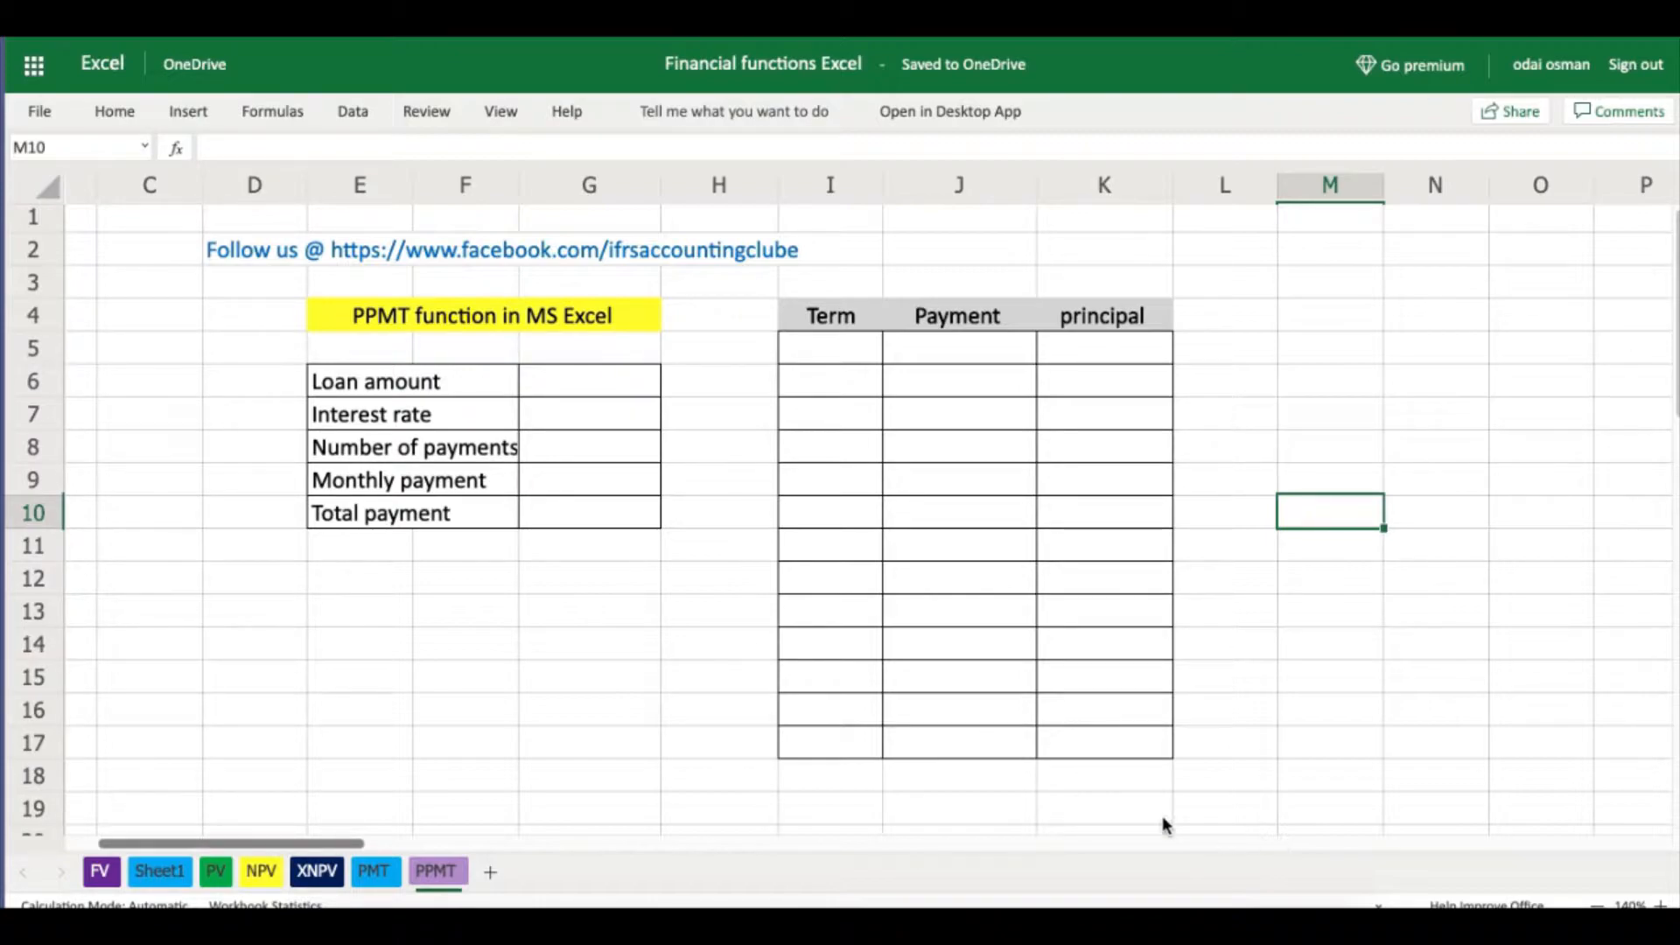
- Enter a loan amount of 10000 in G6 and an interest rate of 9% in G7
left_click(591, 380)
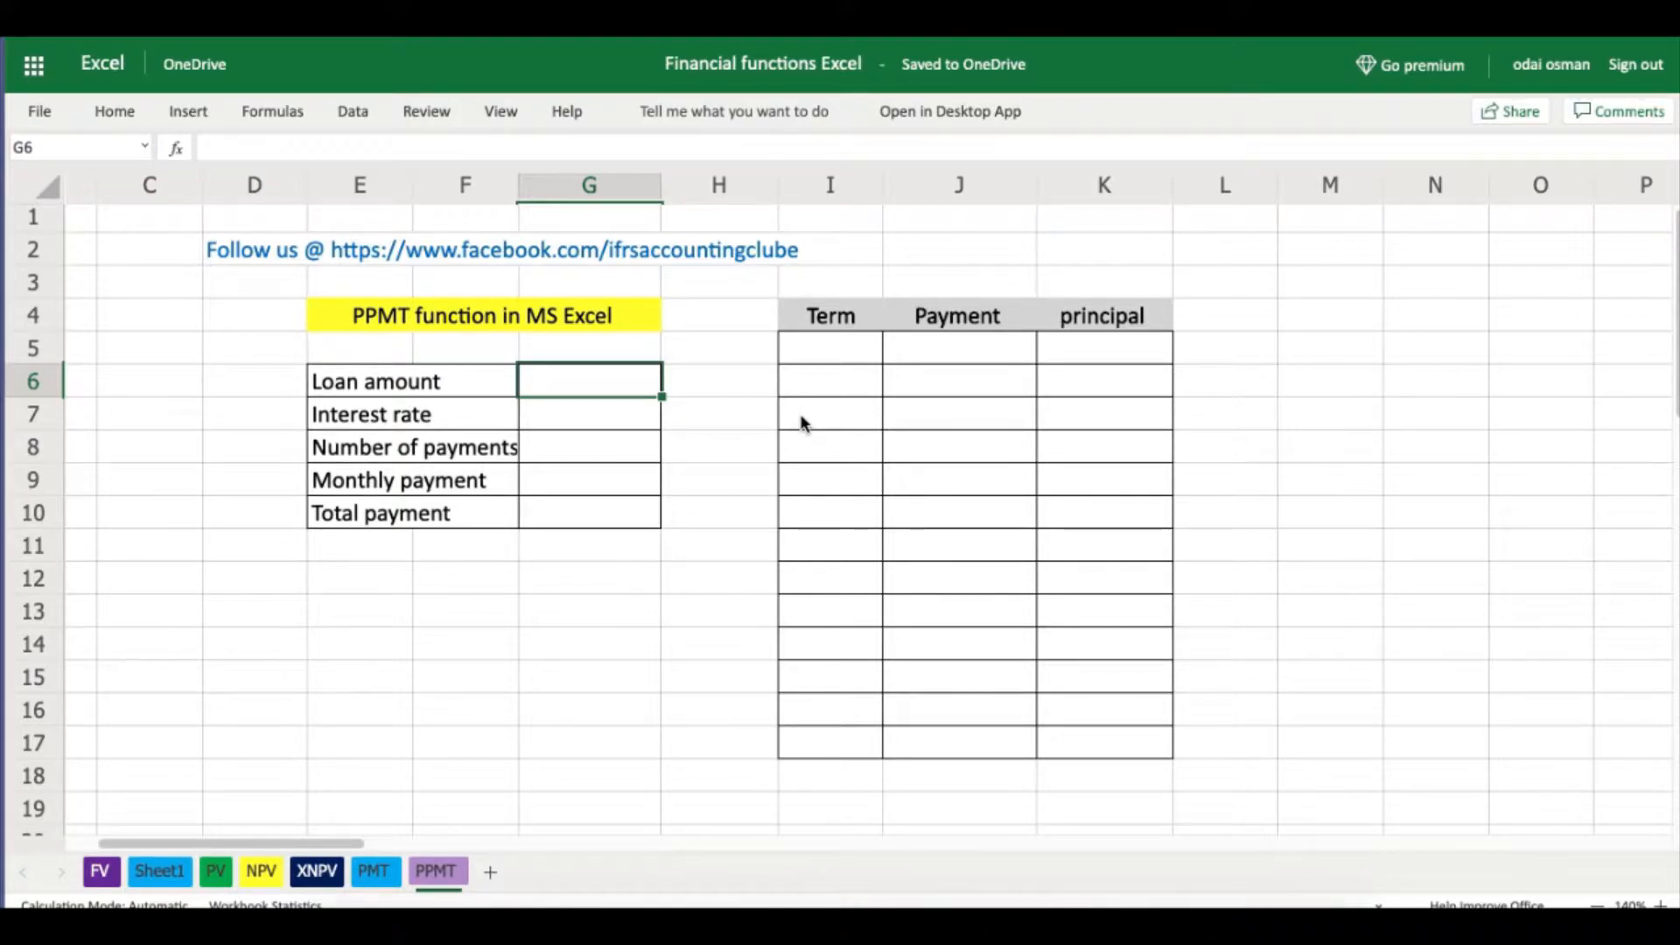
type("10000")
key("Return")
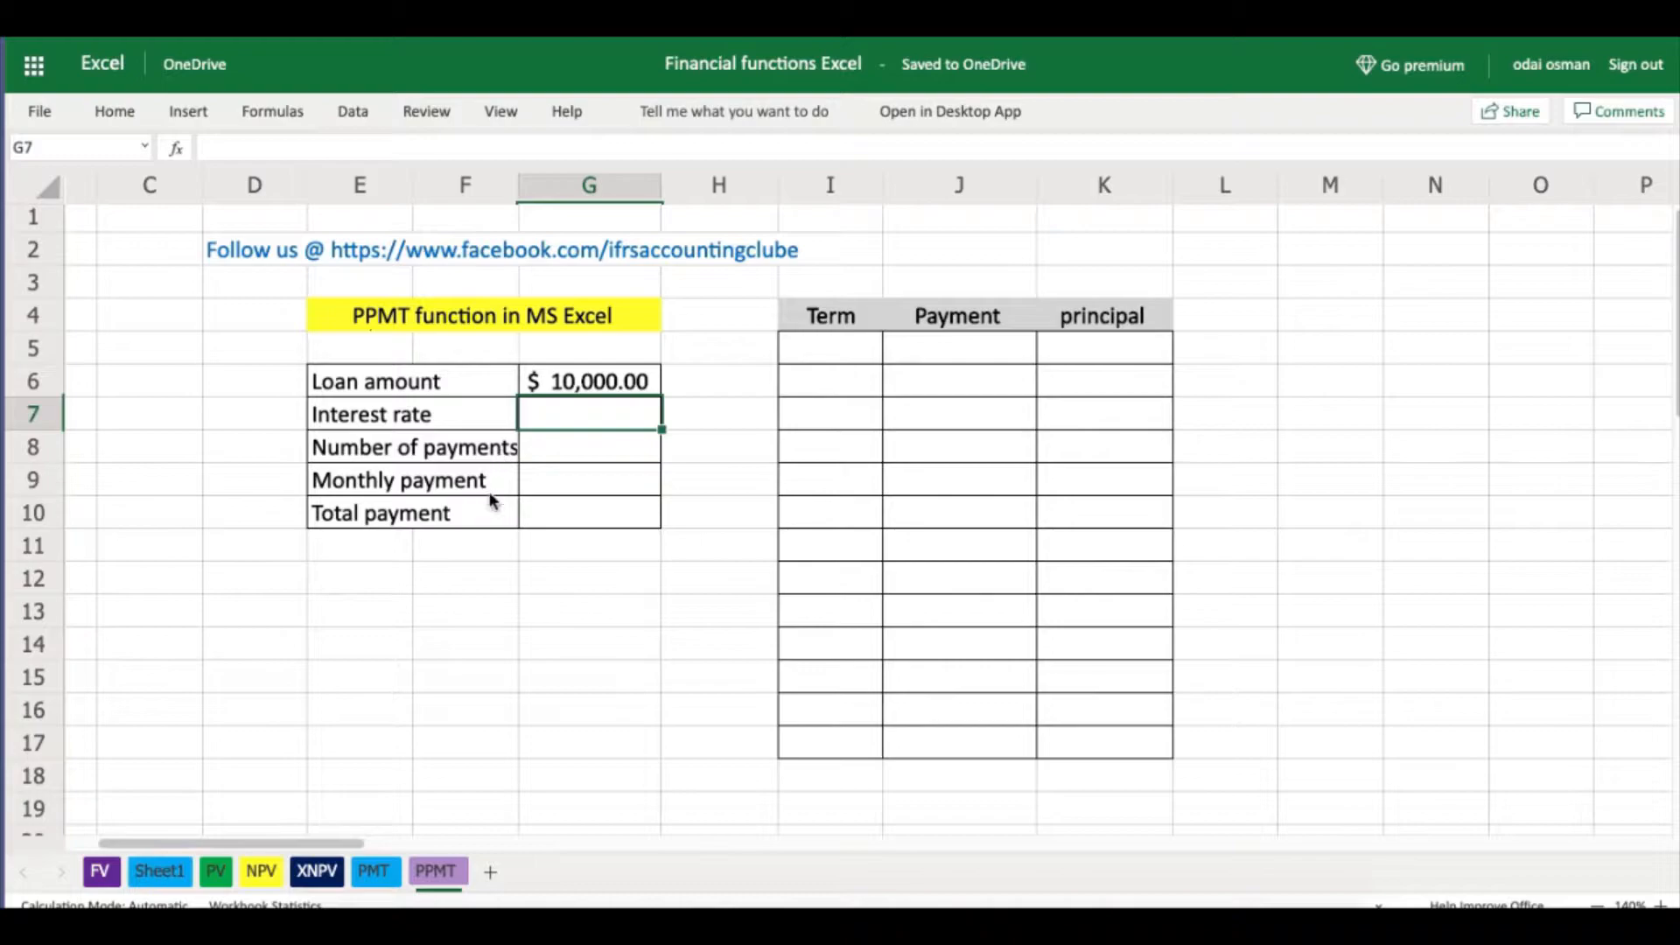
left_click(593, 506)
left_click(591, 421)
type("9%")
key("Return")
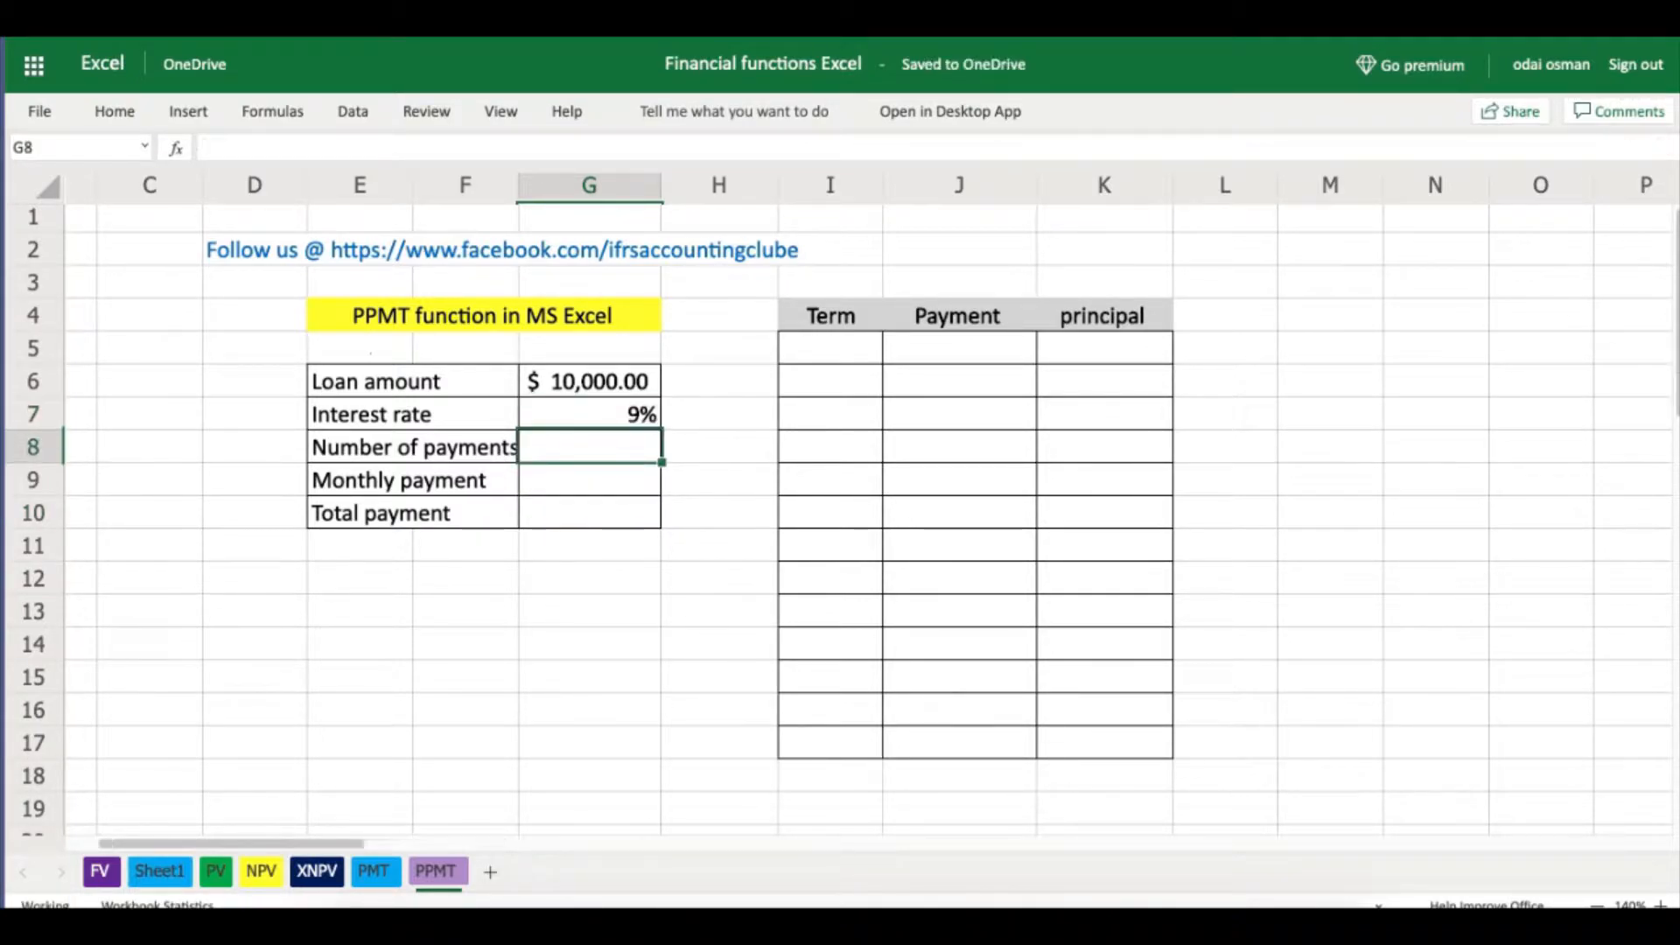
- Set the number of payments in G8 to 12
left_click(569, 413)
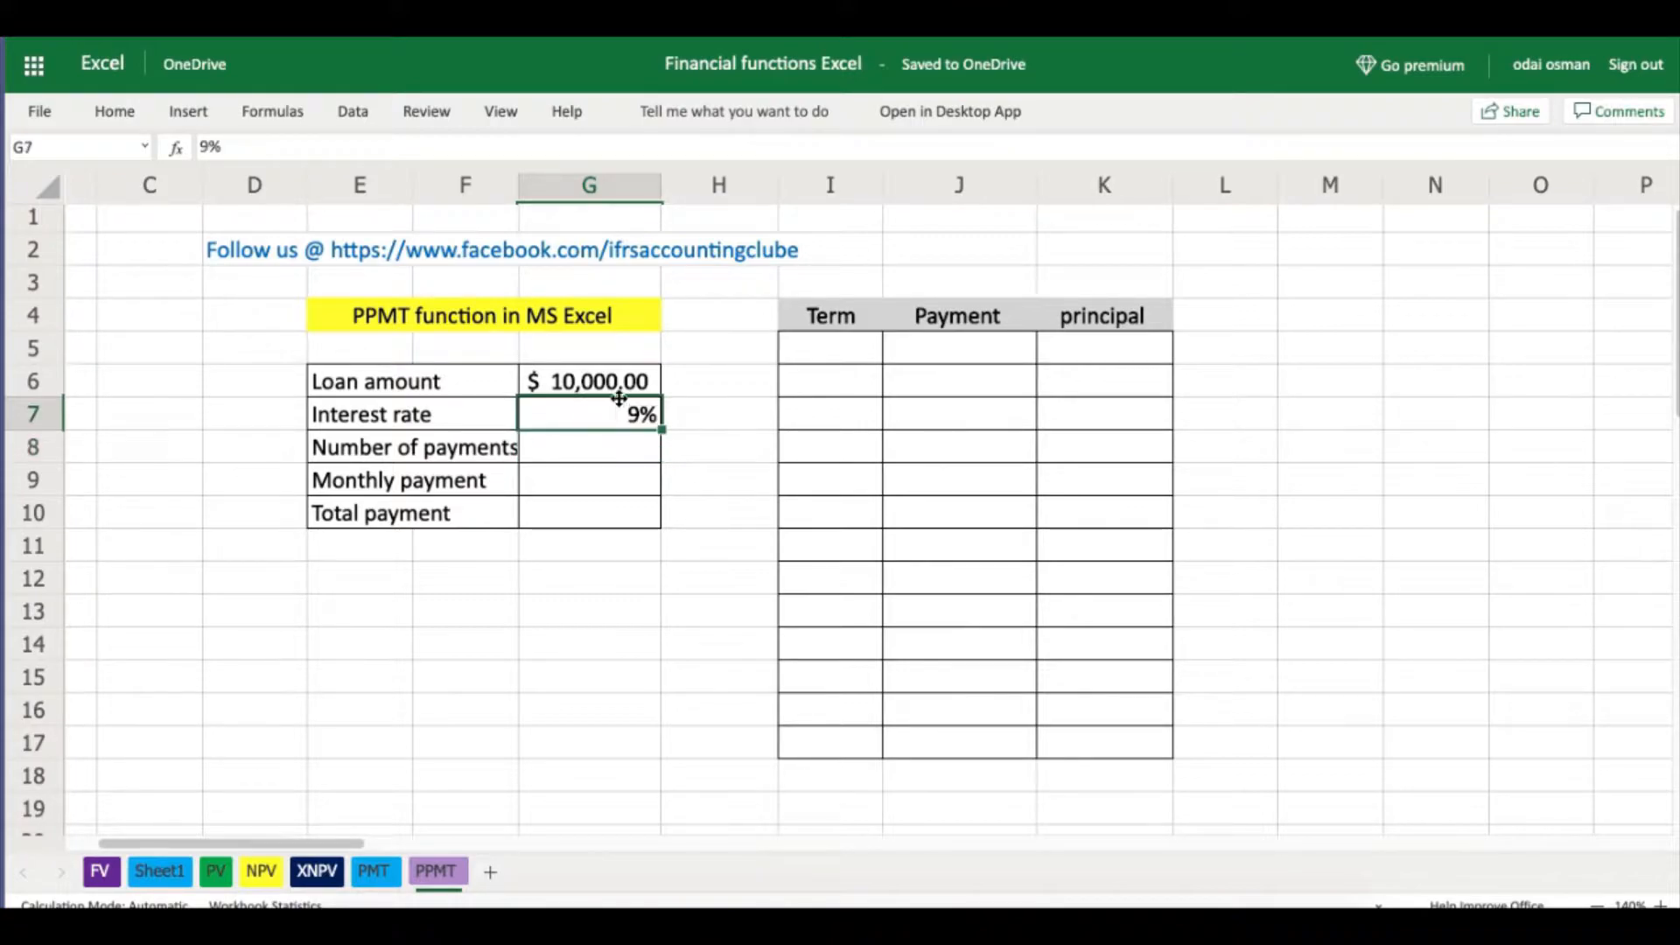
left_click(606, 449)
type("12")
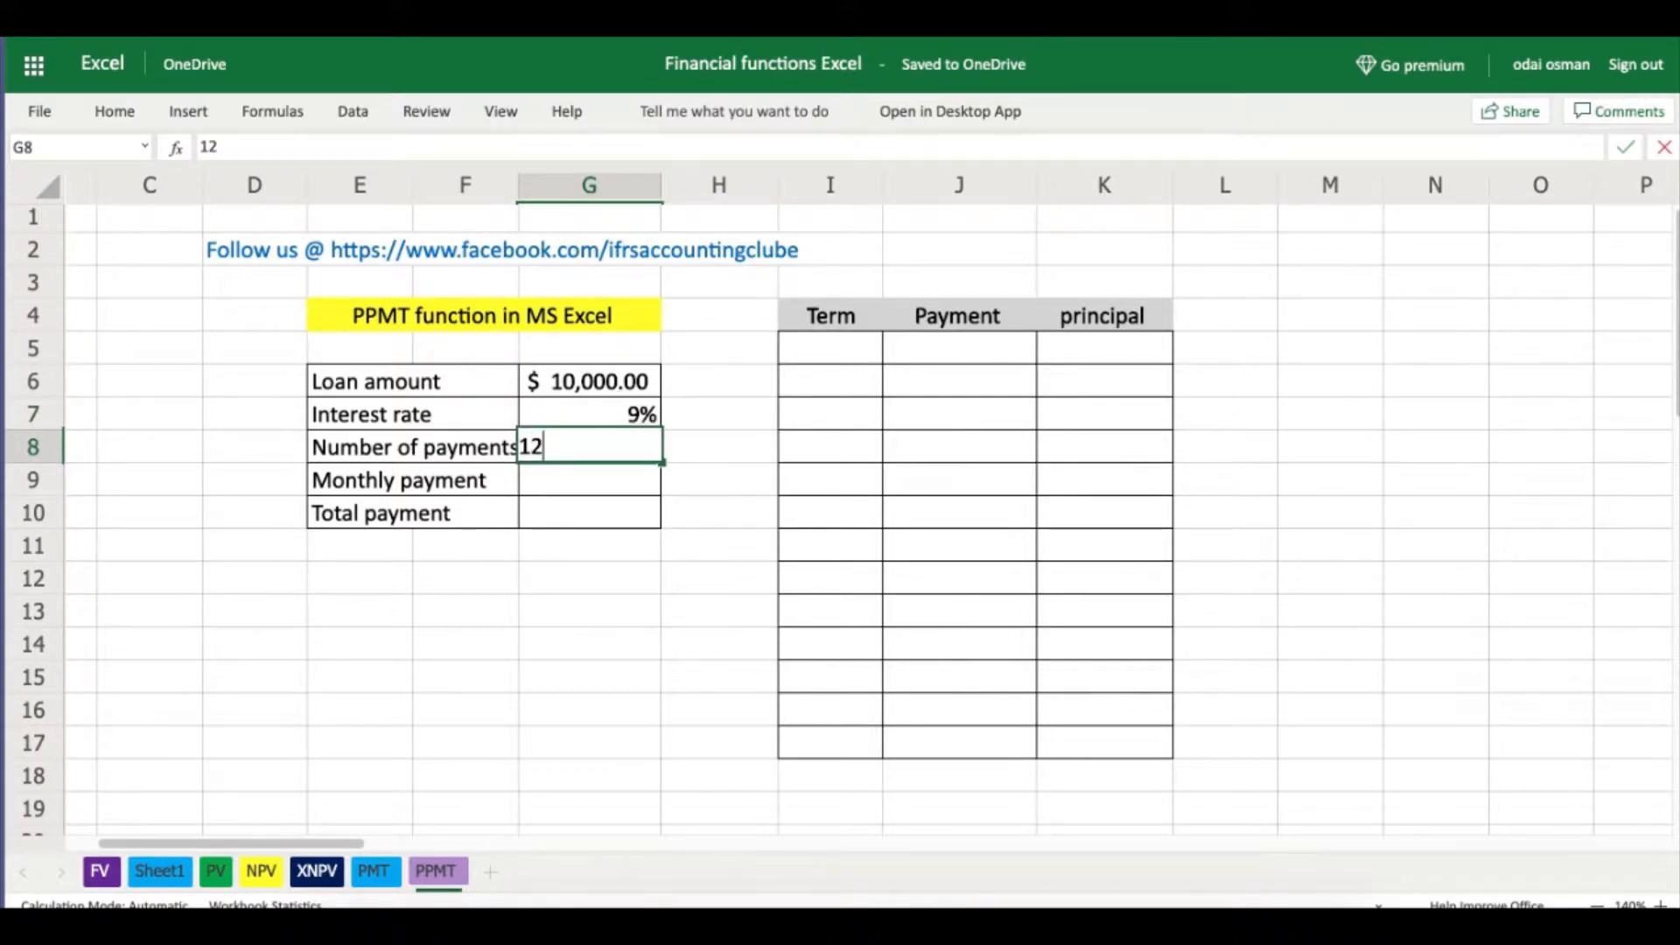
key("Return")
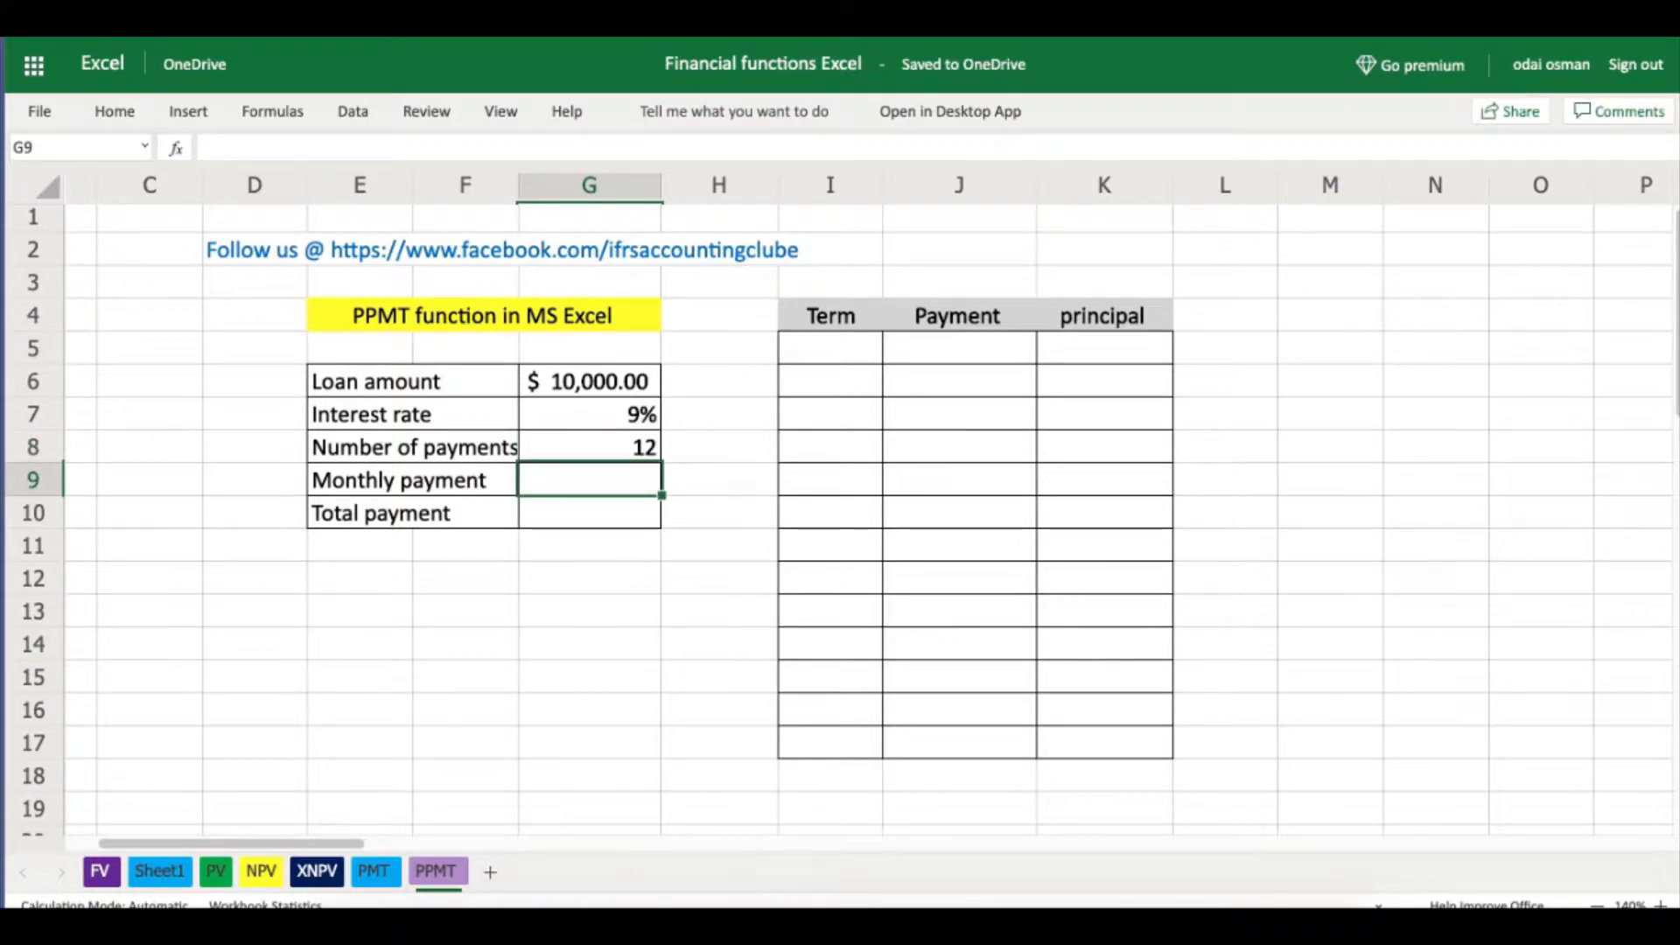
- Review the loan amount, total months and total payment cells on the PMT sheet
type("=")
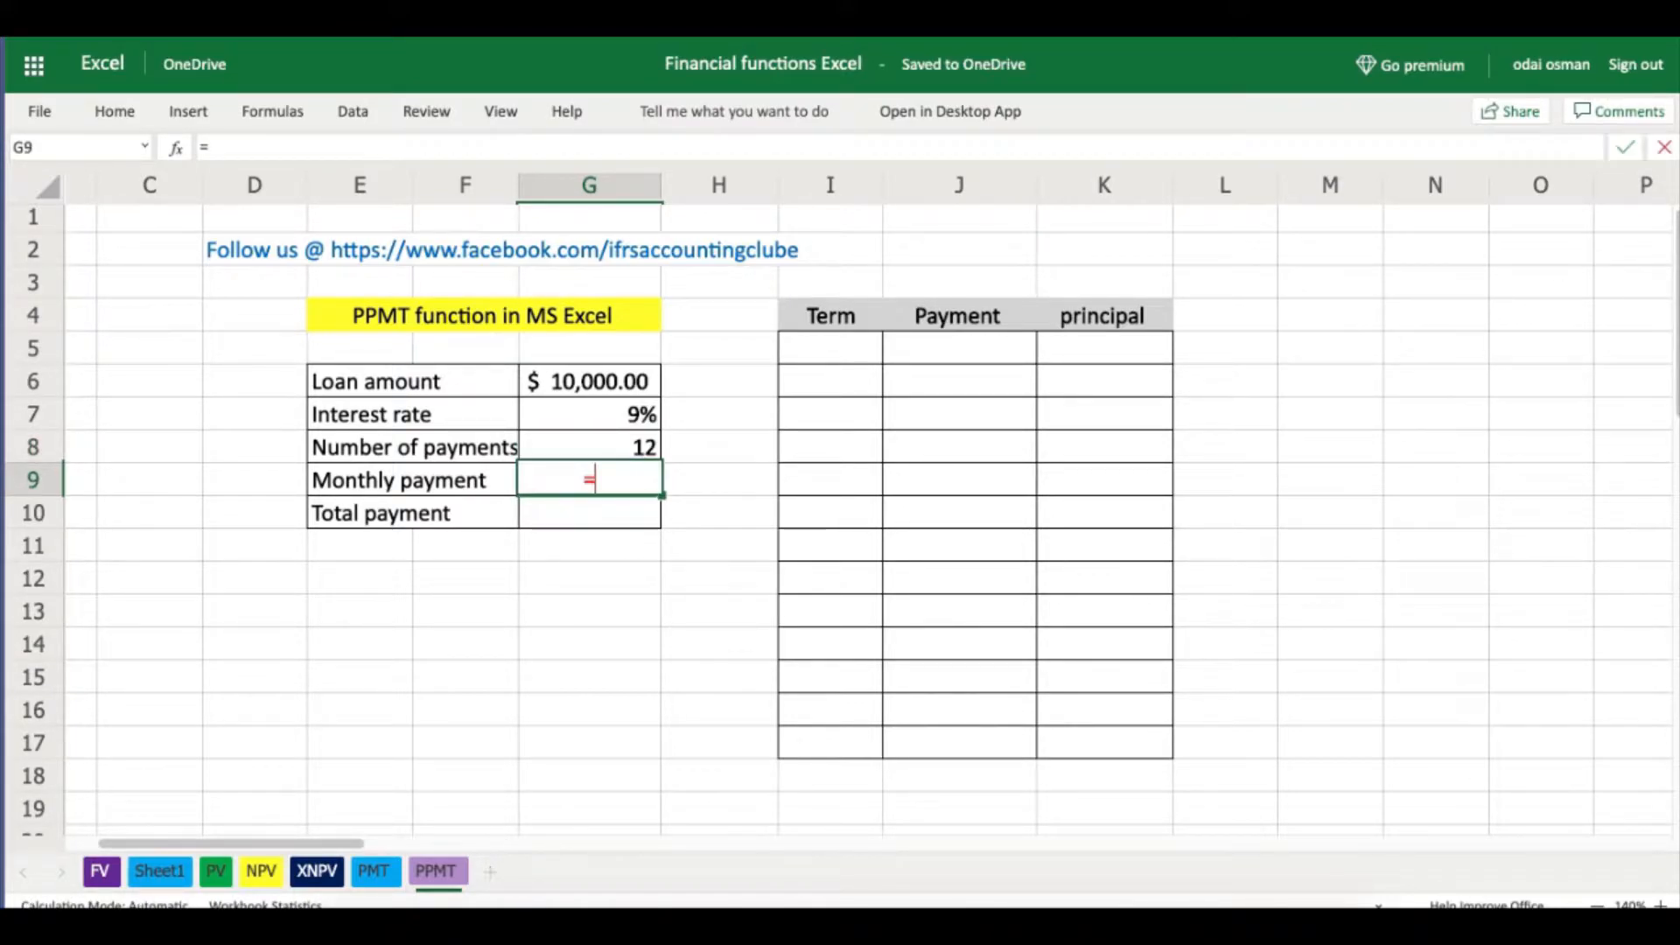
key("BackSpace")
left_click(372, 871)
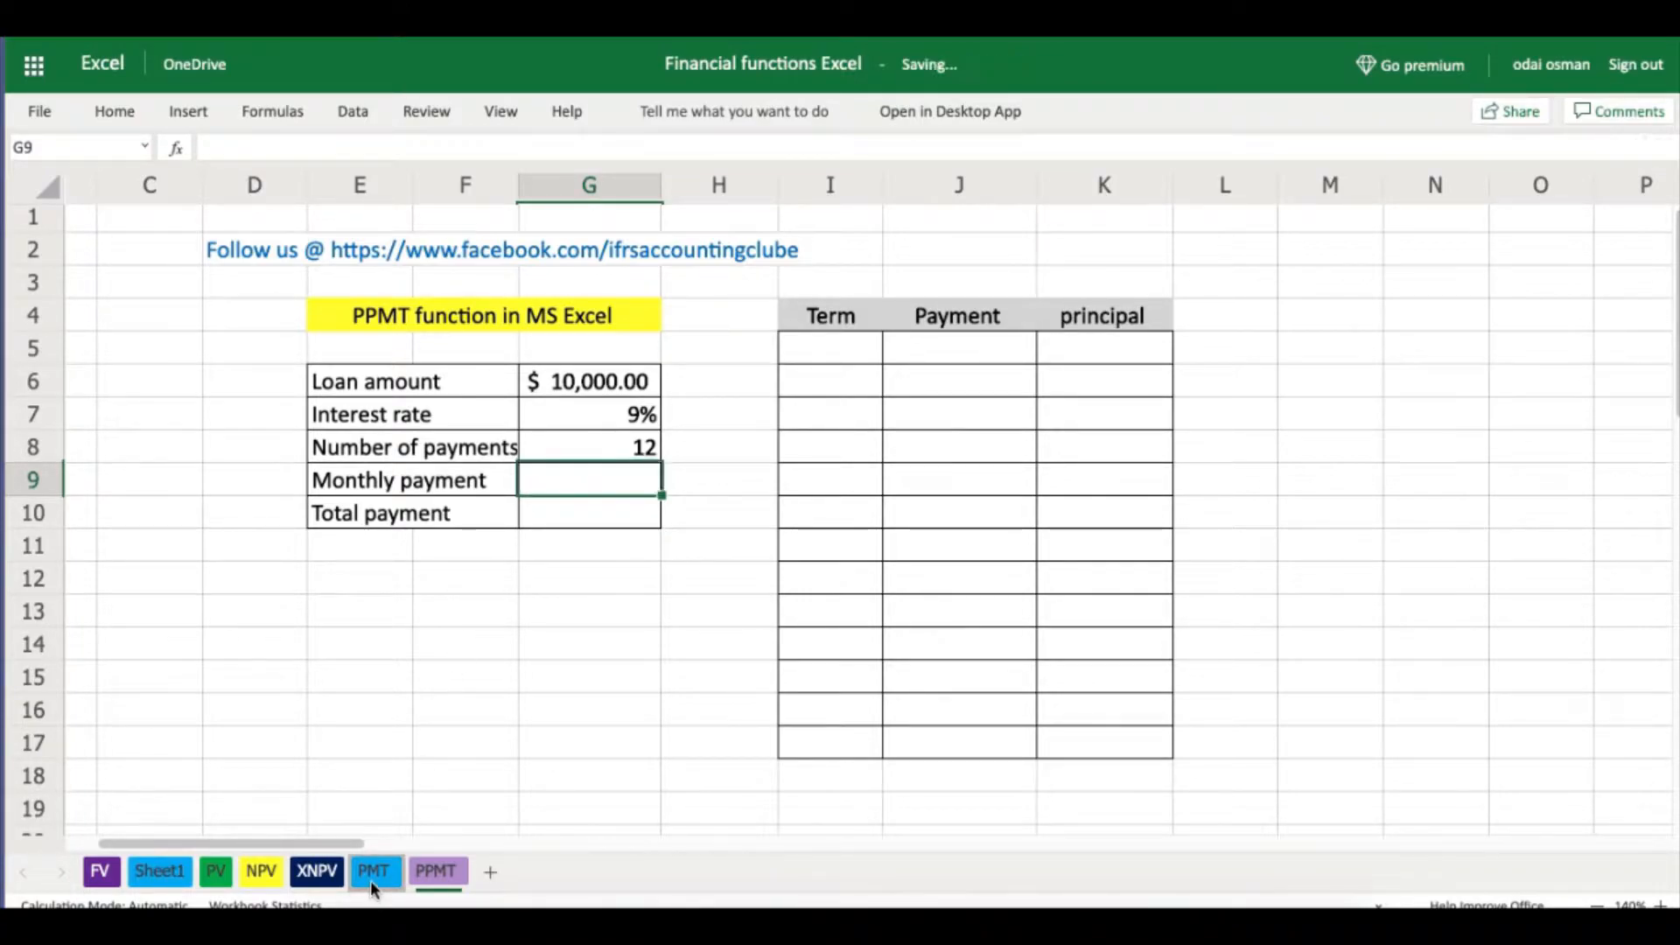
left_click(844, 643)
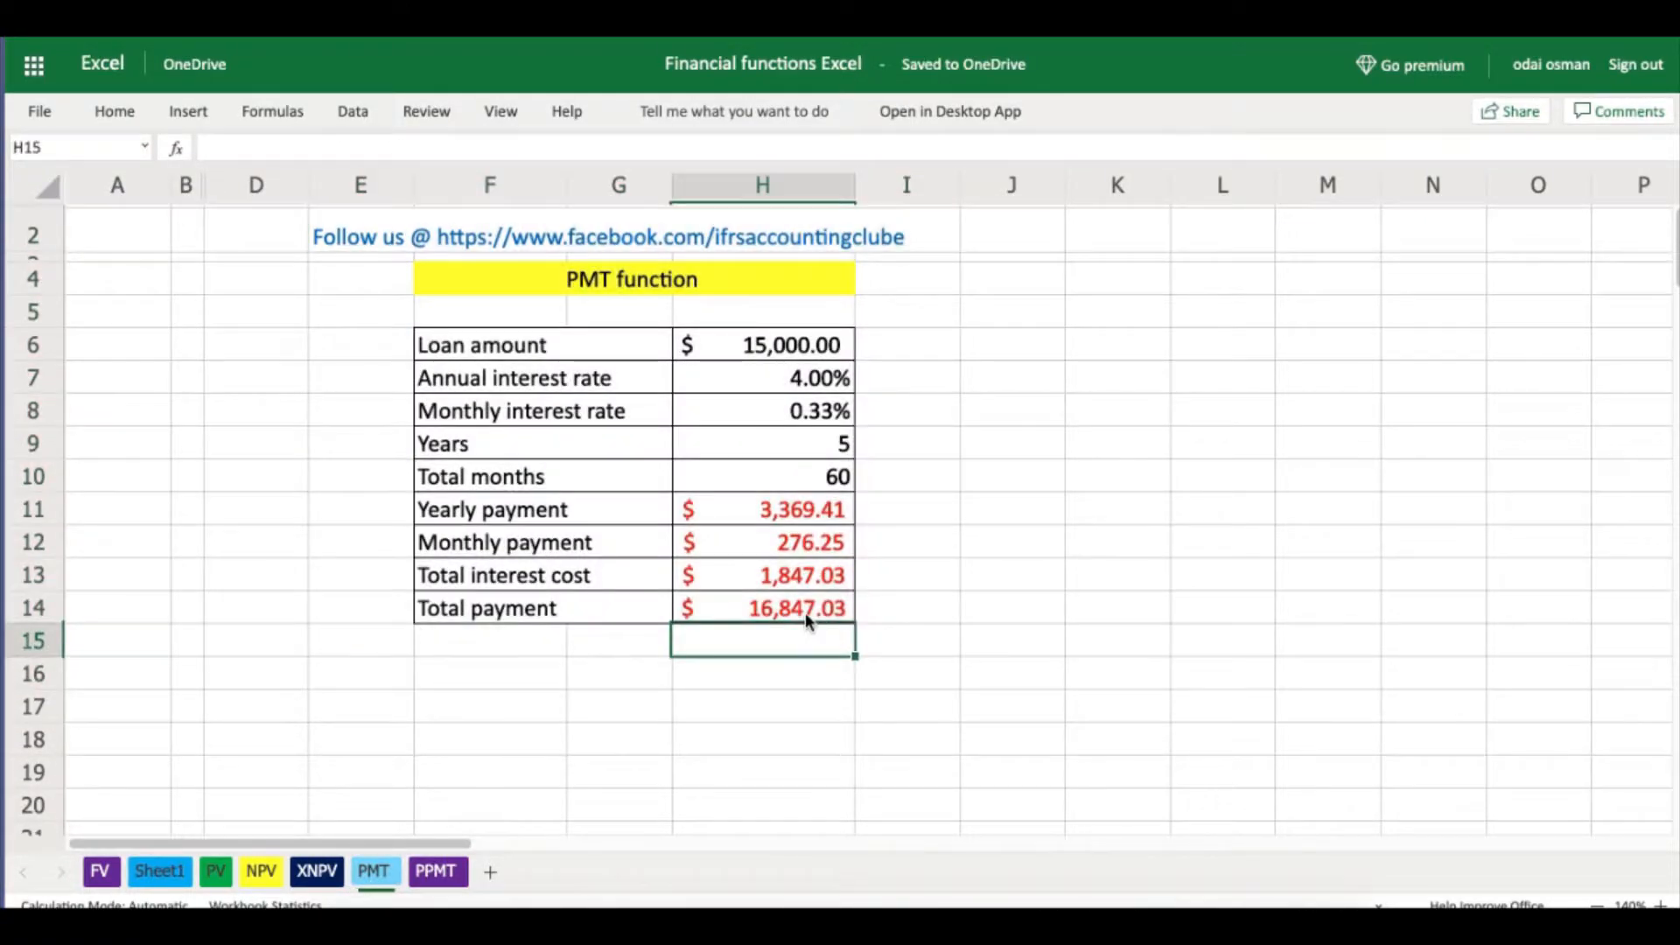
left_click(744, 612)
left_click(710, 472)
left_click(713, 350)
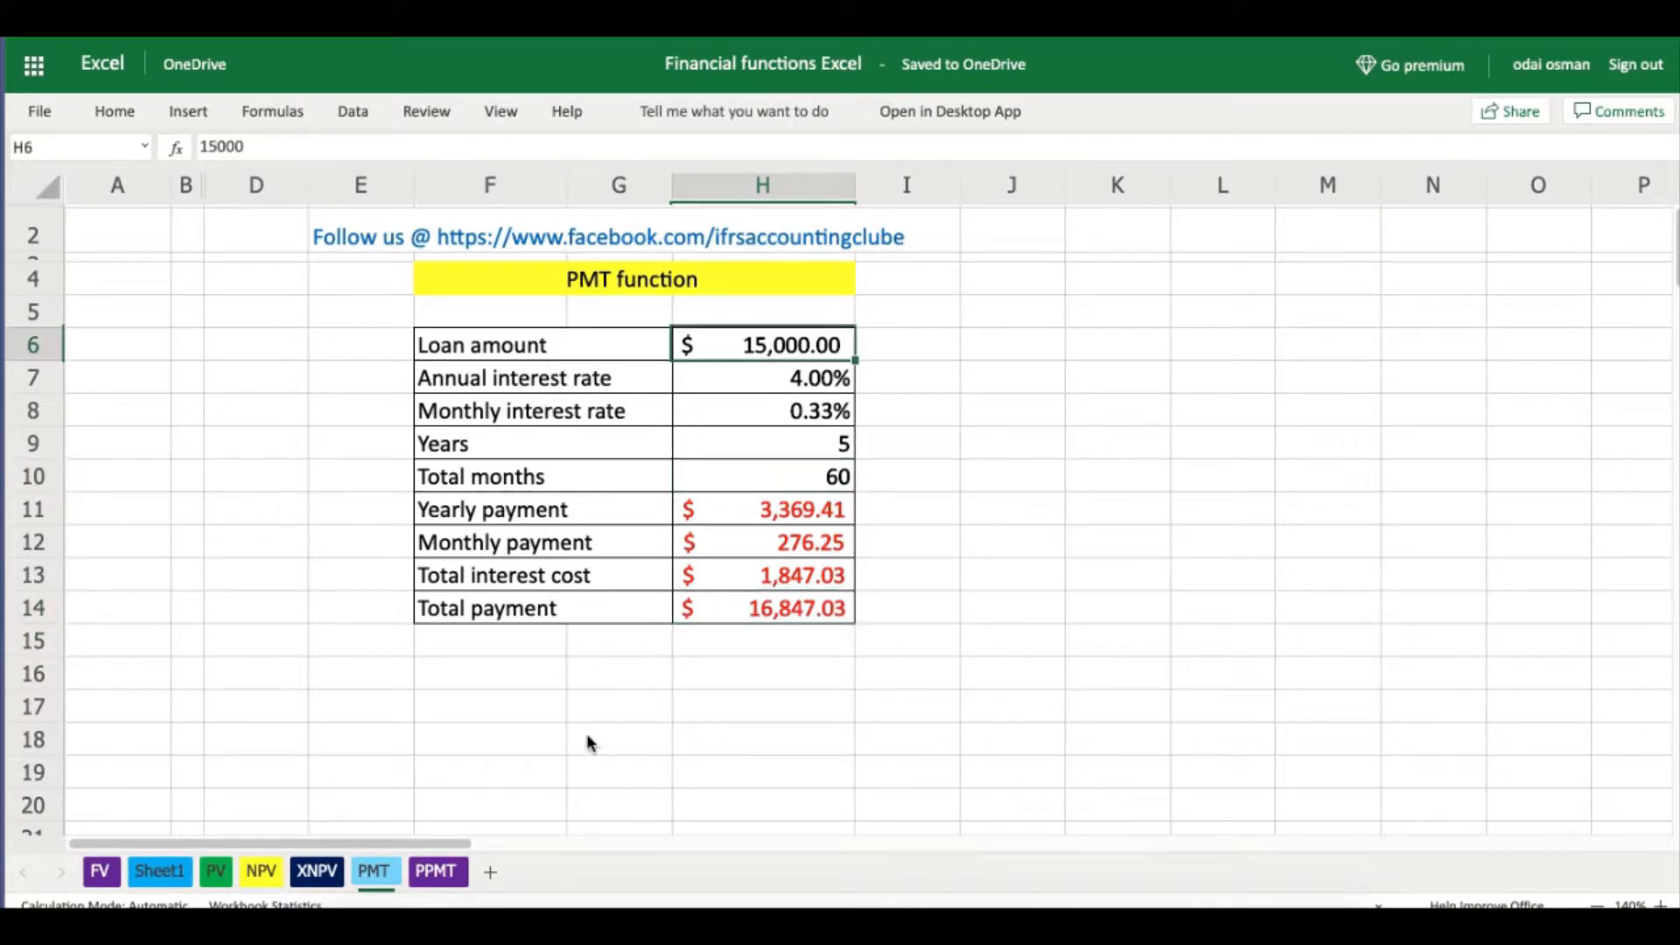
- Calculate the monthly payment in G9 of the PPMT sheet with =PMT(G7/12;G8;G6;0;0)
left_click(435, 871)
type("=p")
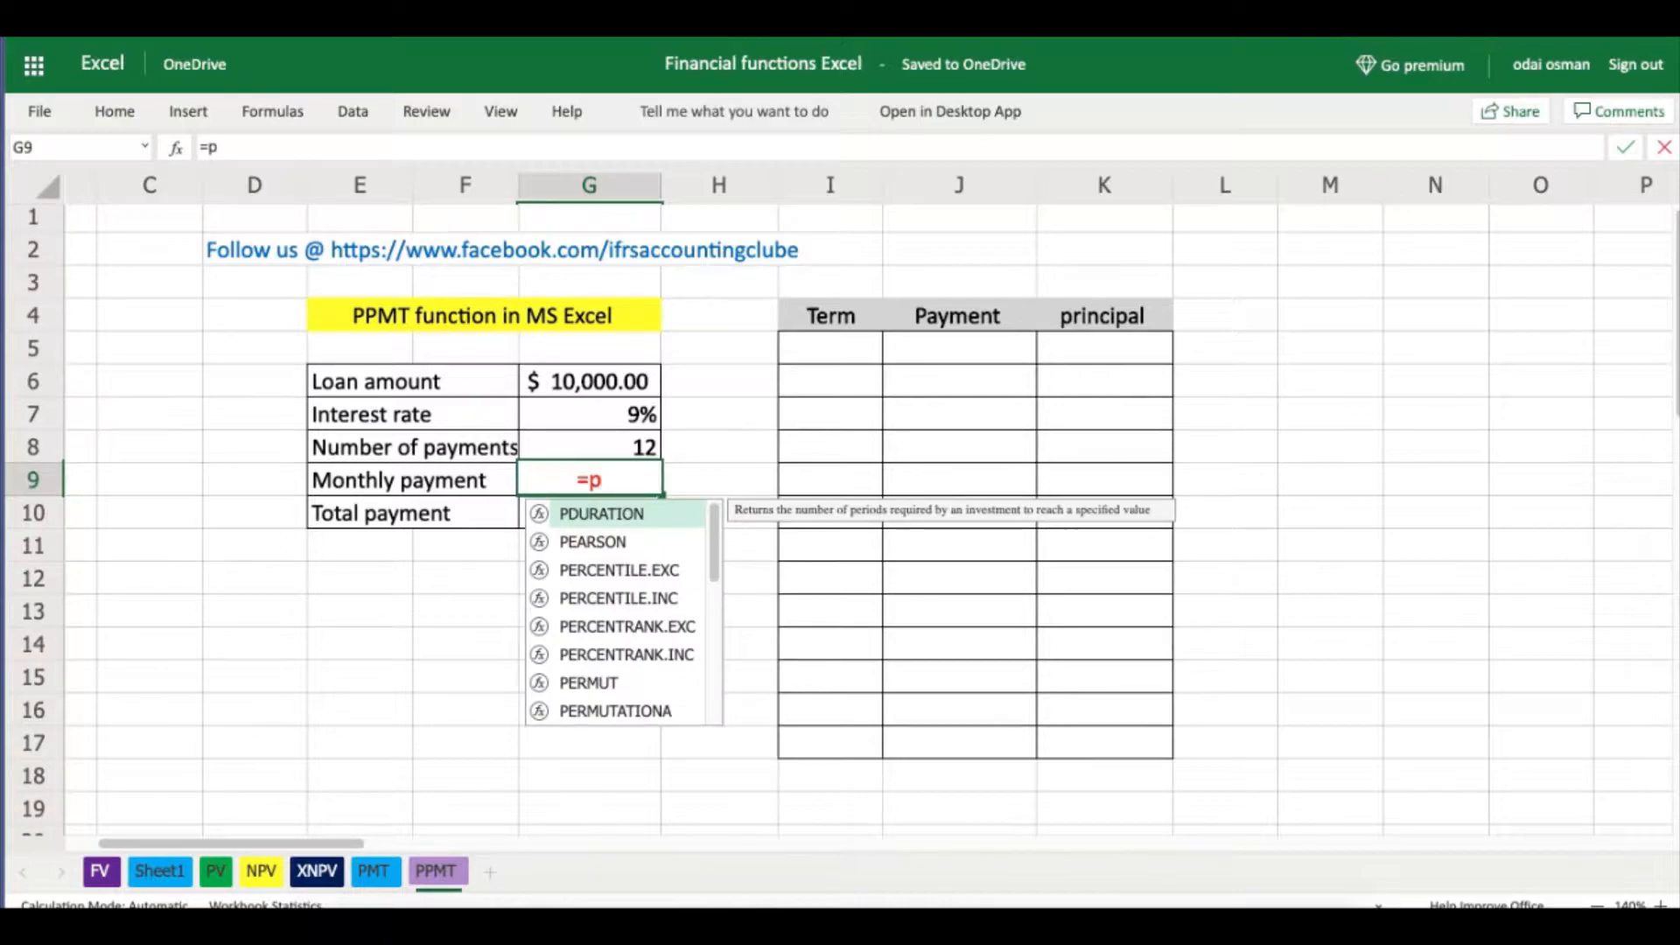
type("m")
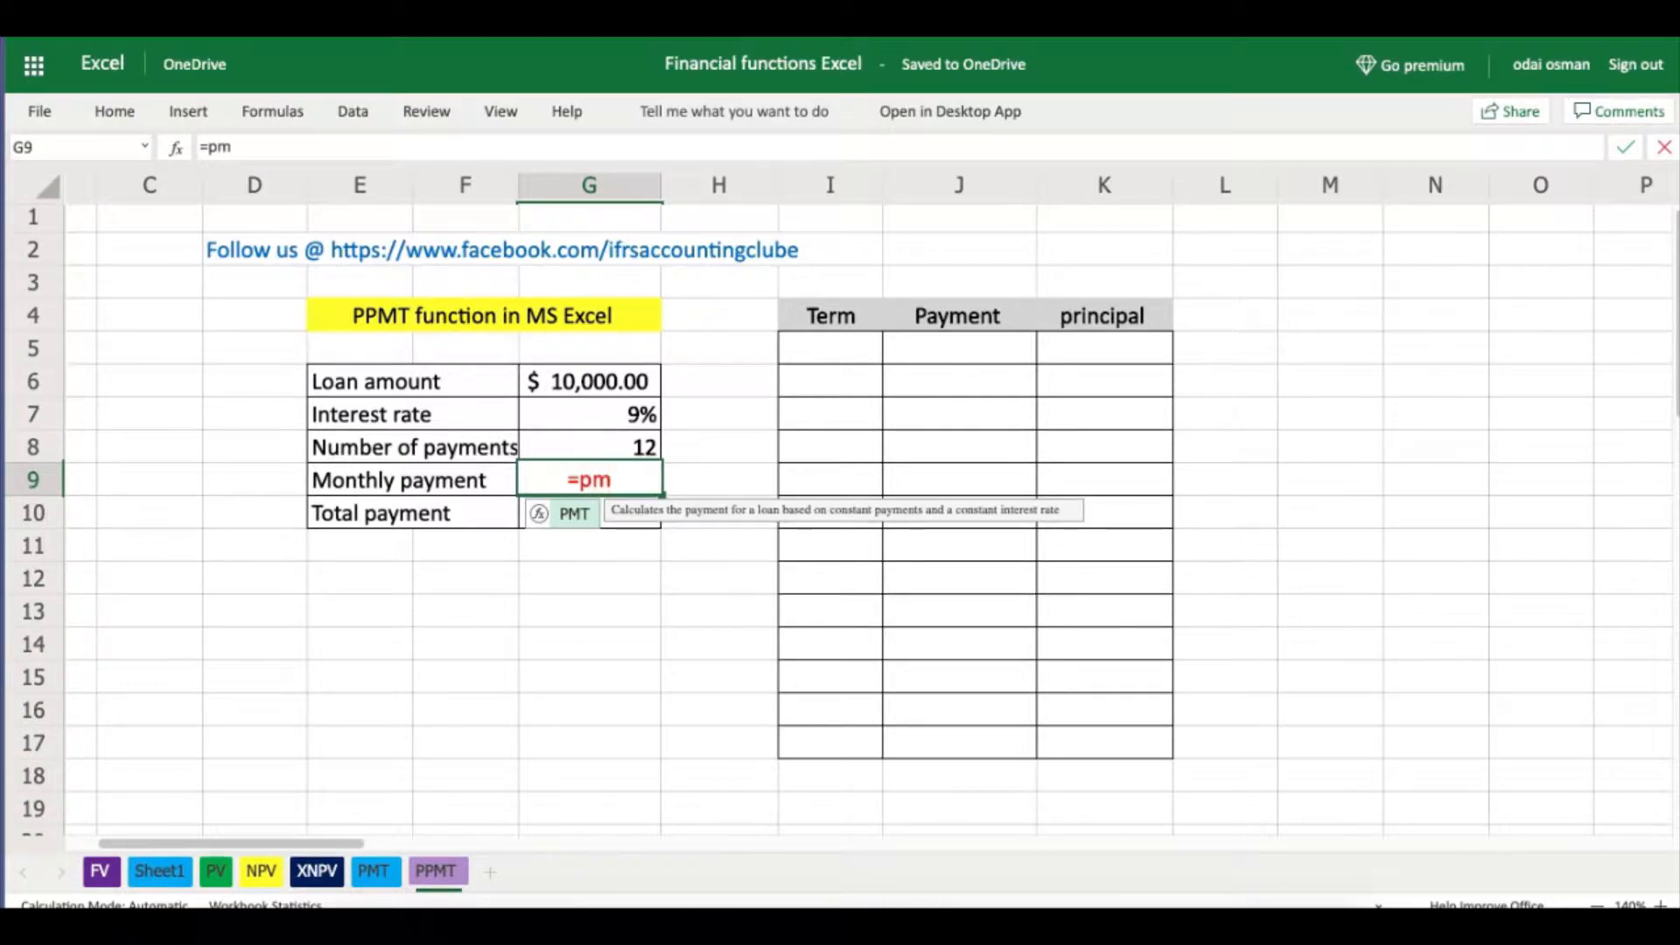
double_click(565, 515)
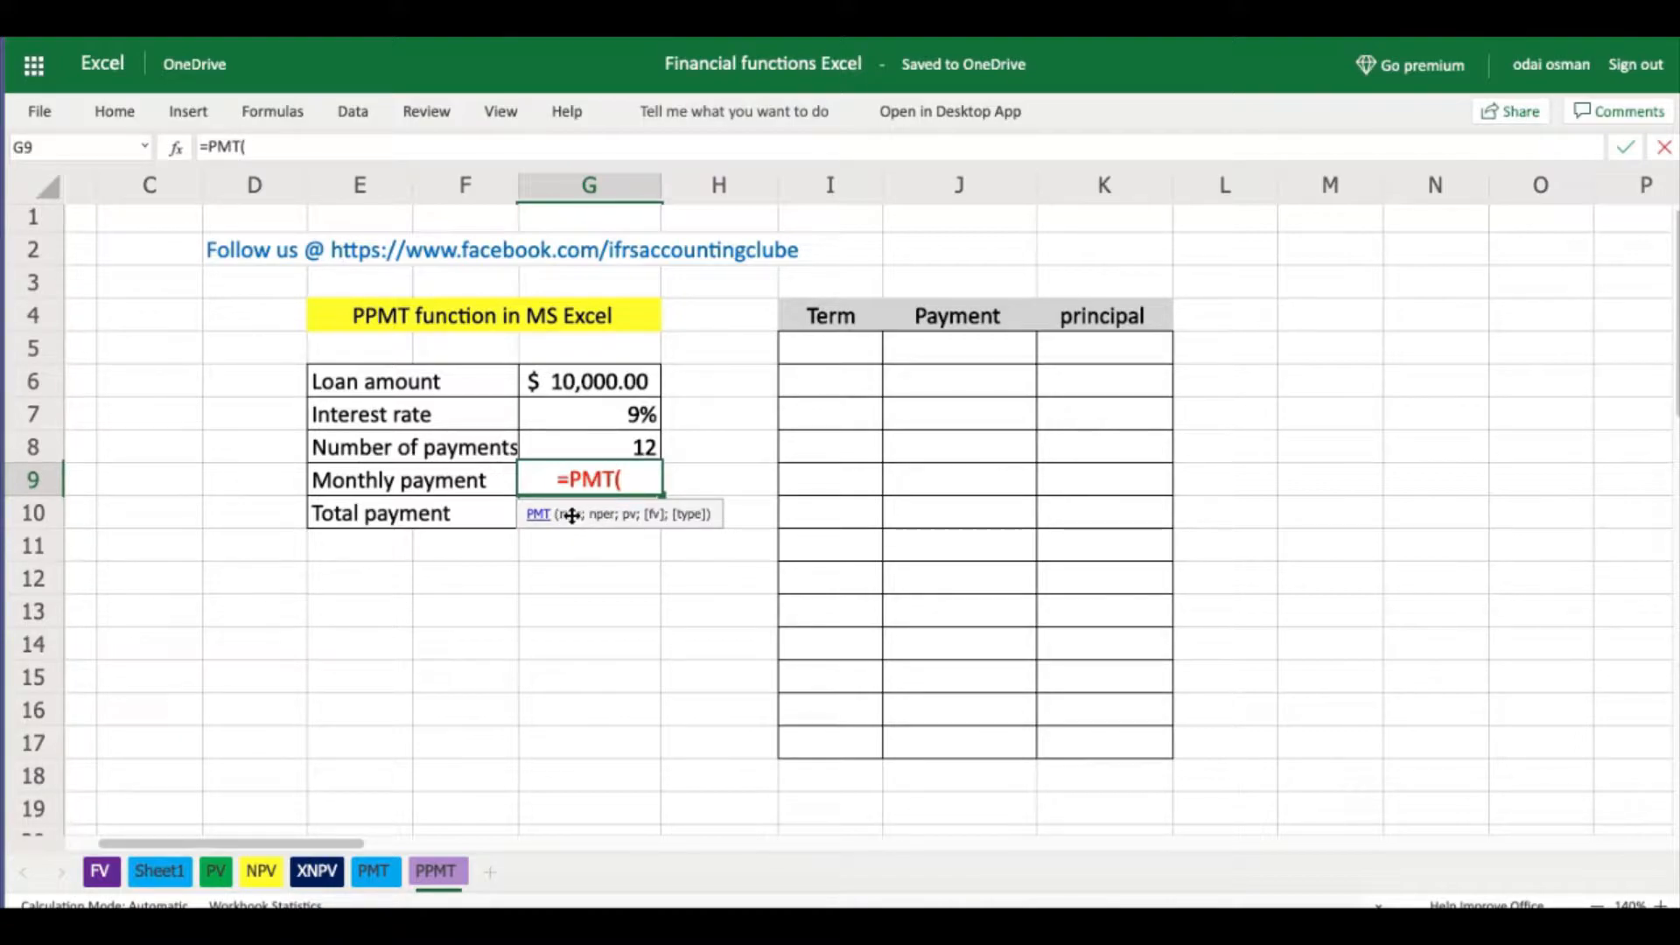
left_click(618, 413)
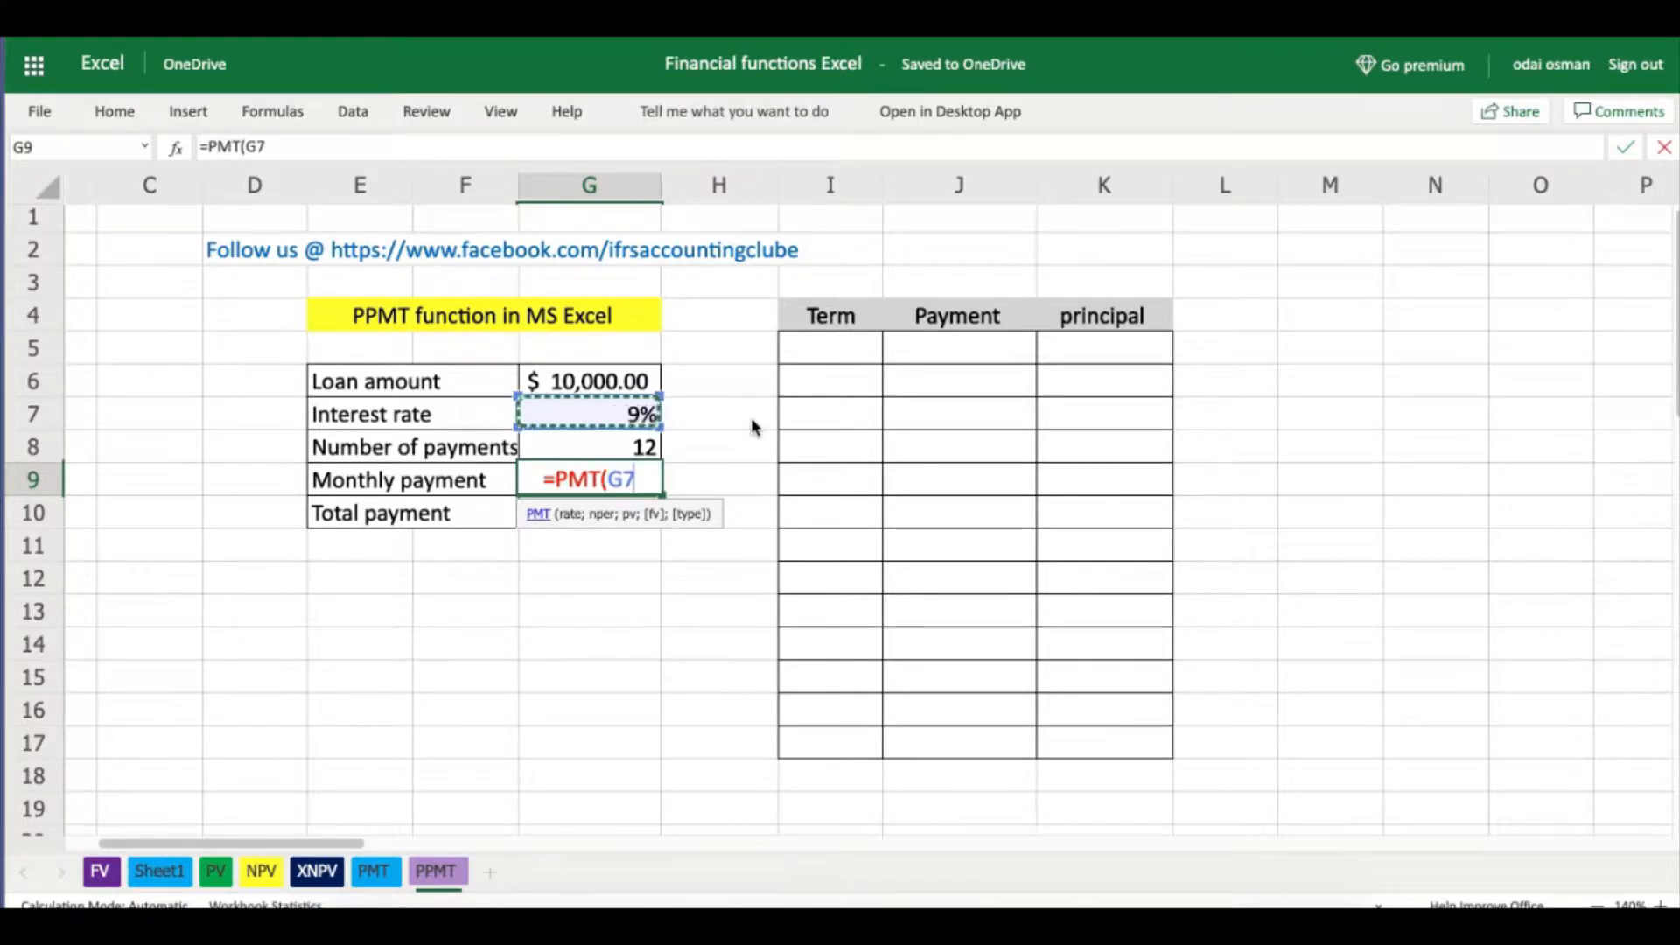
type("/12")
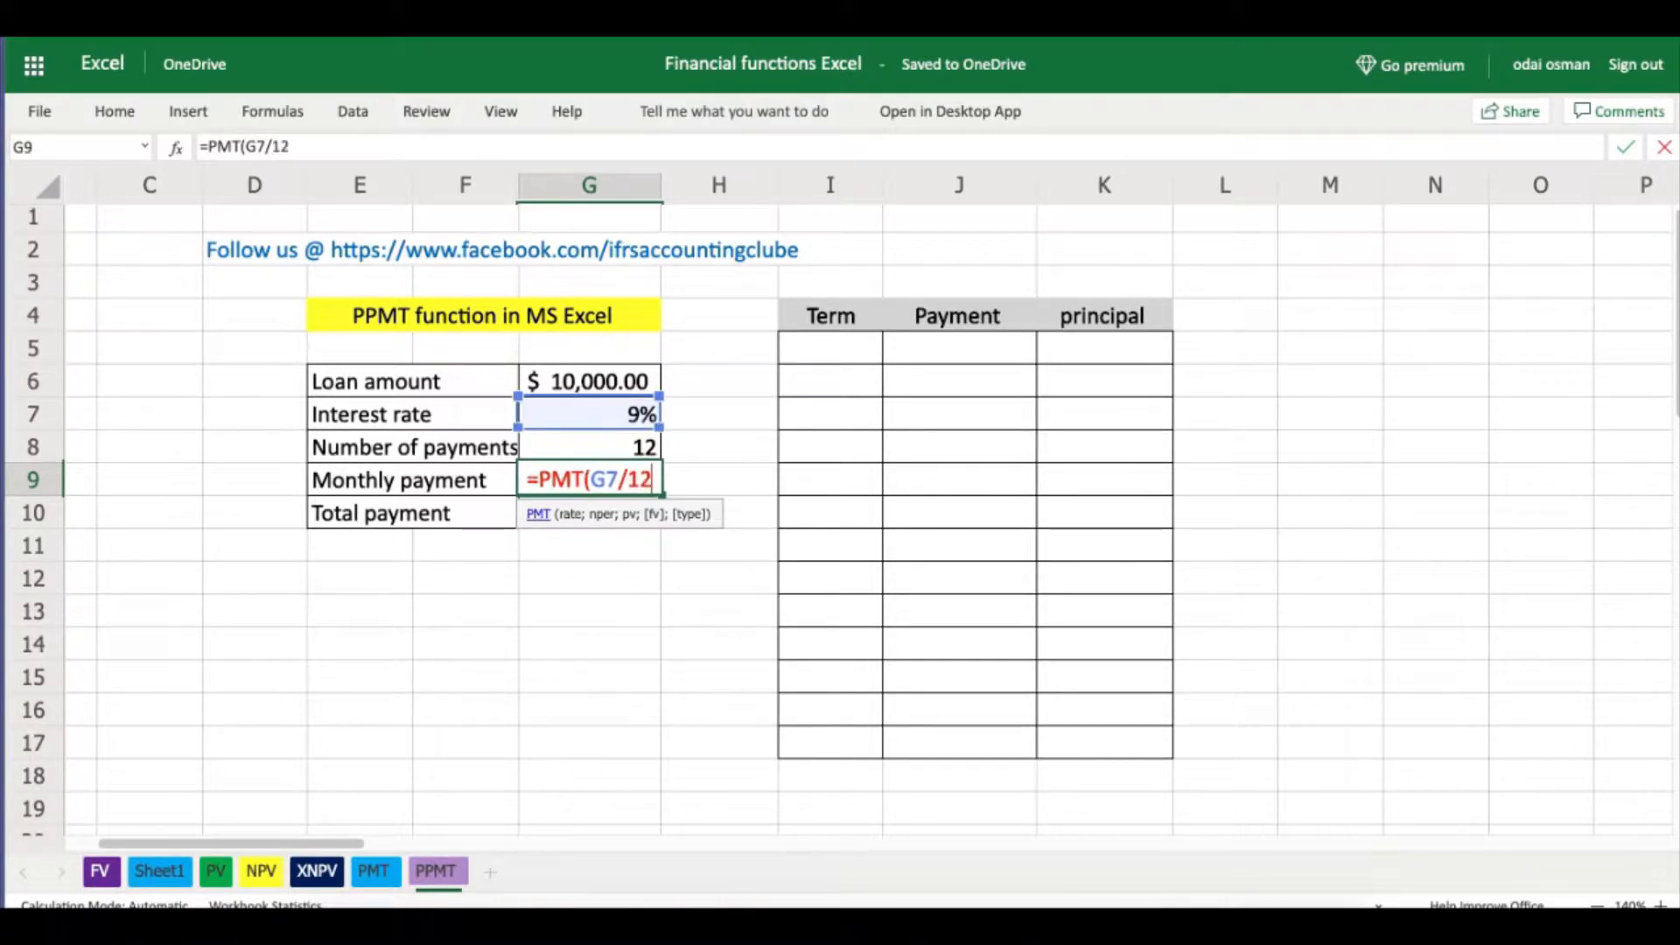
type(";")
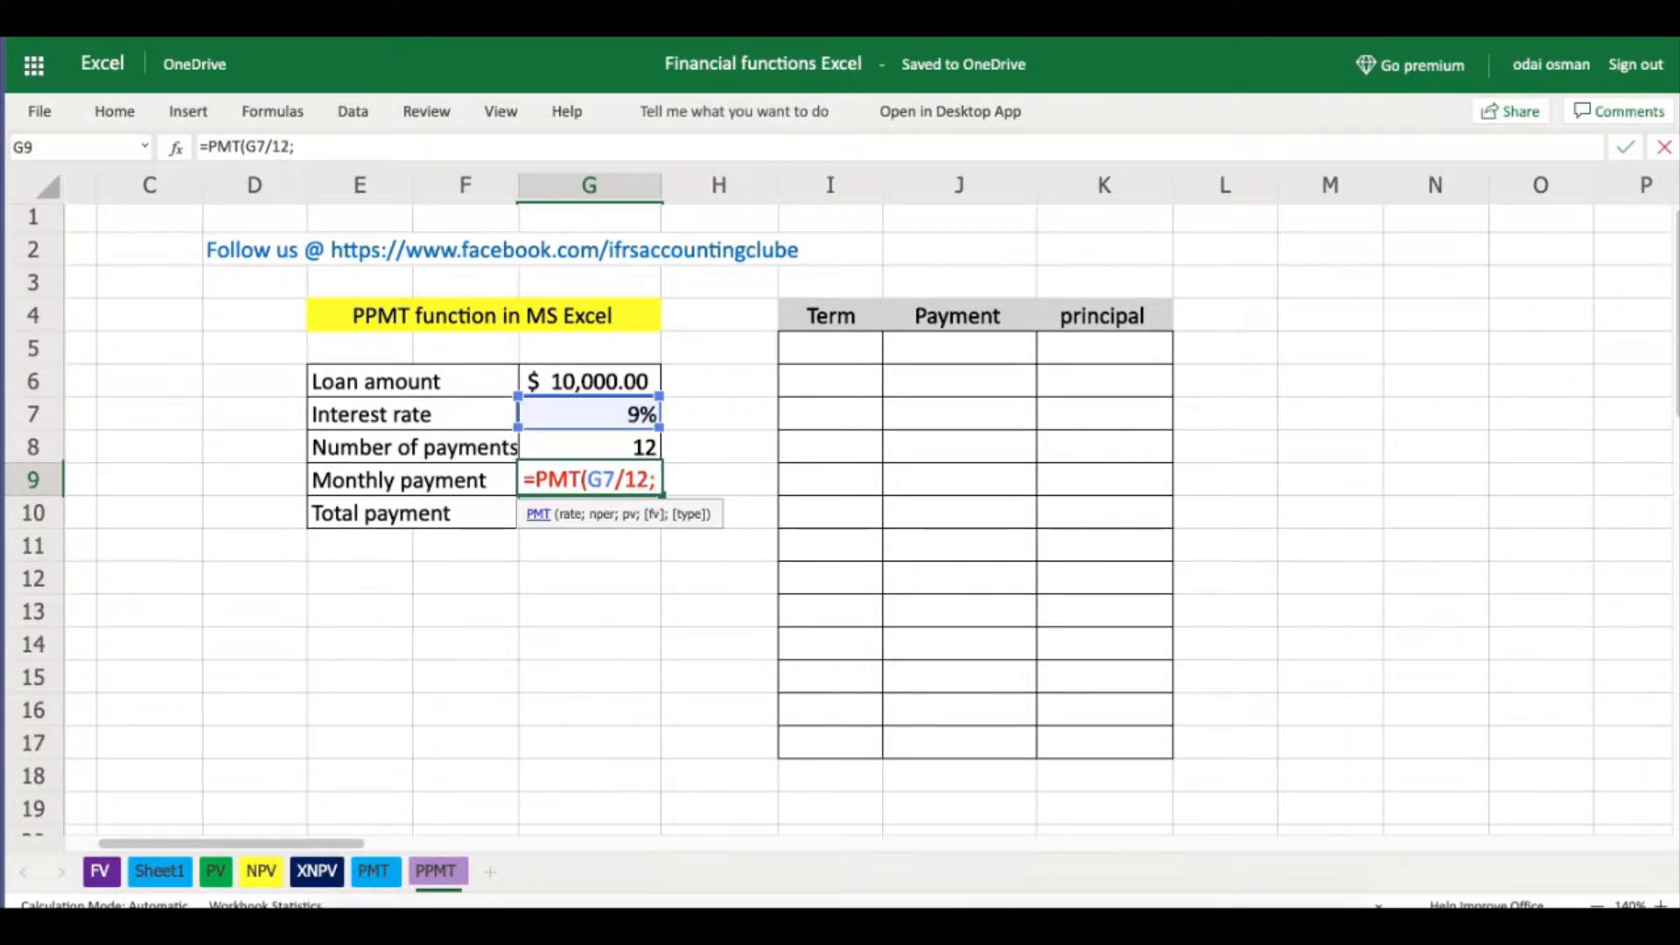
left_click(600, 439)
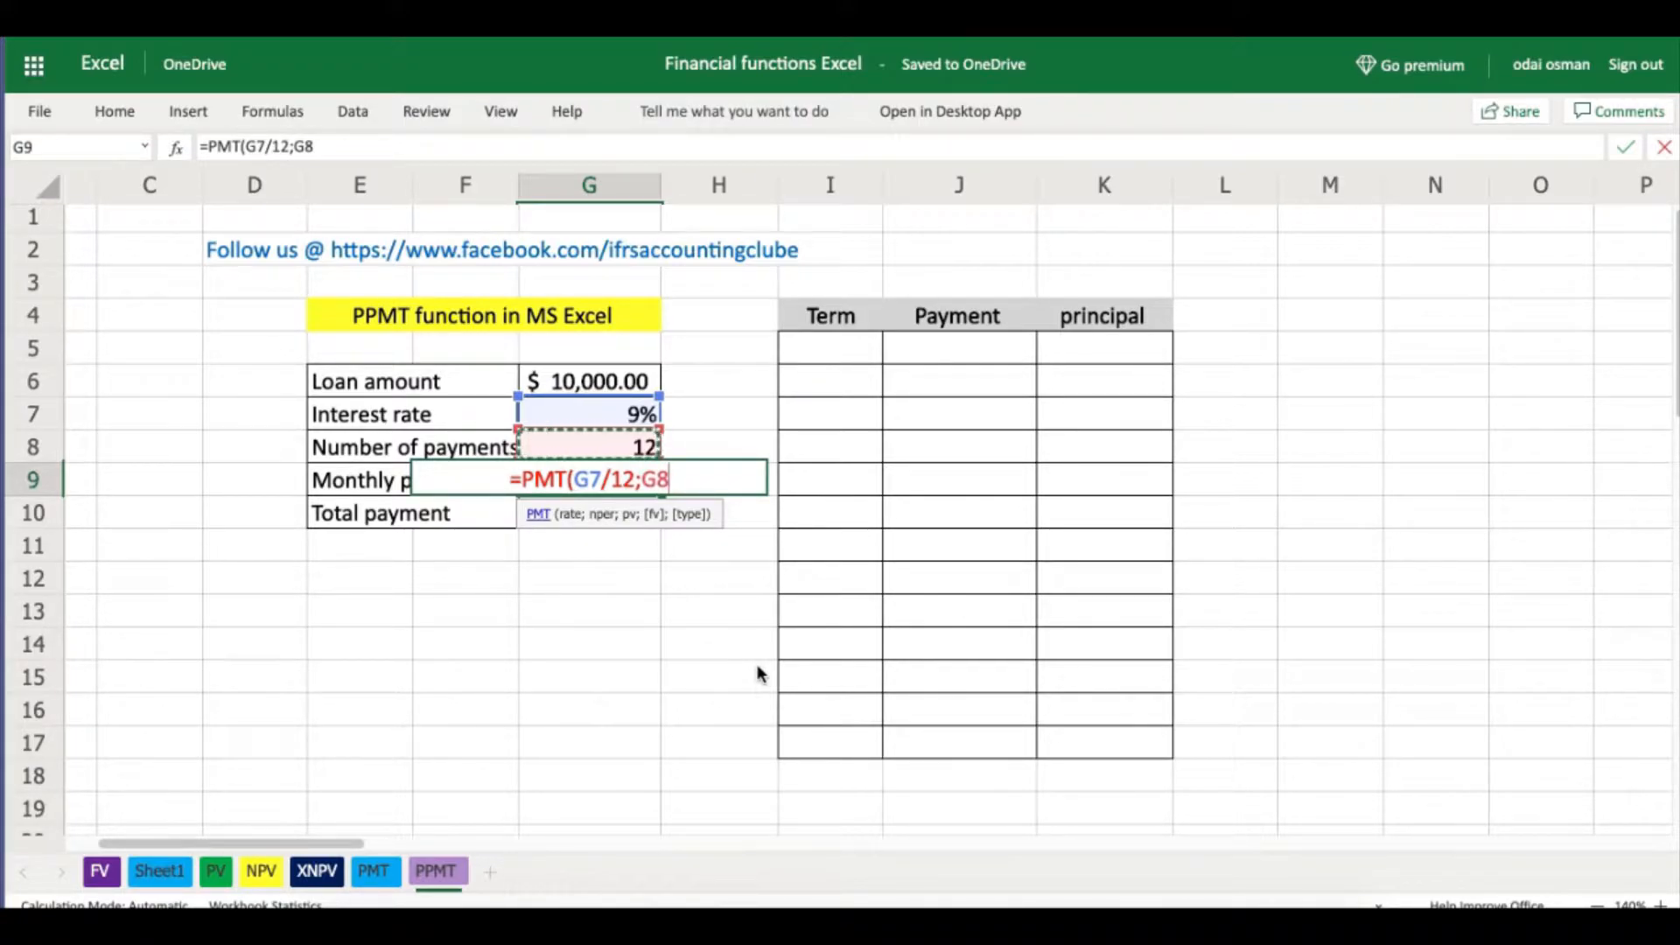
type(";")
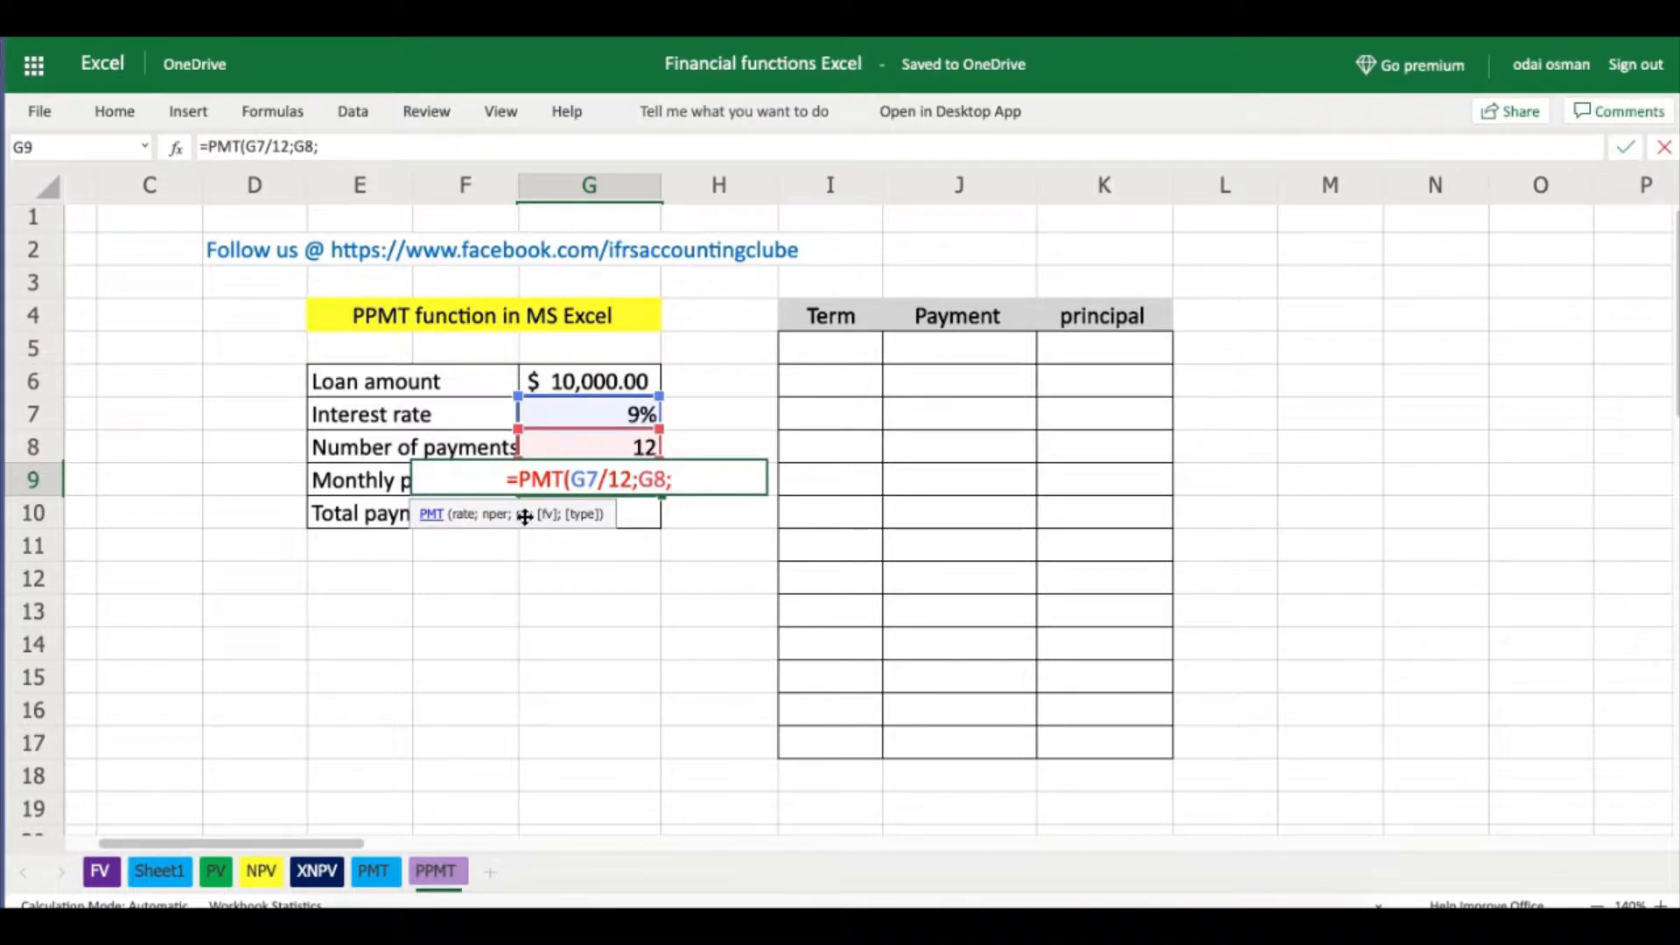
left_click(578, 381)
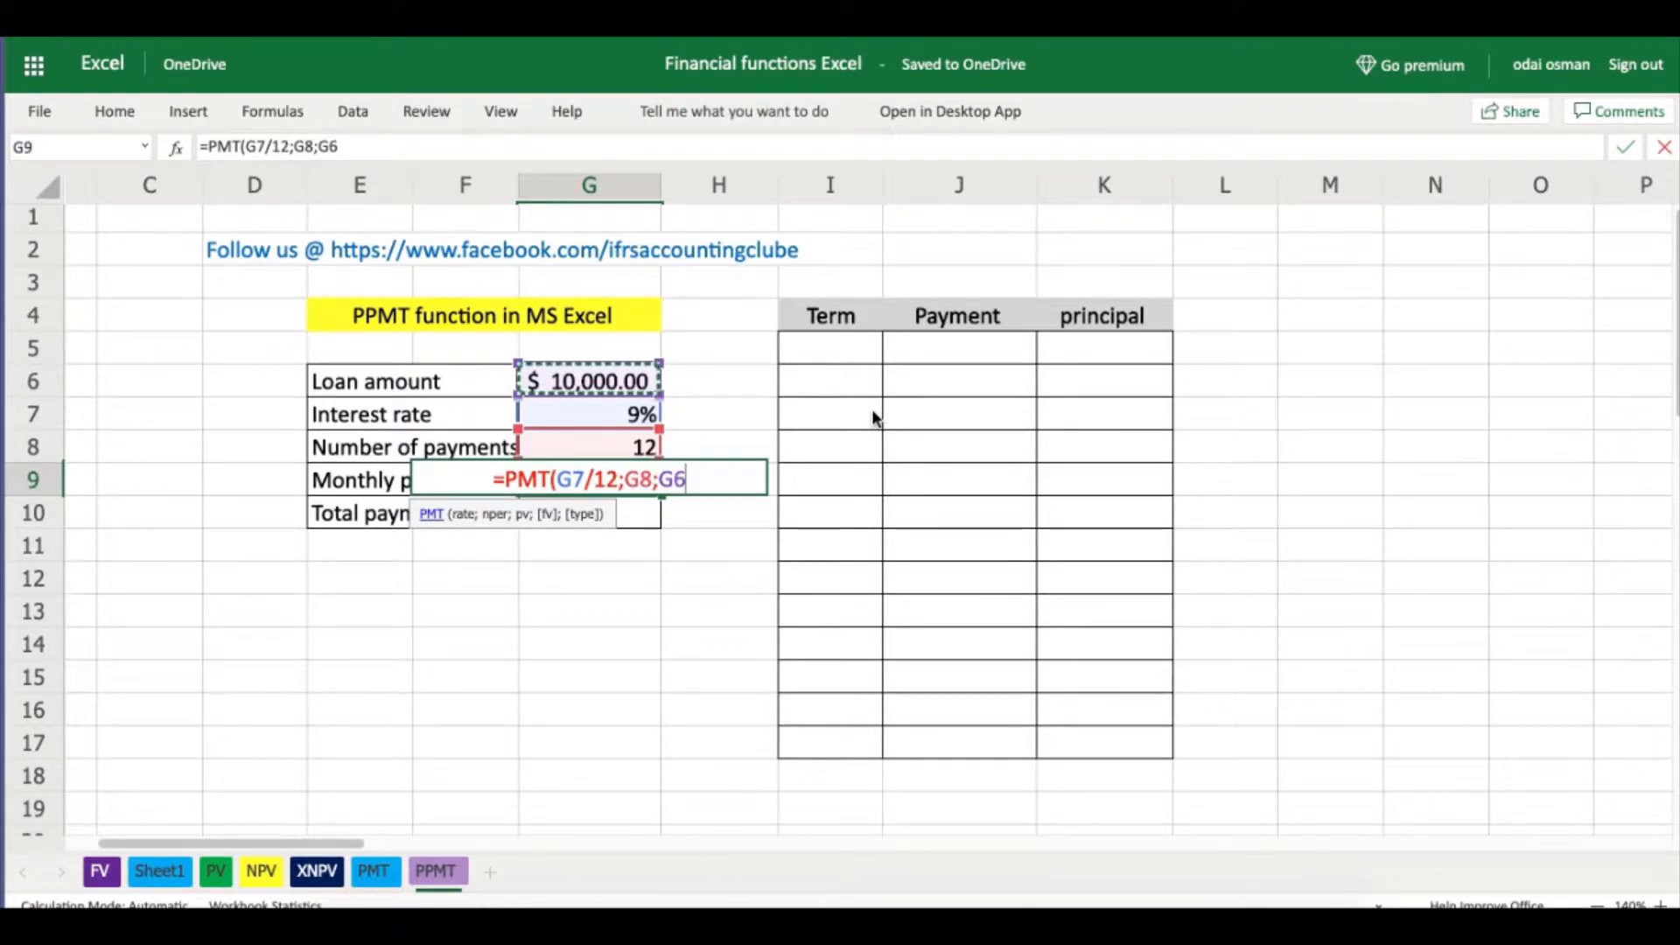
type(";")
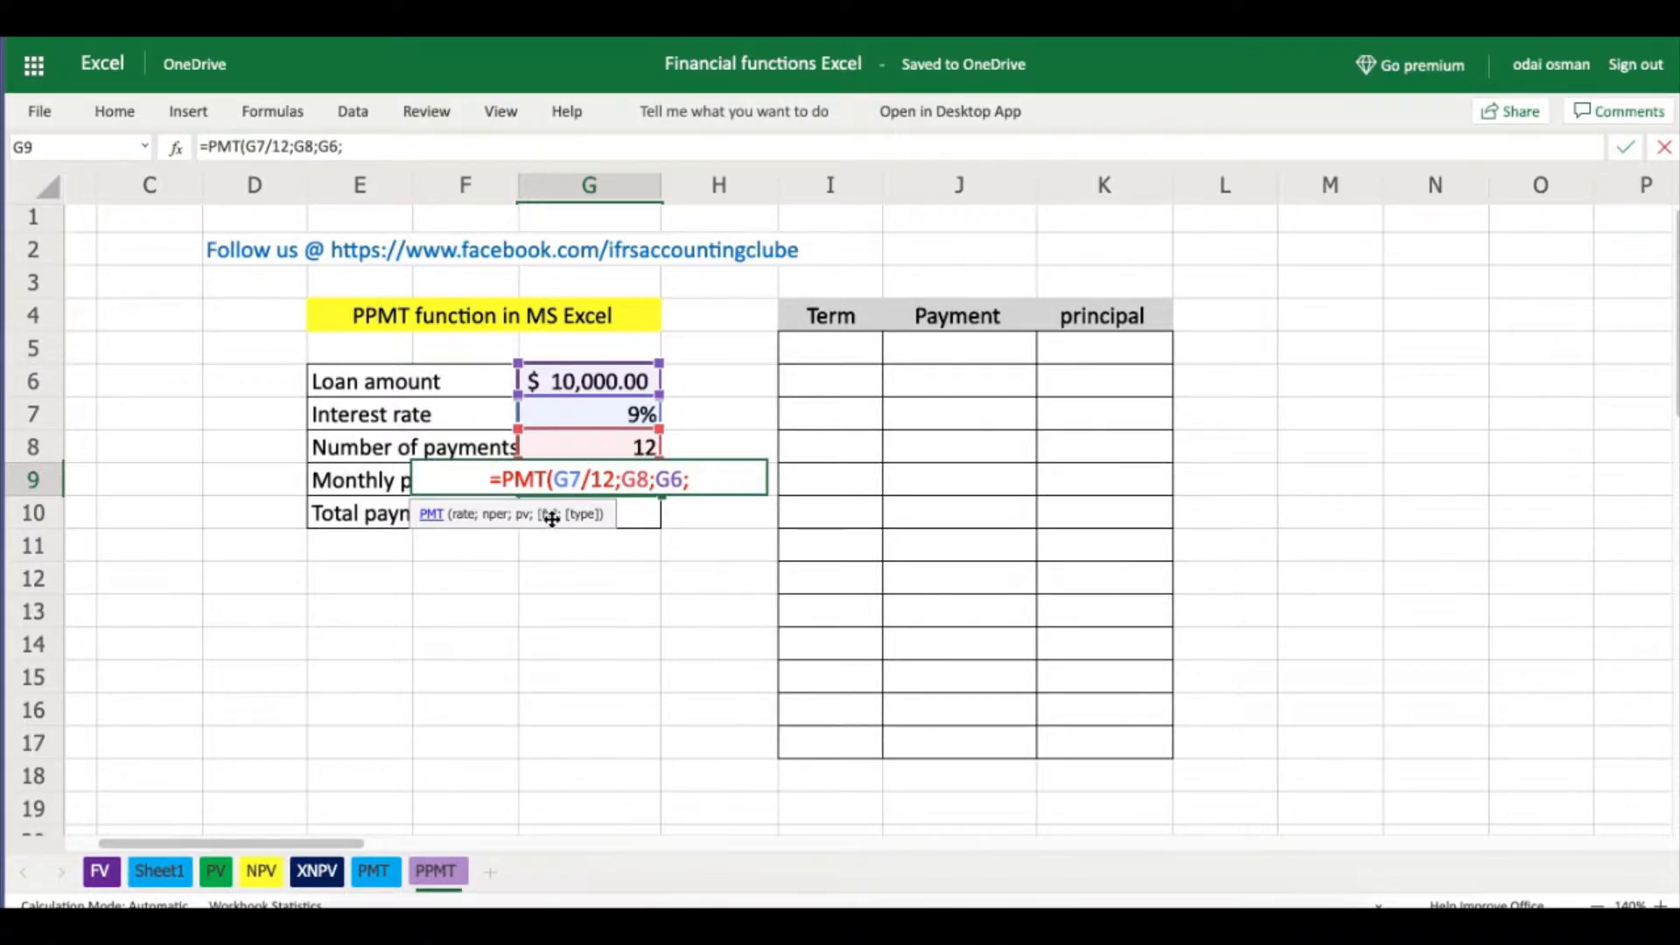
type("0")
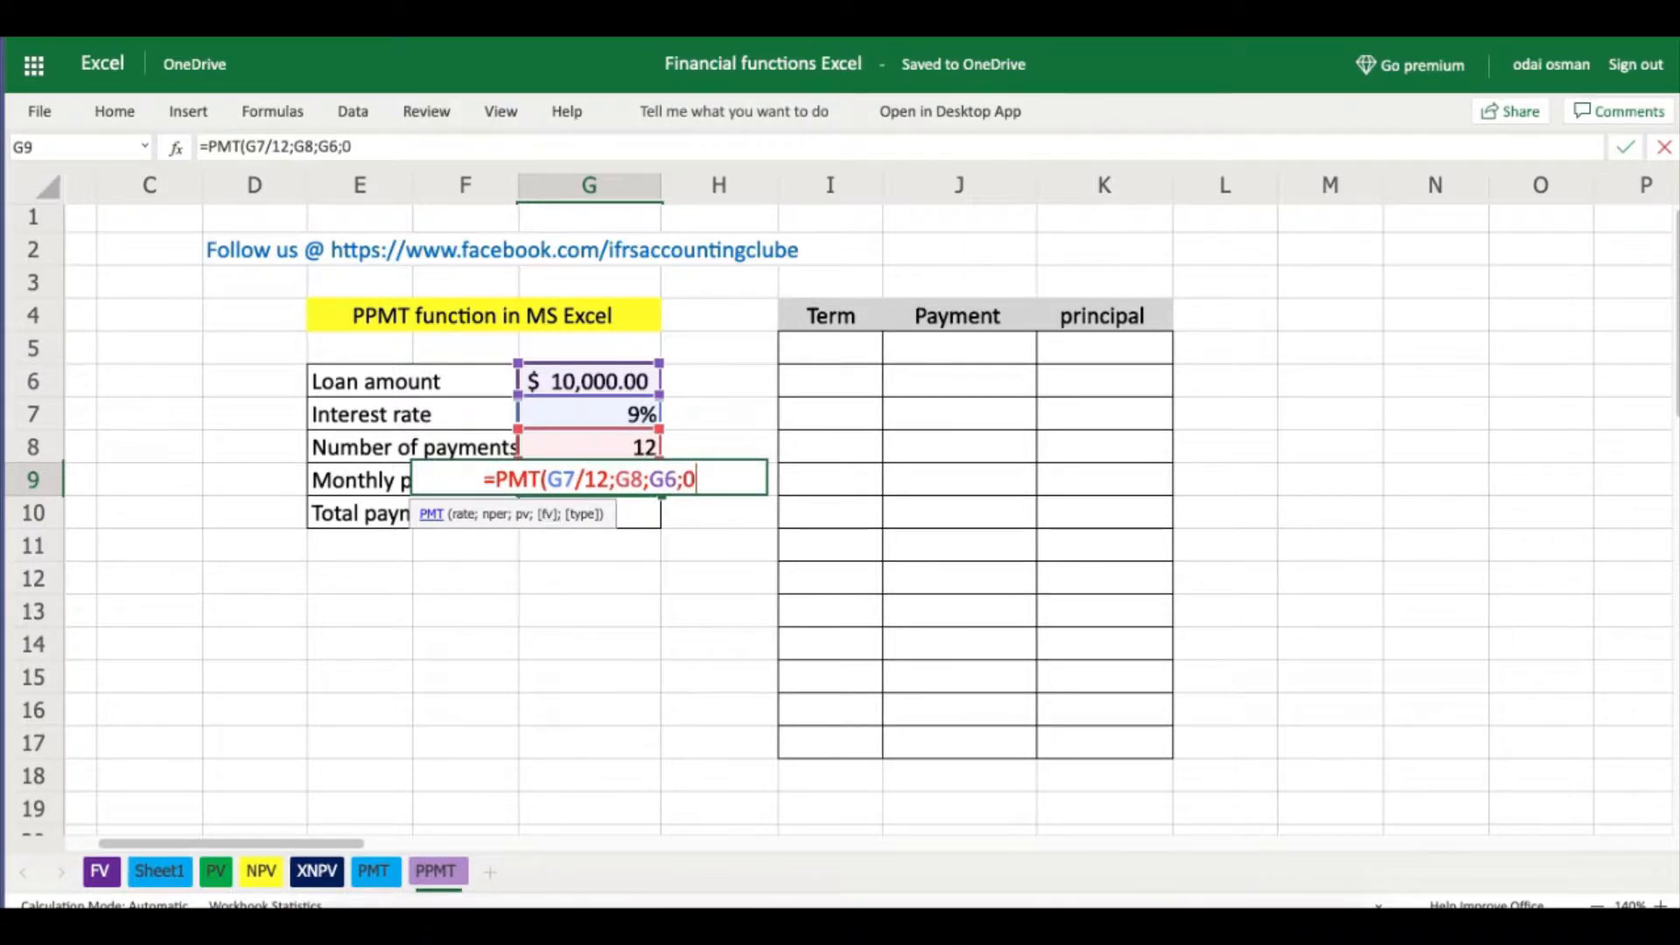
type(";")
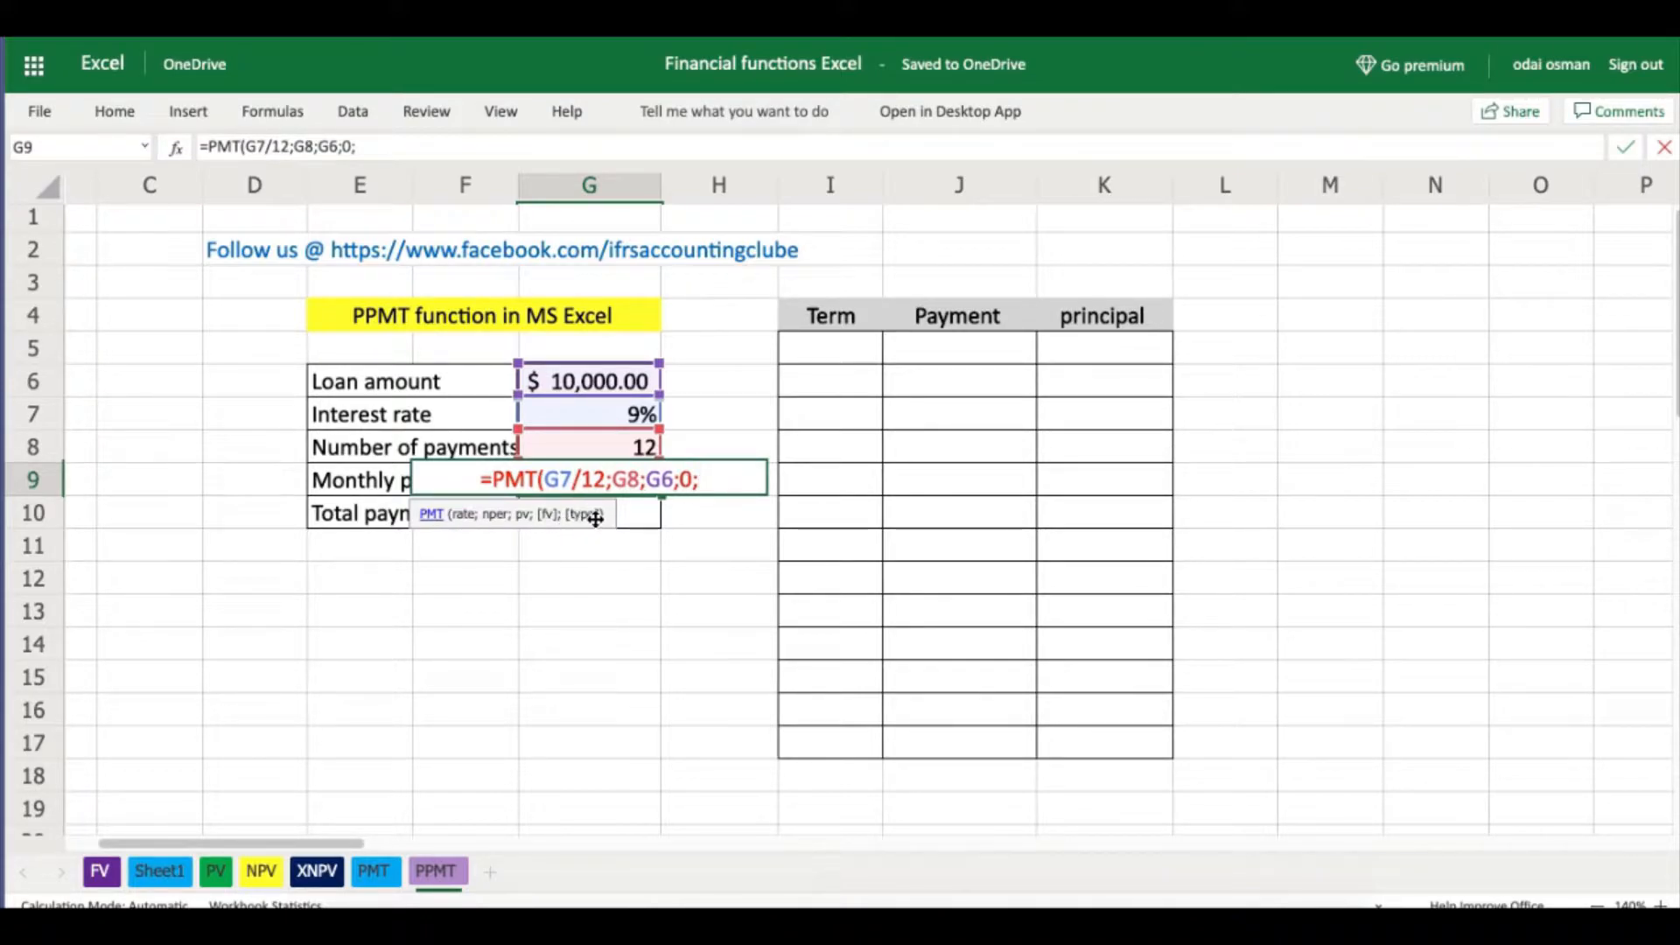
type("0")
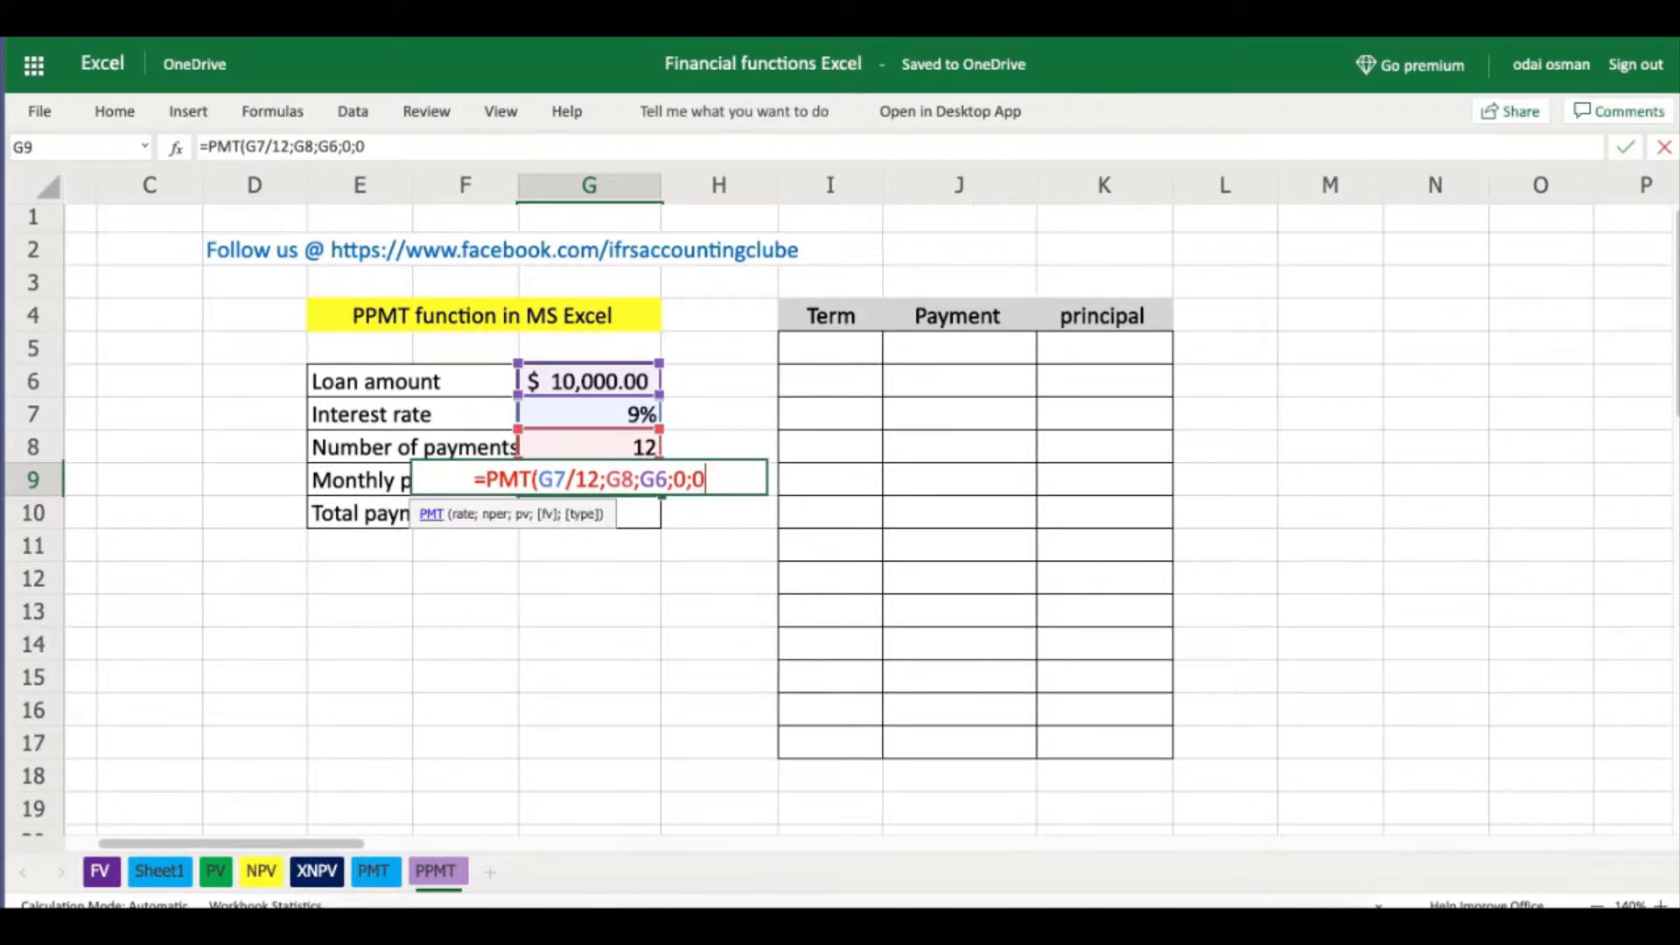
type(")")
key("Return")
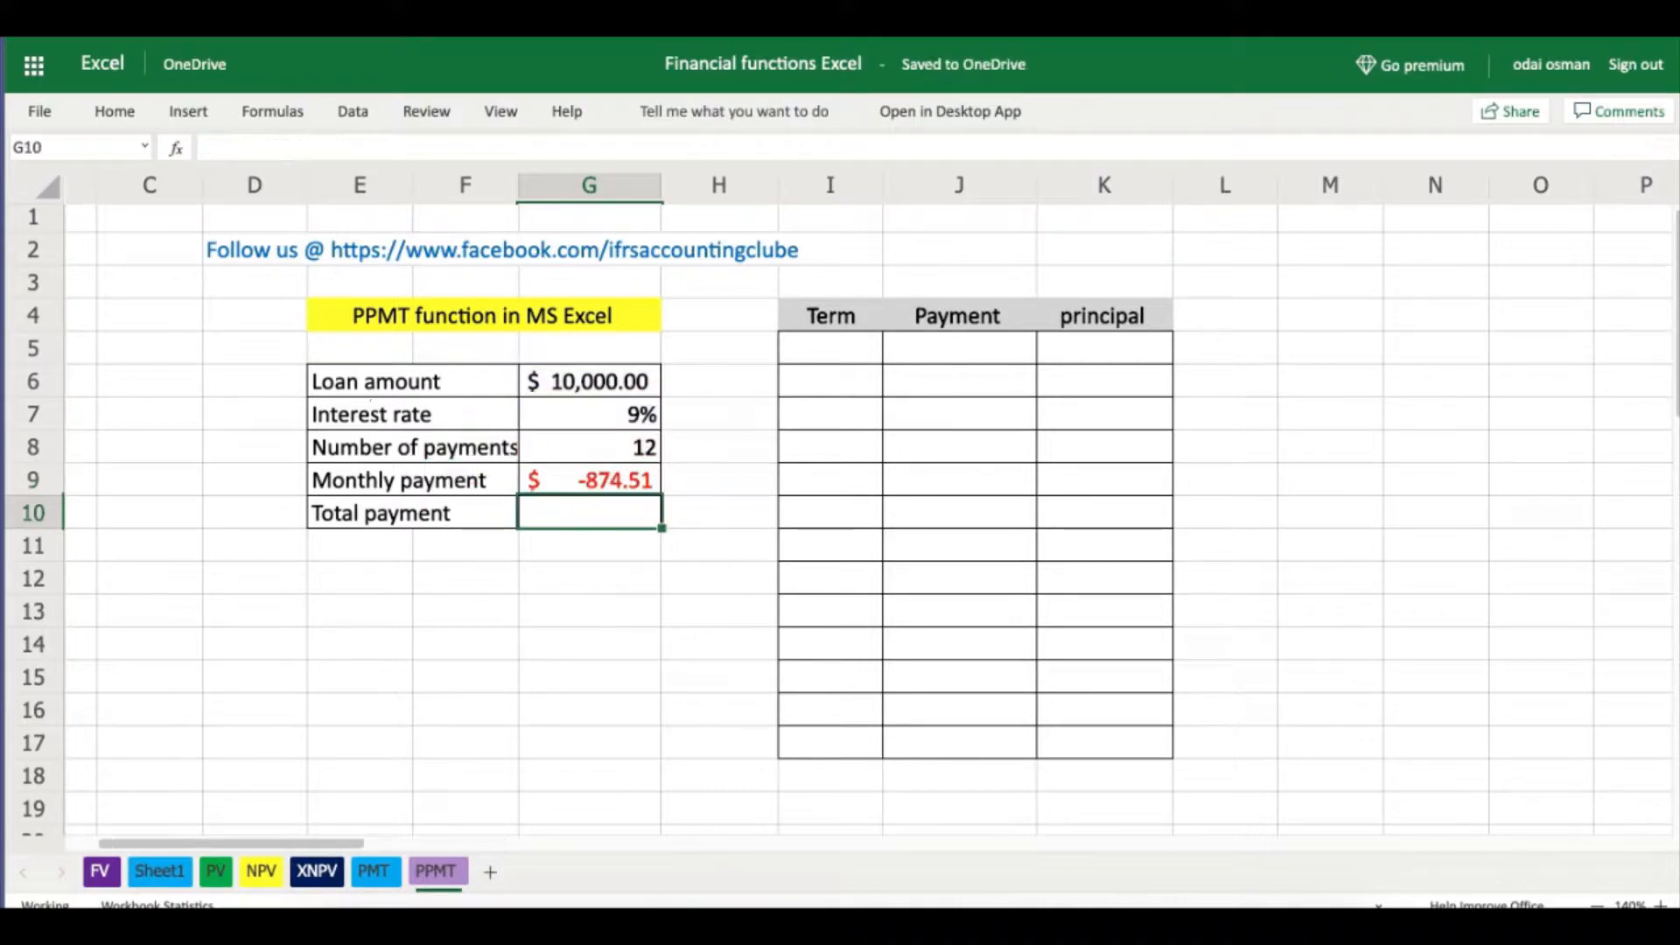
left_click(566, 629)
left_click(606, 477)
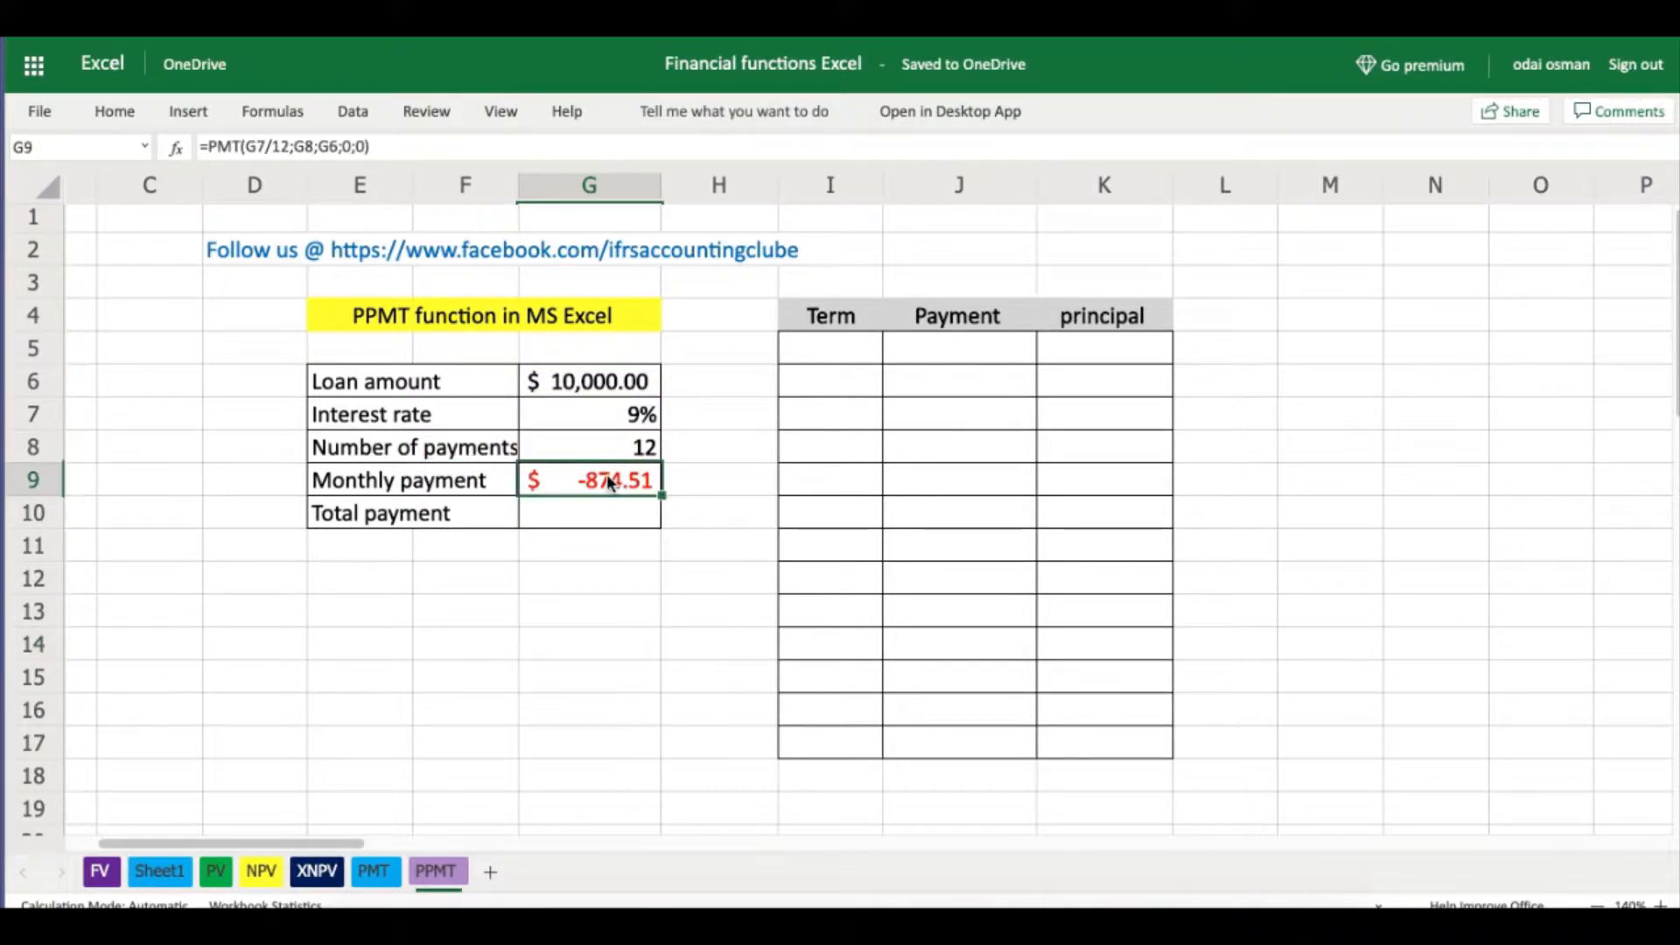
left_click(649, 541)
left_click(622, 486)
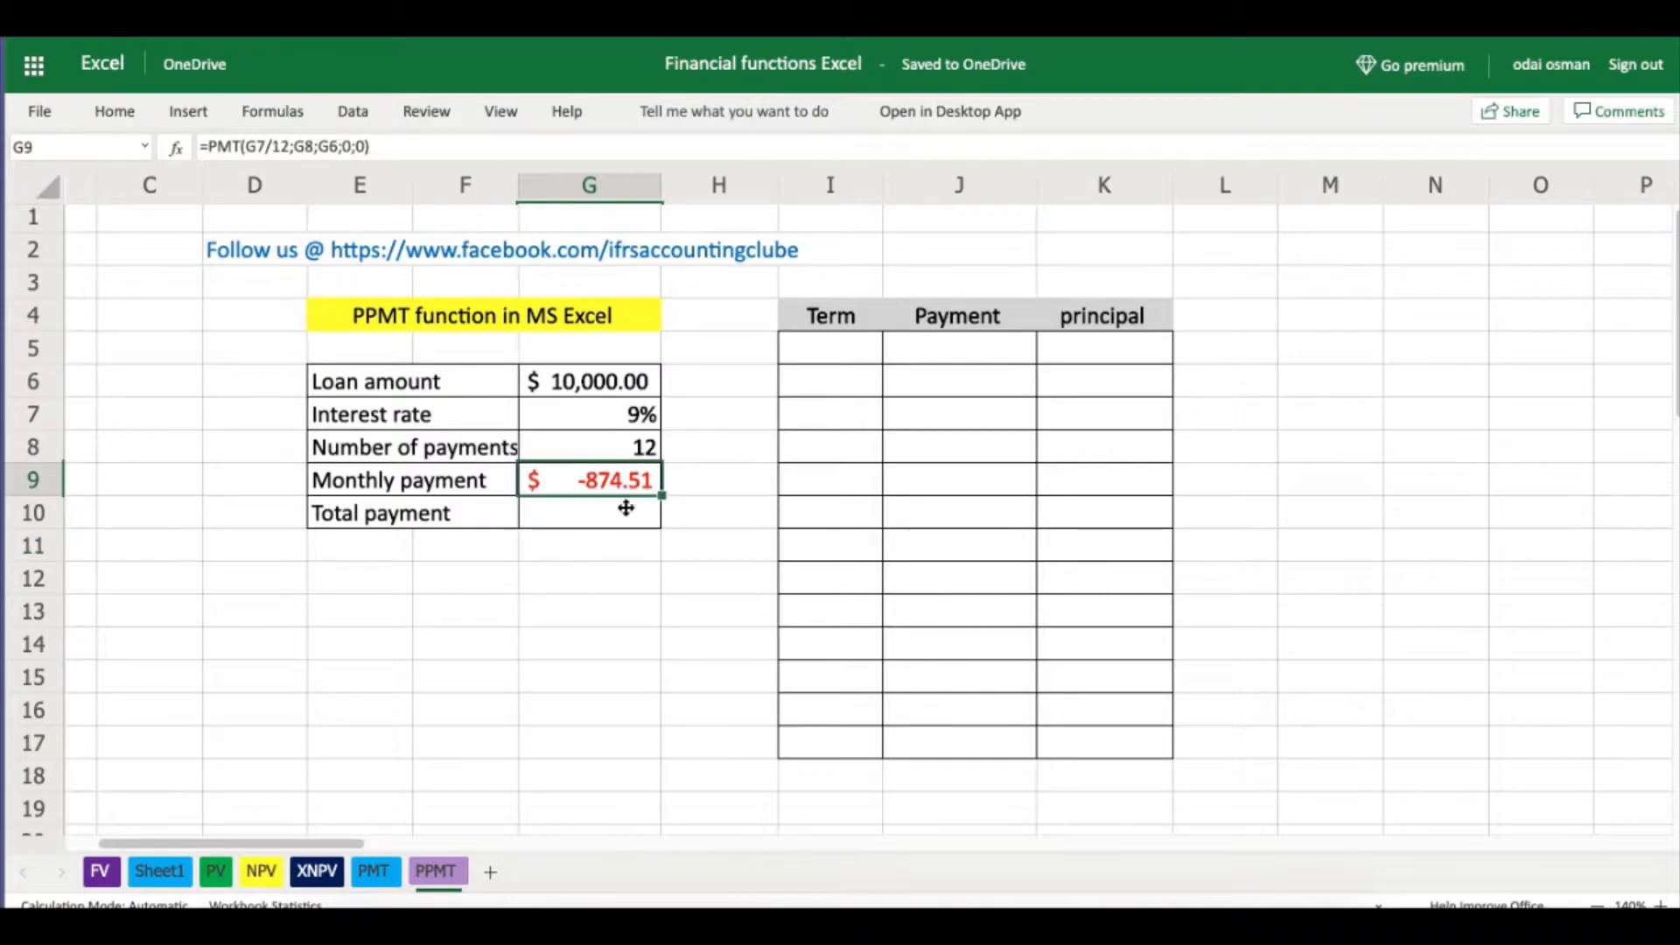
- Calculate the total payment in G10 by multiplying the monthly payment by the number of payments, =G9*G8
left_click(582, 518)
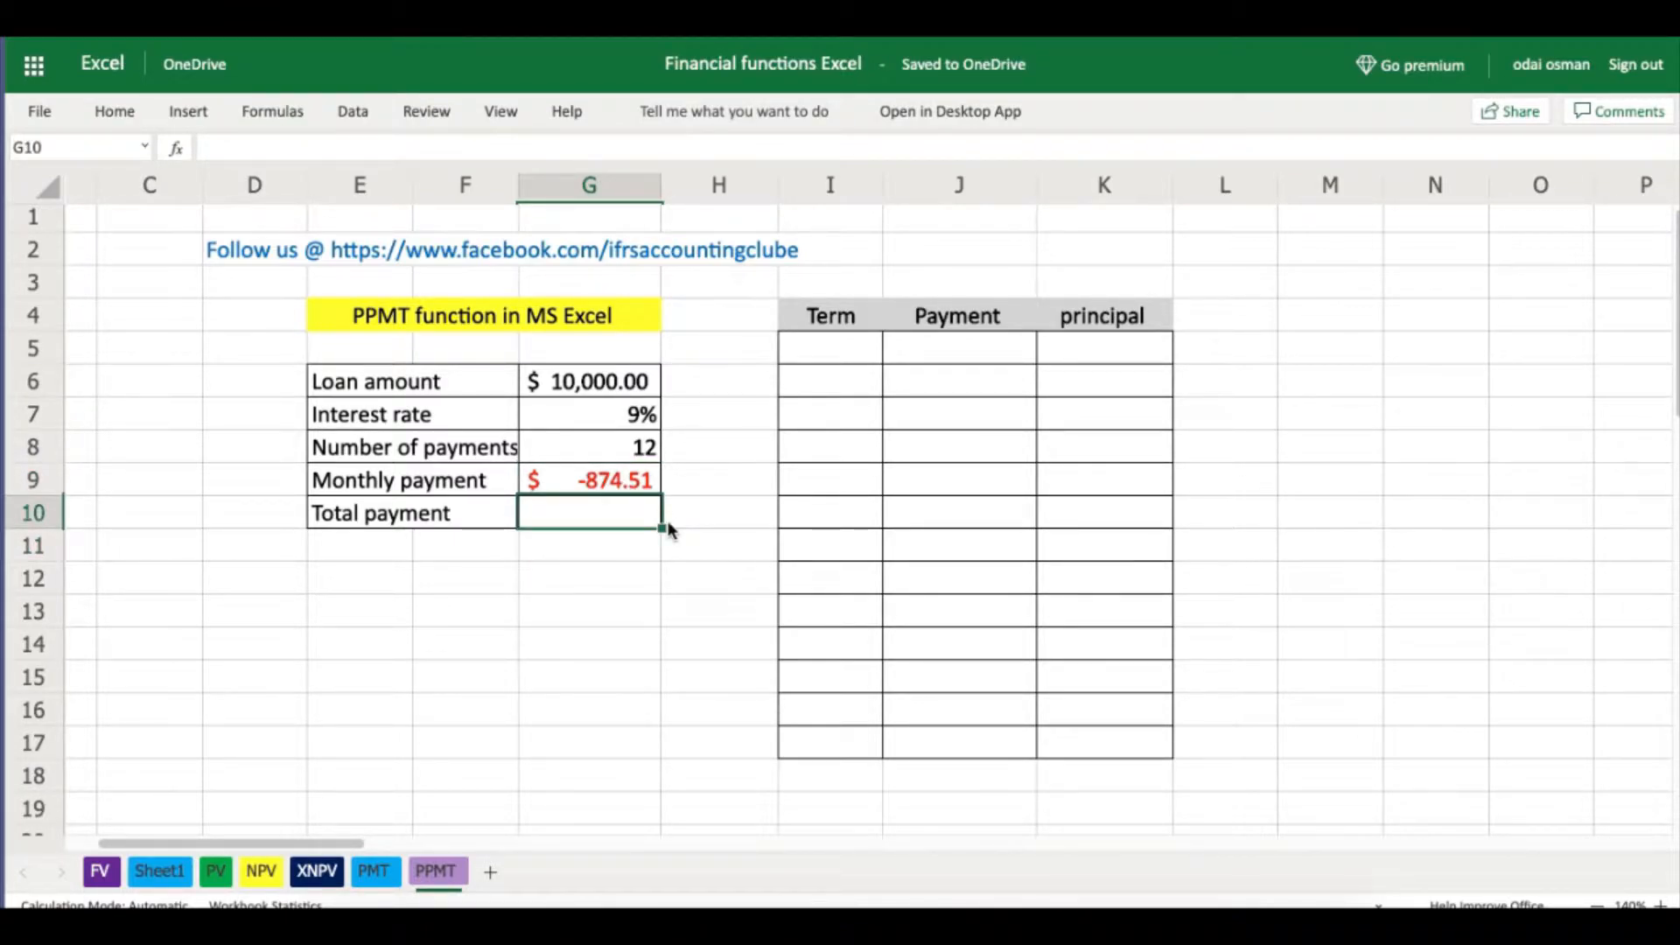
type("=")
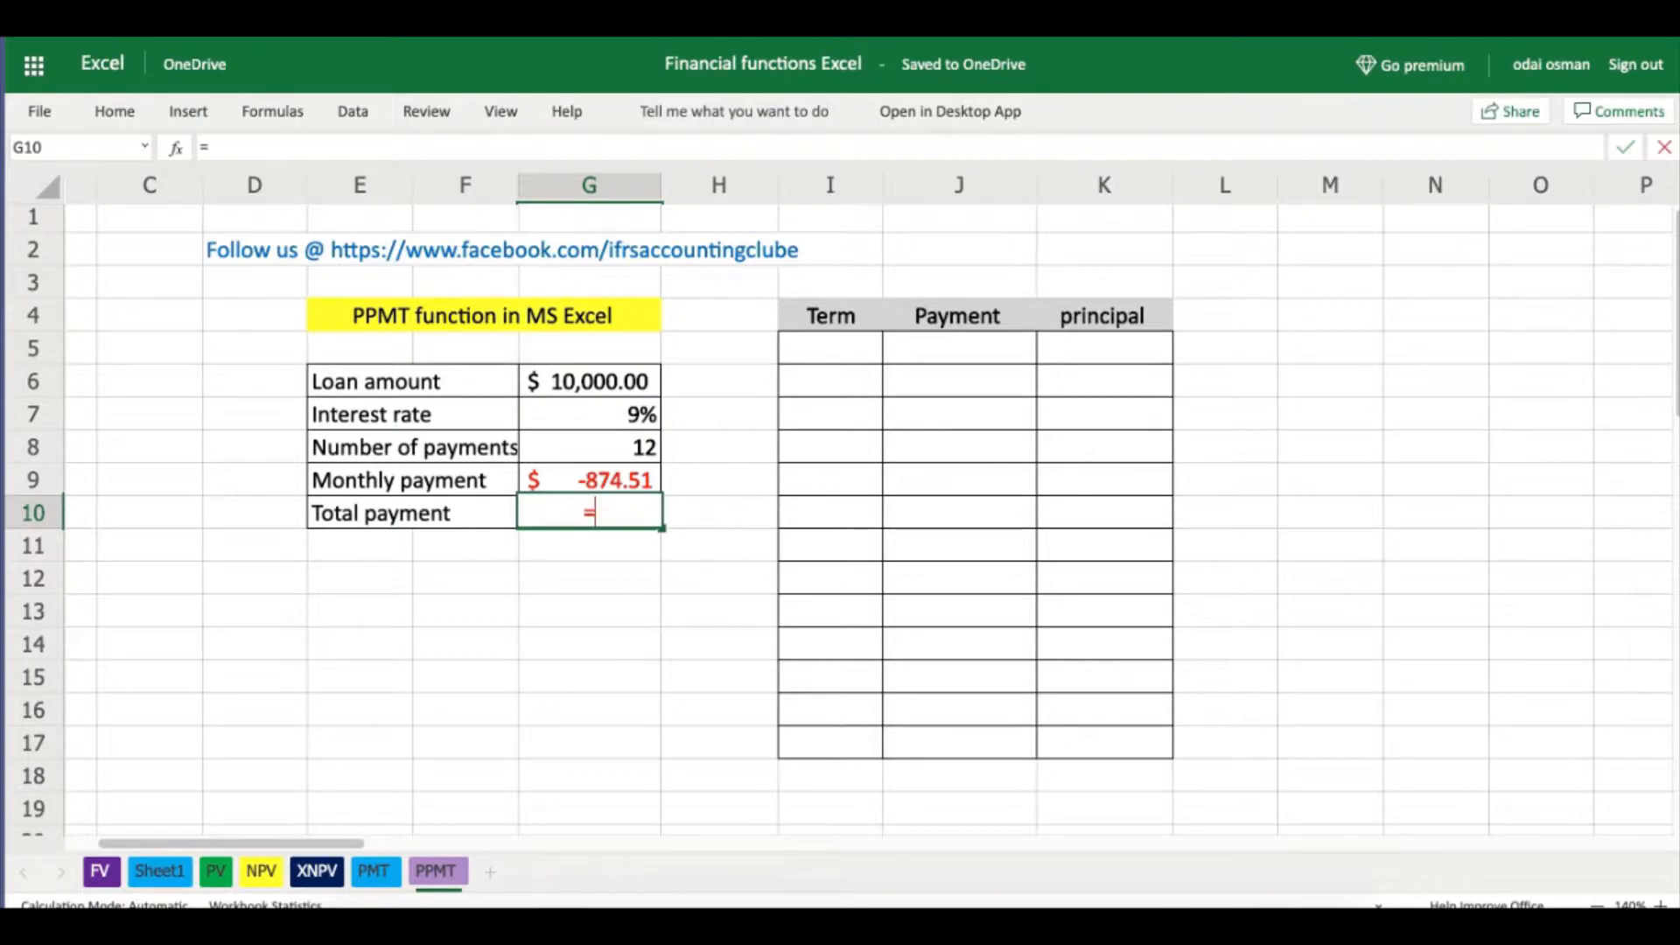
left_click(608, 480)
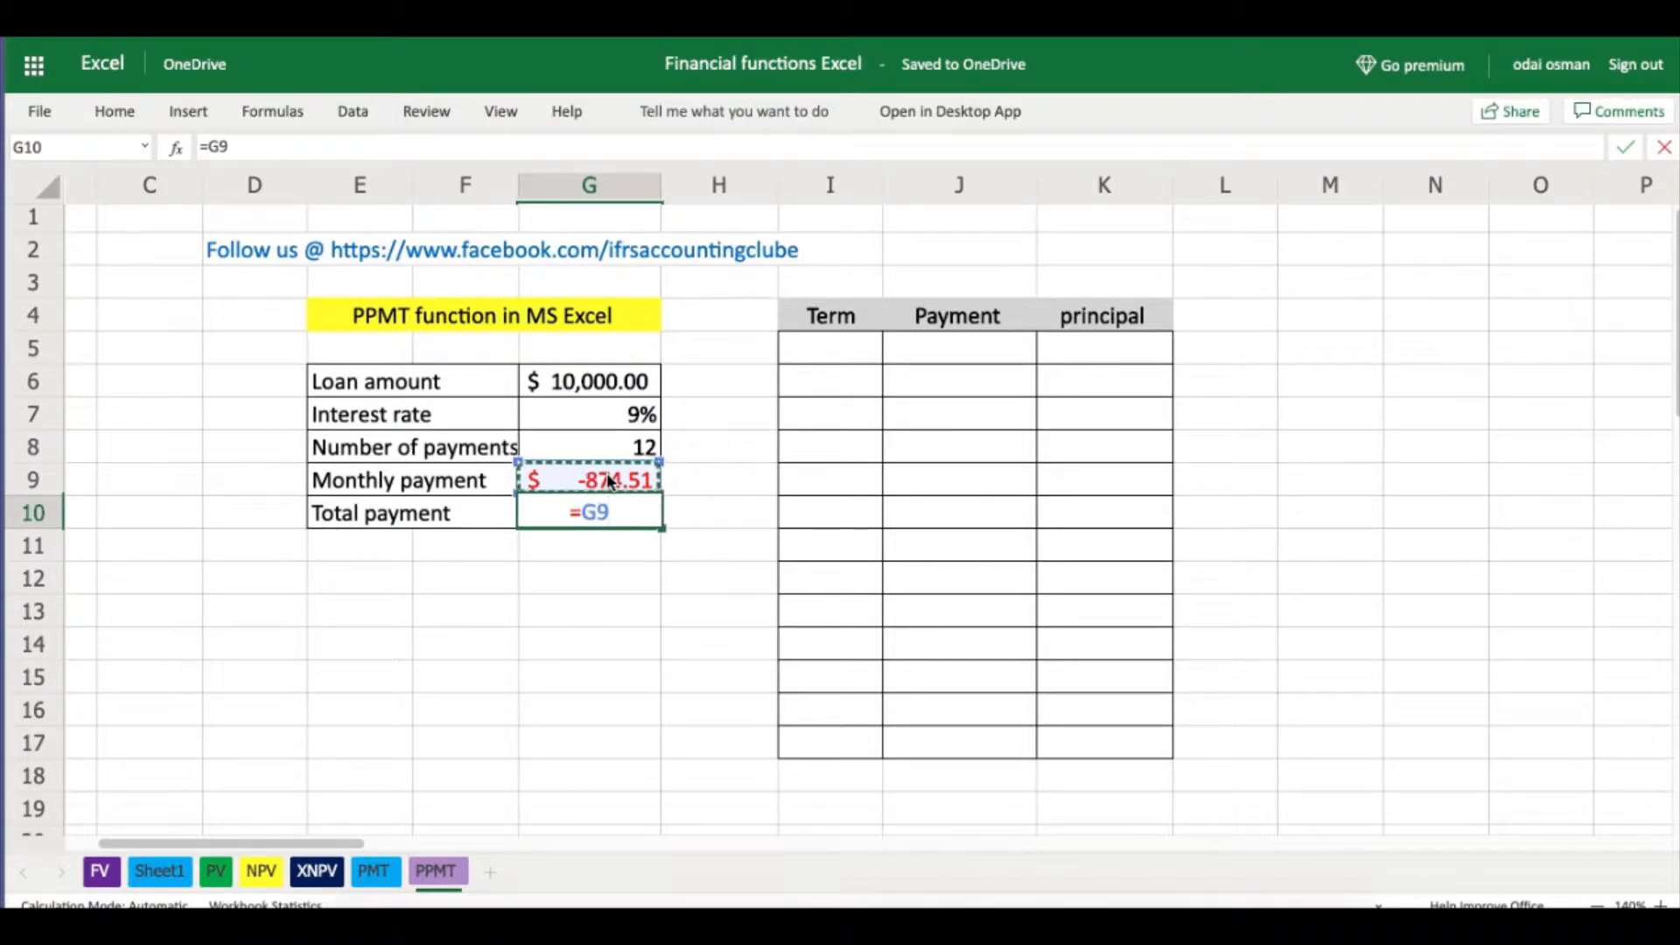
type("*")
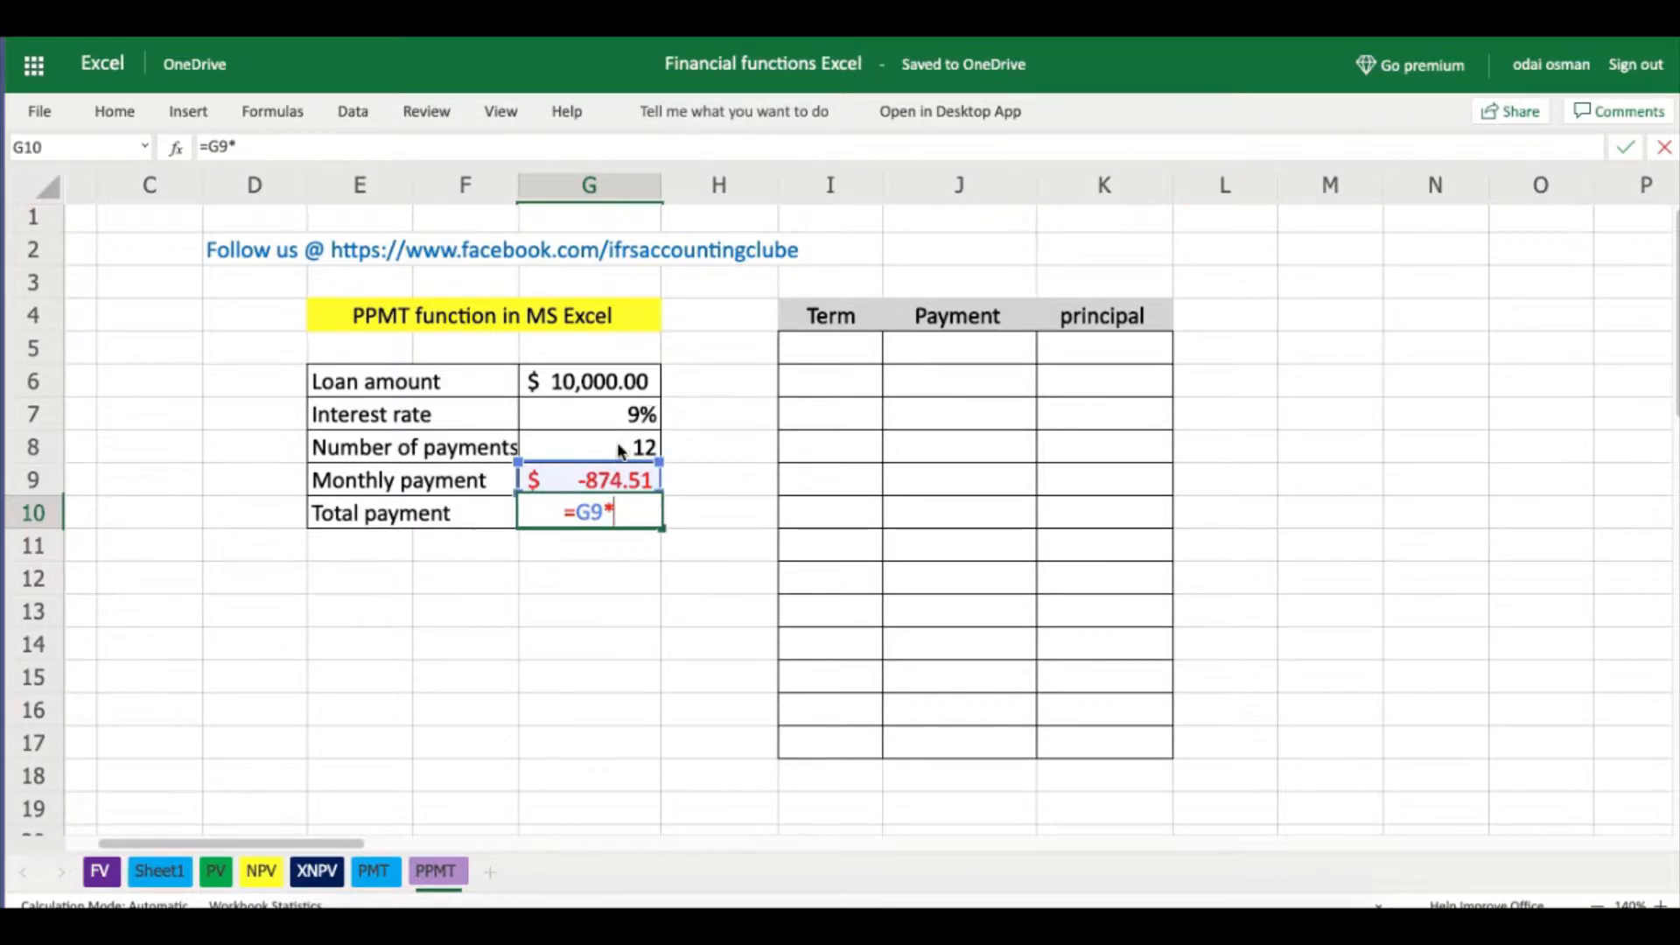
left_click(618, 446)
key("Return")
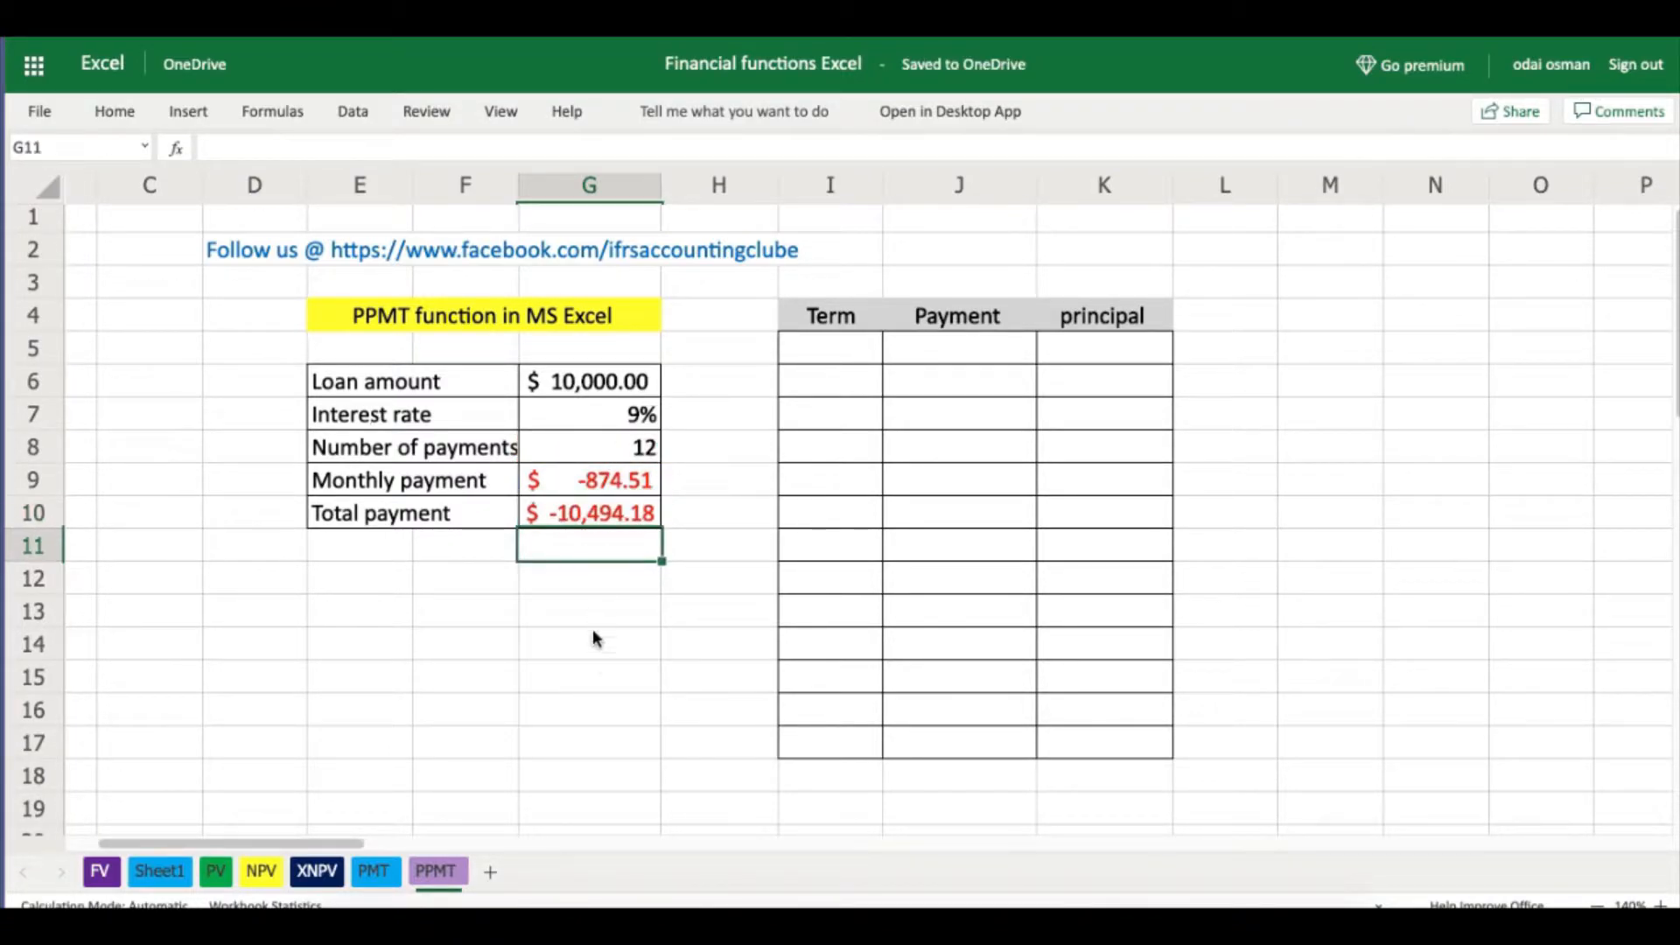
- Examine the total payment in G10 and the first row of the Term, Payment and principal table
left_click(593, 652)
left_click(600, 520)
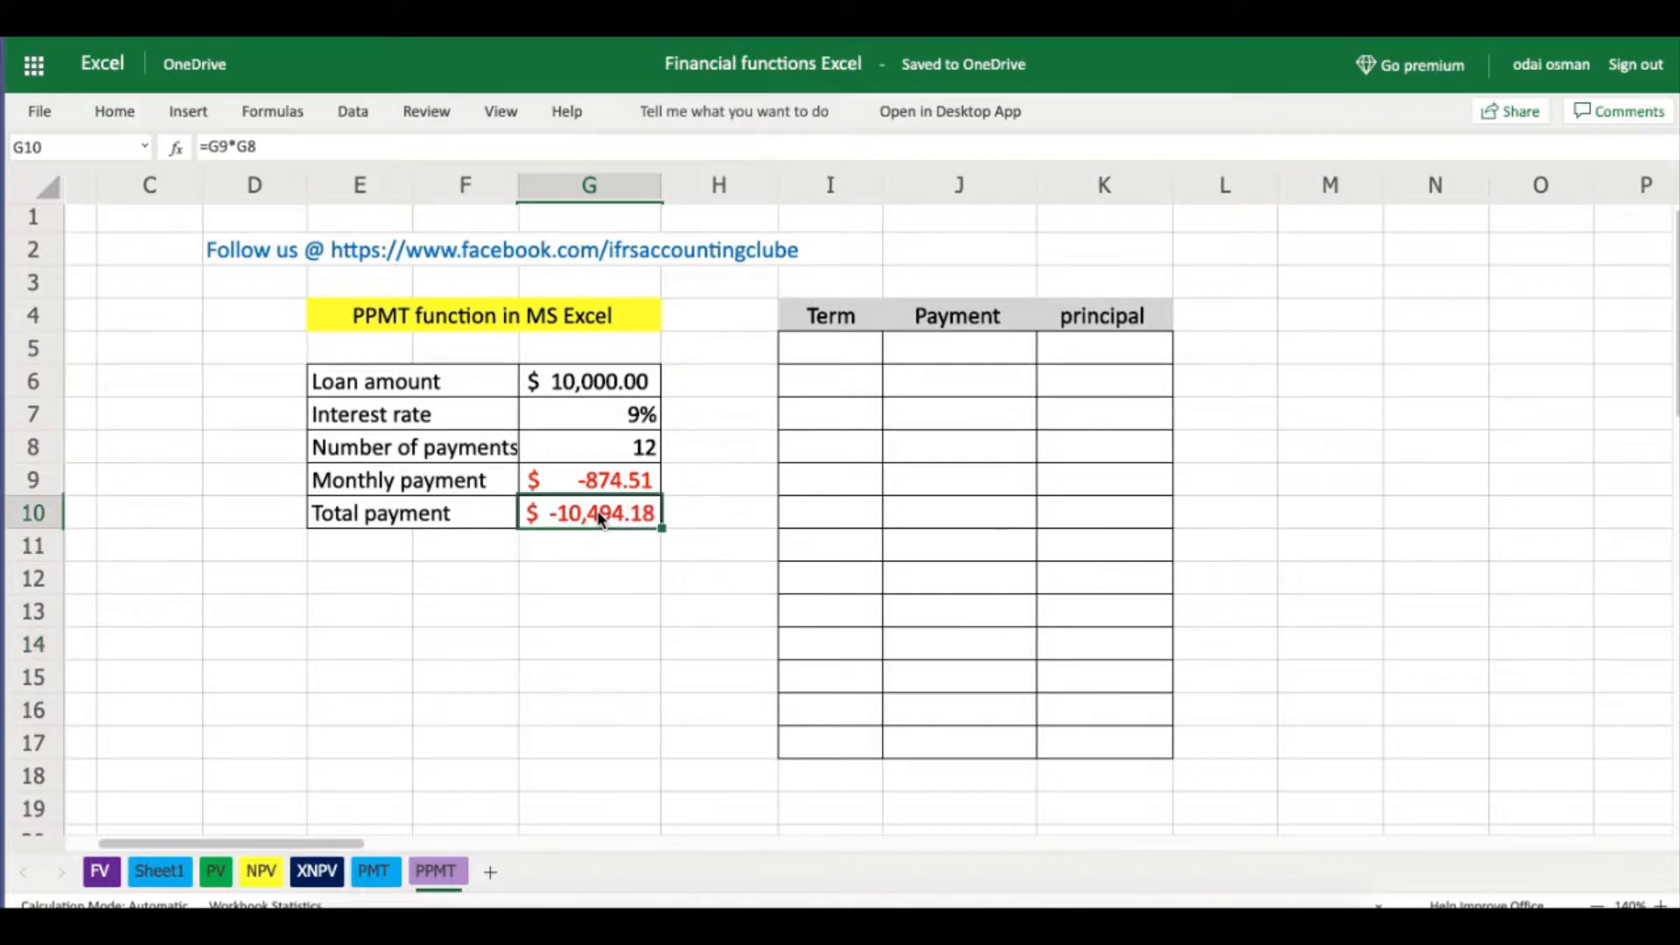
key("Down")
key("Down")
key("Down")
left_click(602, 519)
left_click(605, 553)
left_click(600, 508)
key("Down")
key("Down")
key("Down")
left_click(600, 516)
key("Down")
key("Down")
left_click(600, 516)
left_click(869, 341)
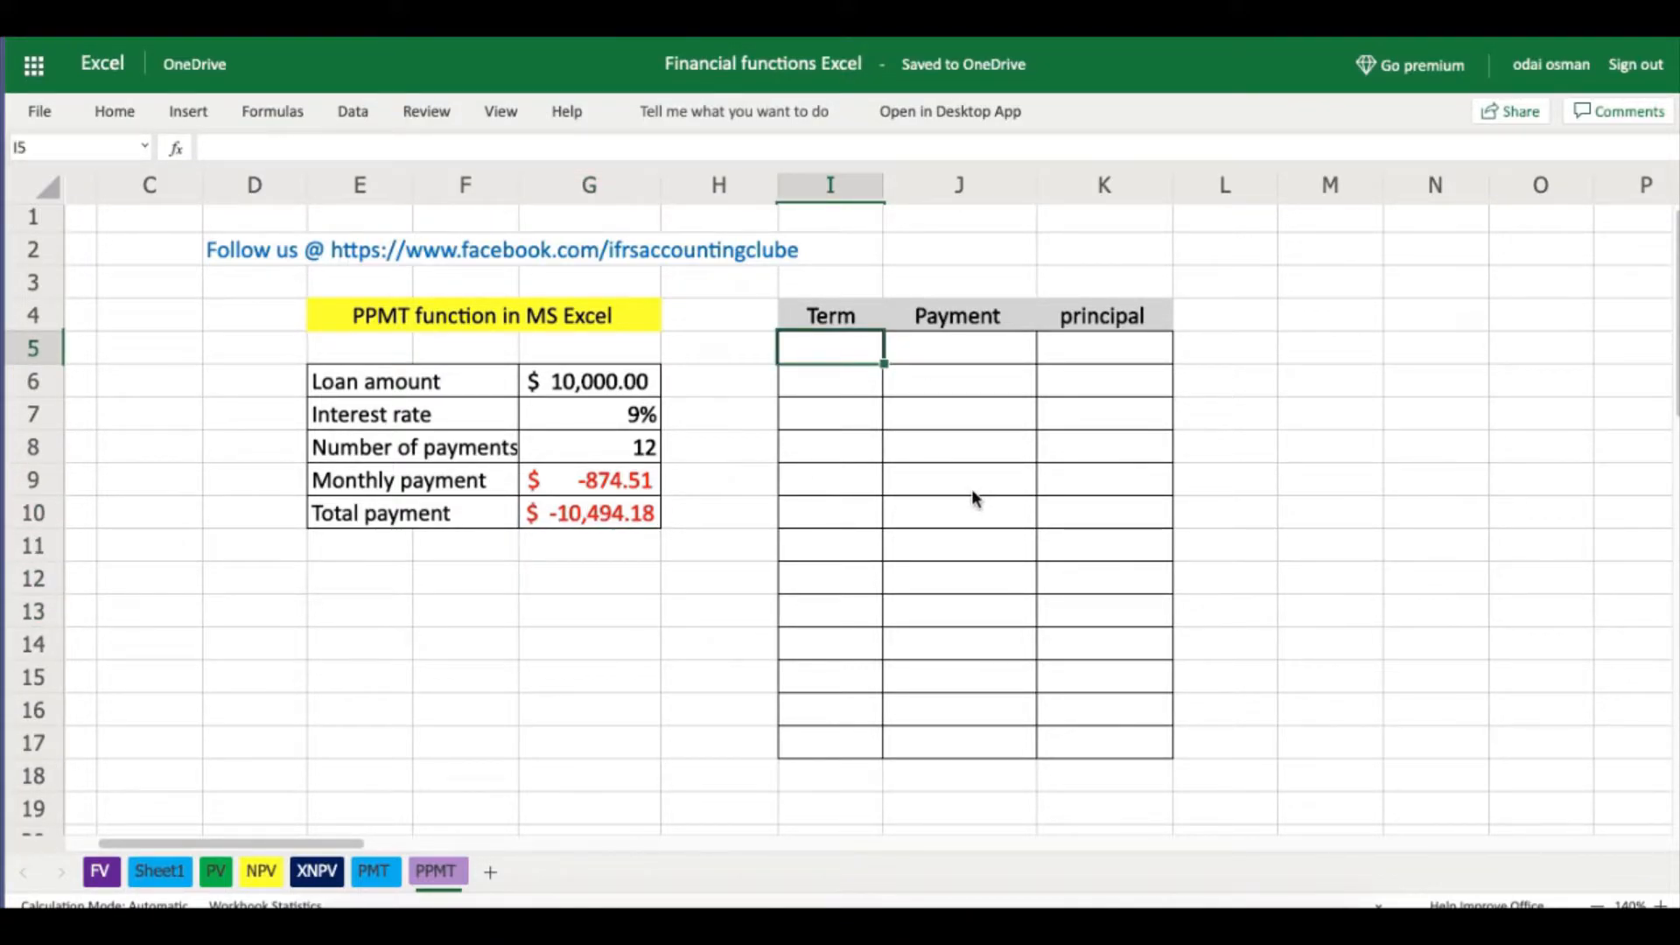
left_click(981, 354)
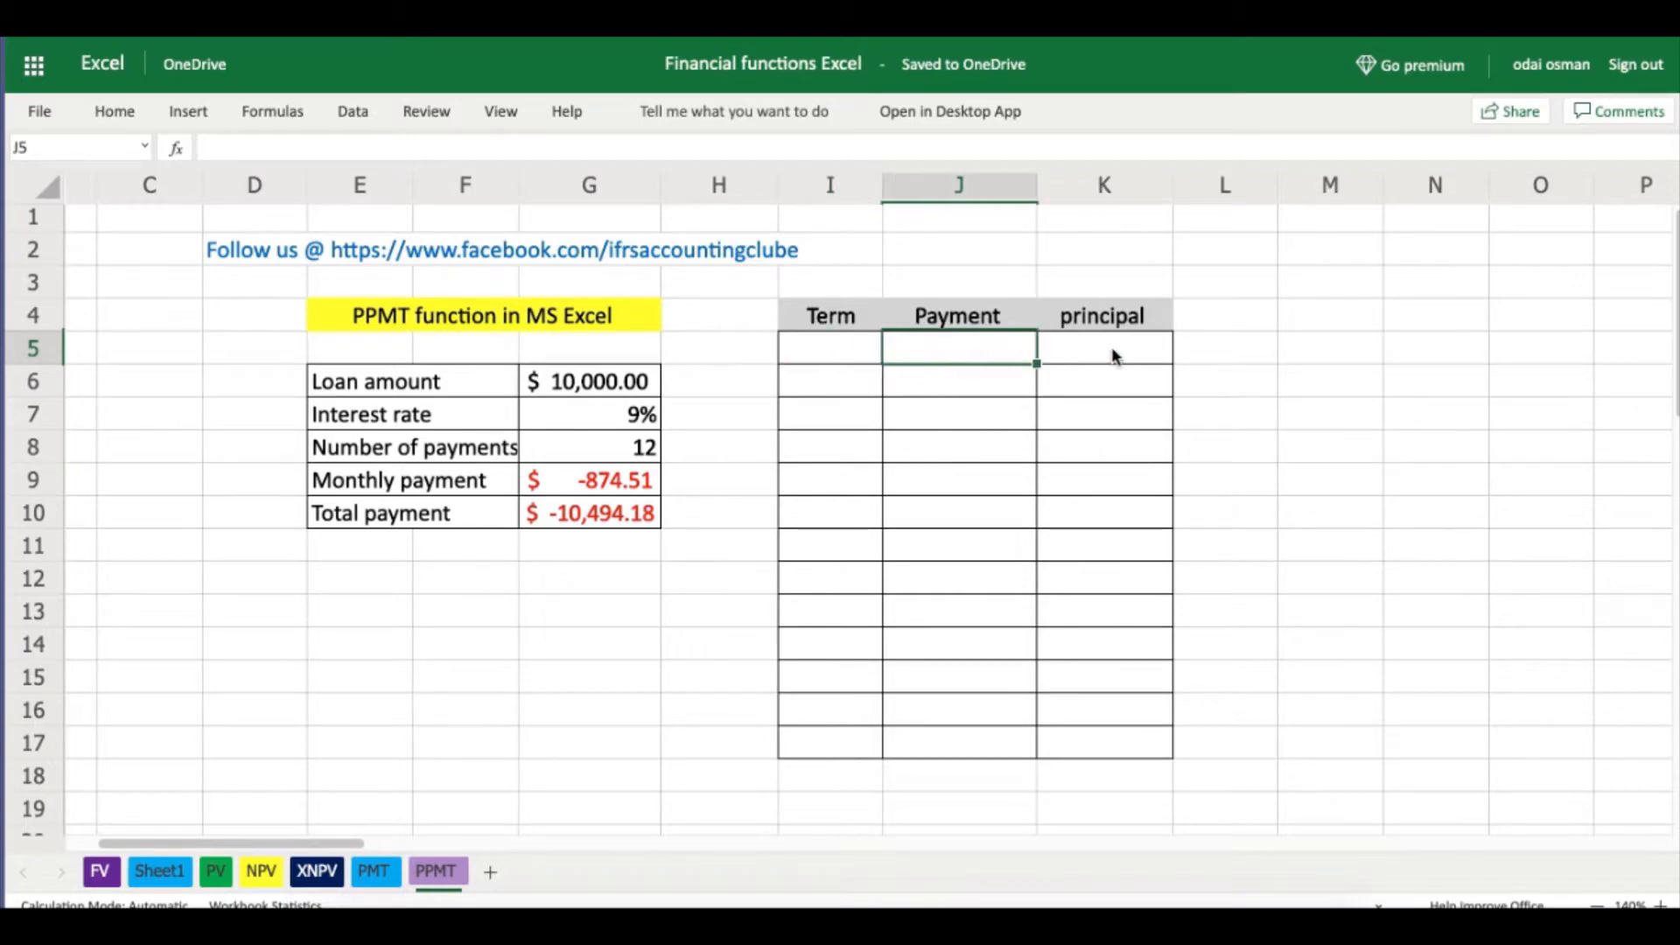
left_click(1116, 354)
left_click(962, 353)
left_click(825, 361)
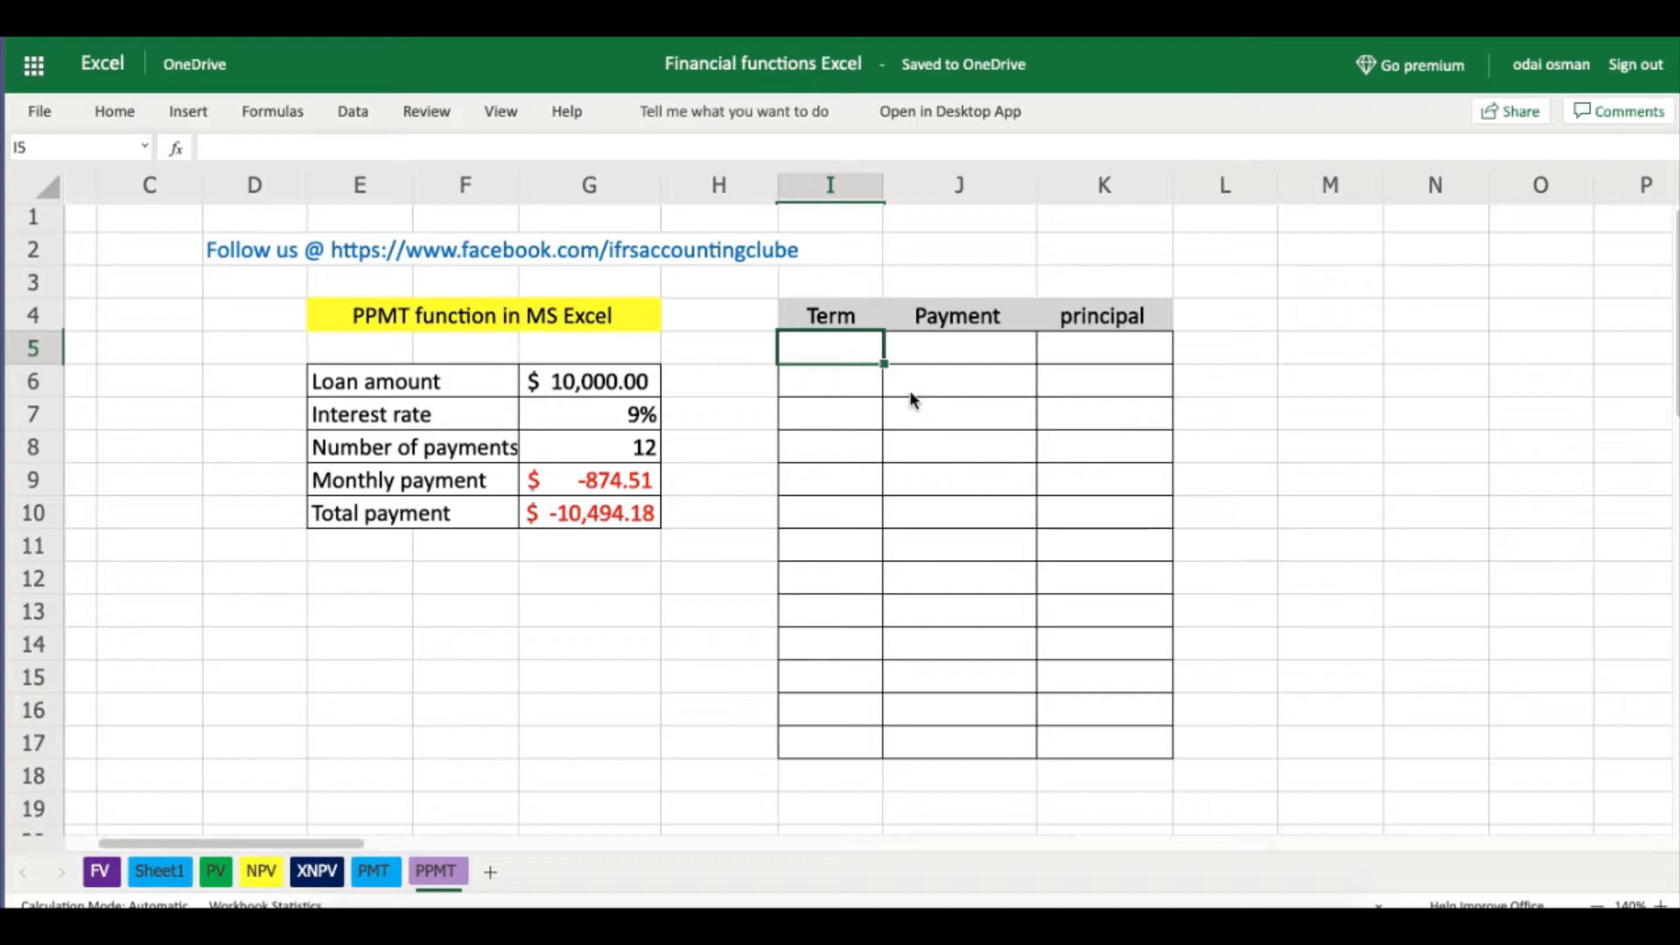
- Number the Term column from 1 to 12 in I5:I16 by extending the series 1, 2, and compare it with the number of payments
type("1")
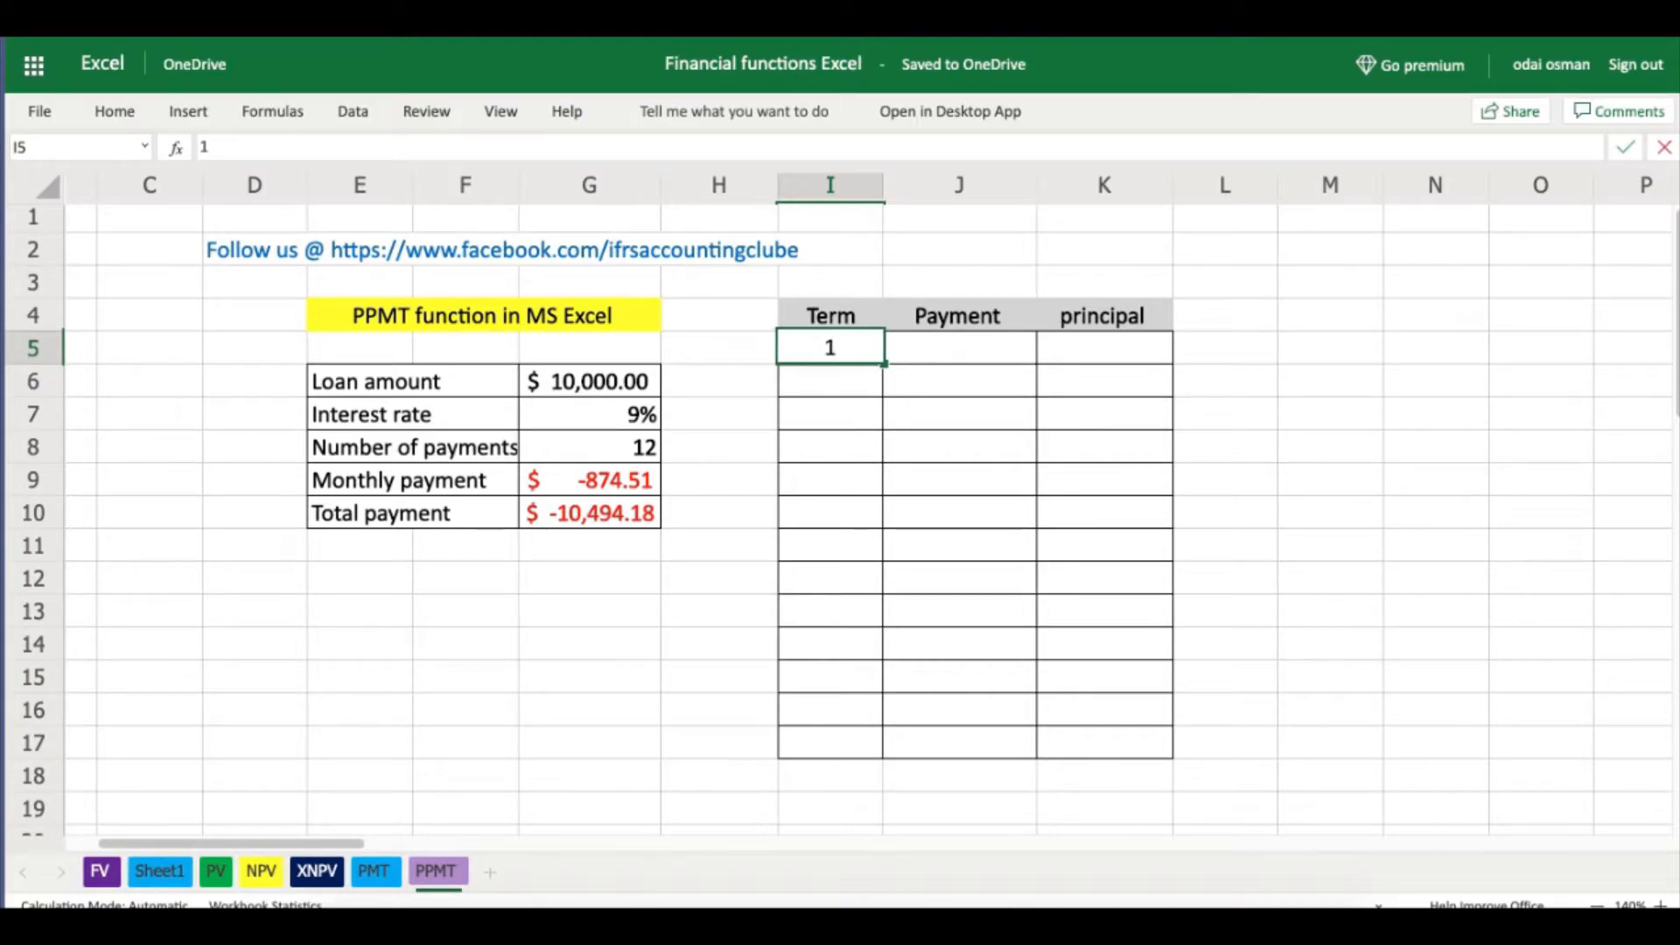
key("Return")
type("2")
key("Return")
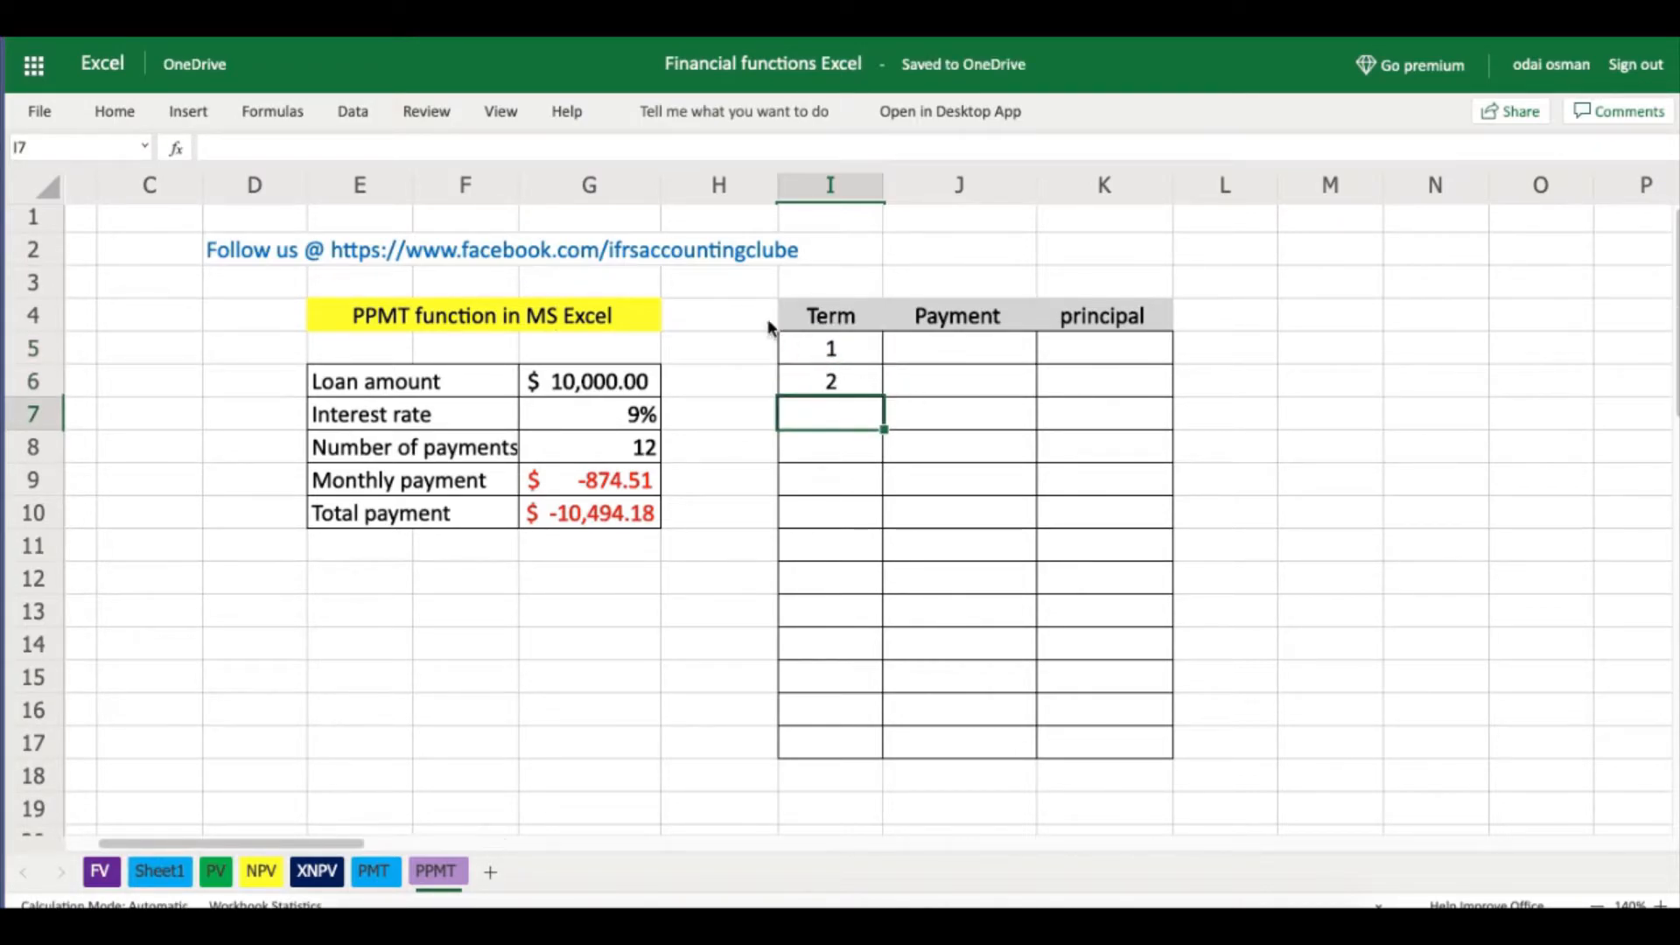
left_click_drag(823, 359, 871, 707)
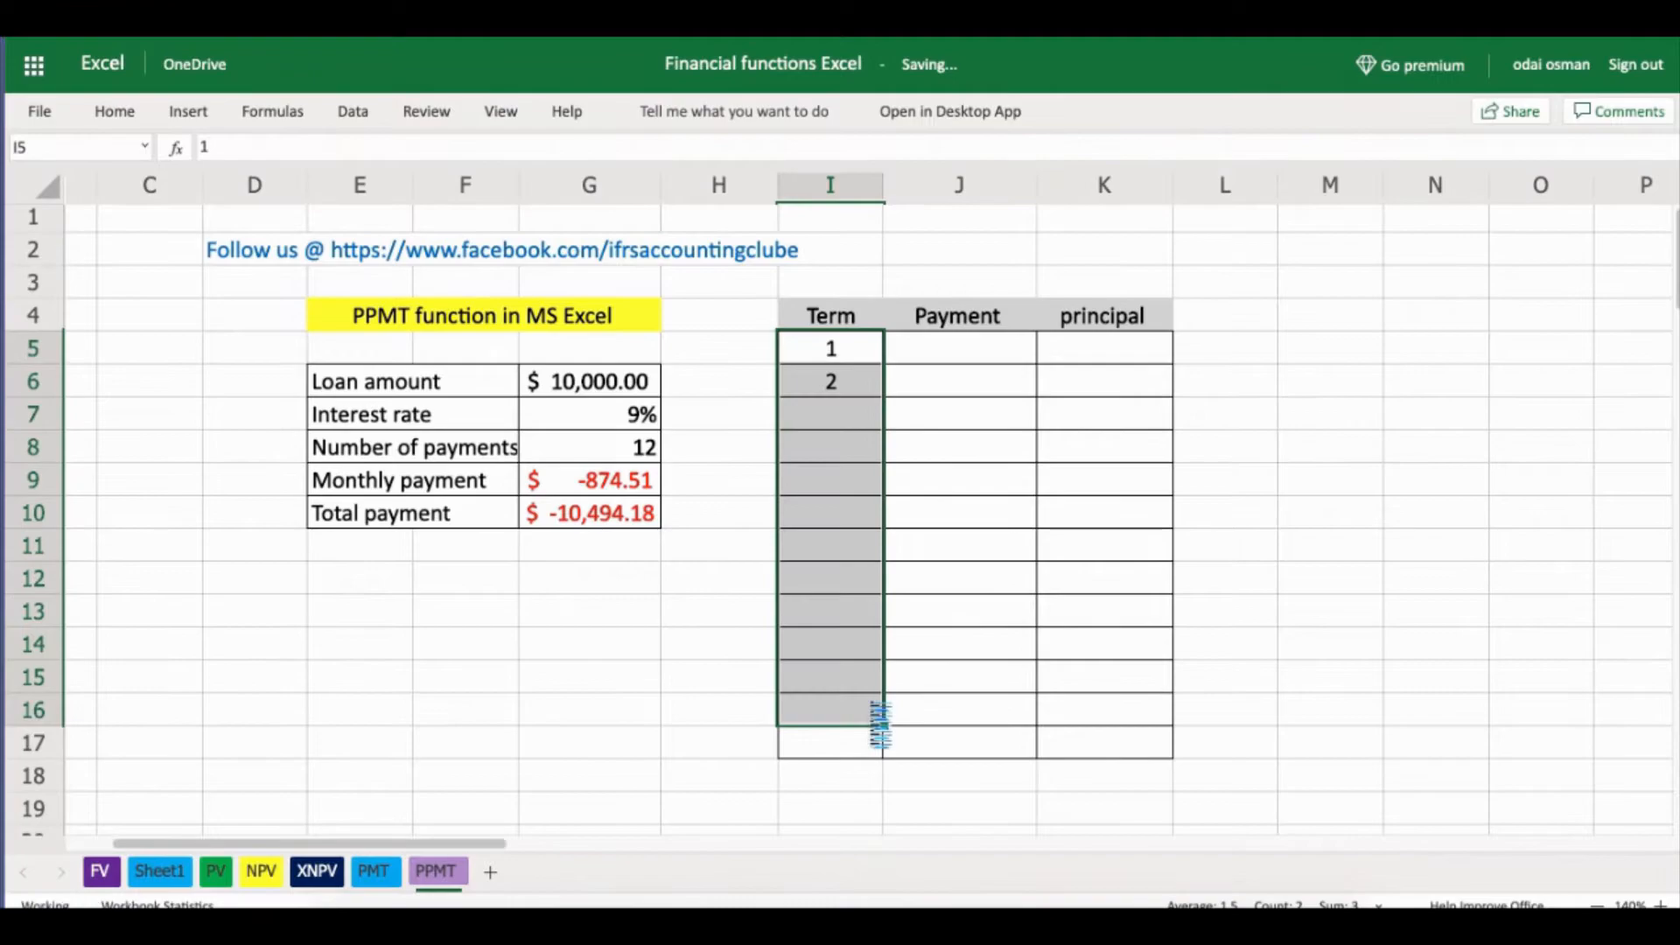
left_click(836, 698)
left_click(838, 672)
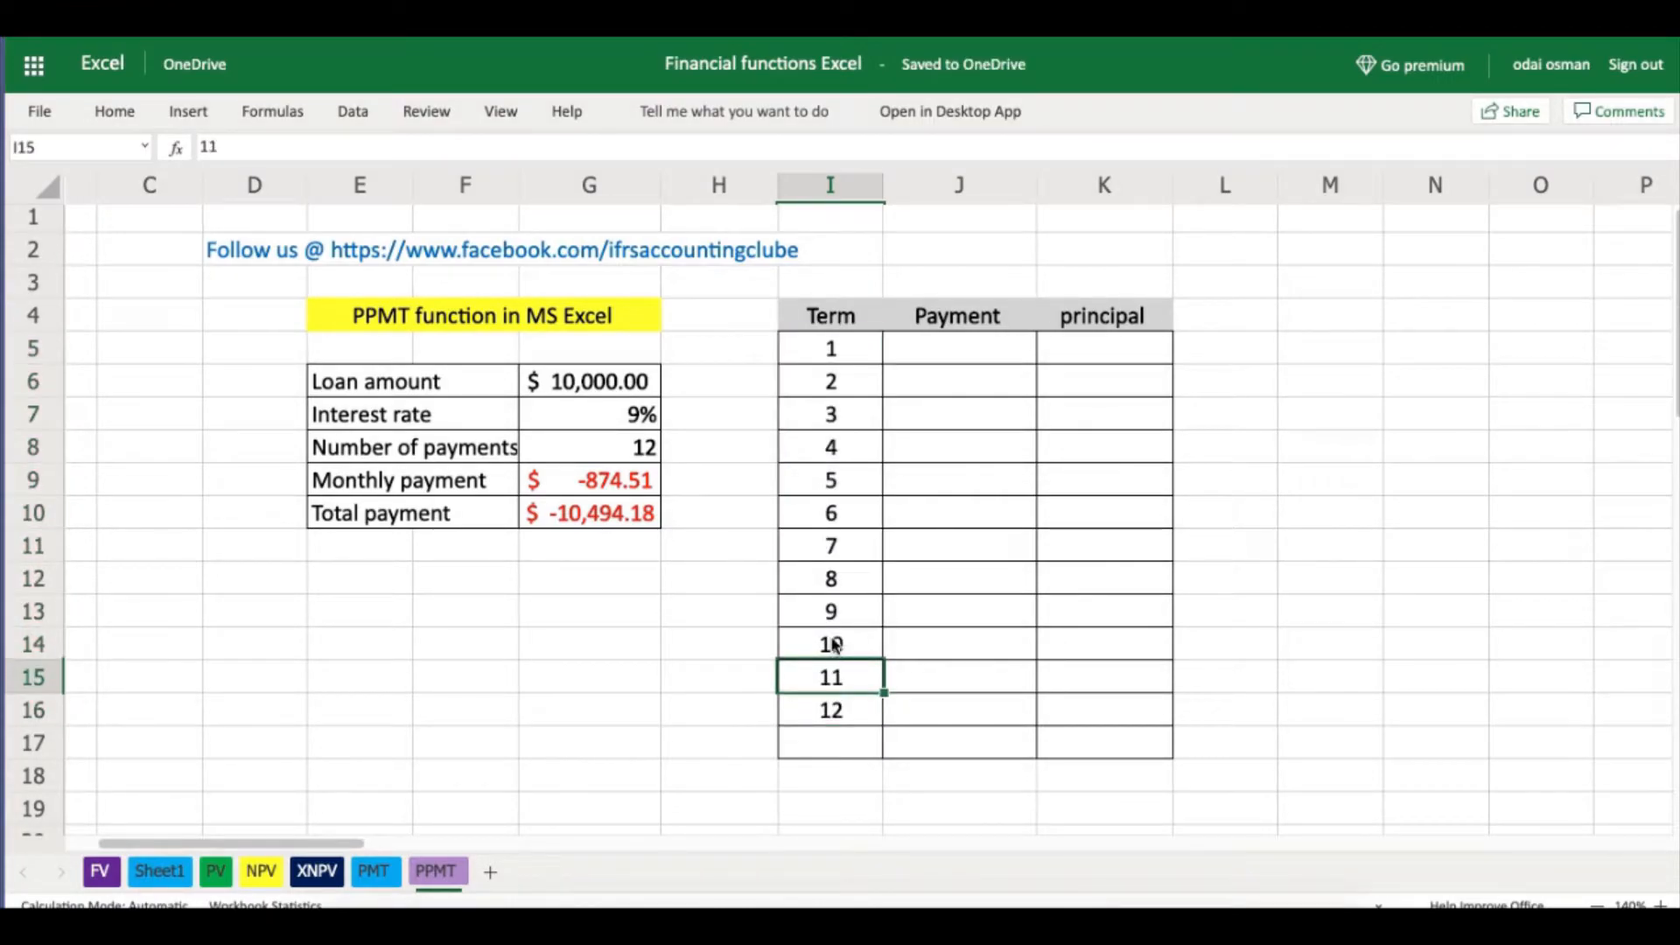
left_click(836, 717)
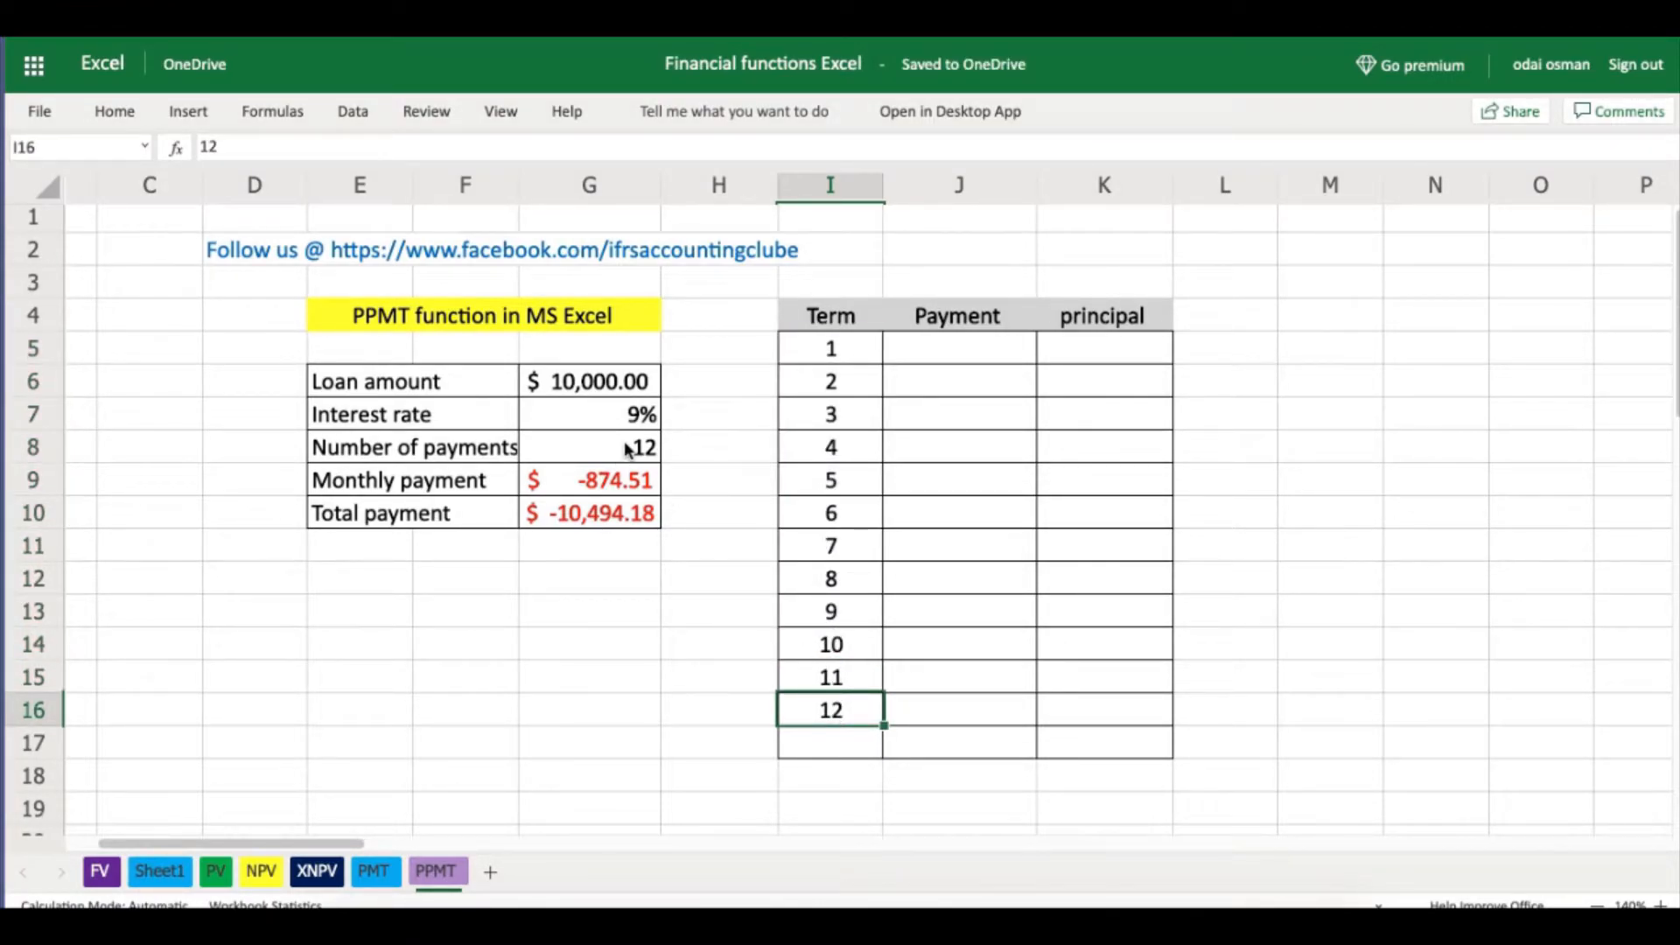
left_click(627, 450)
left_click(828, 710)
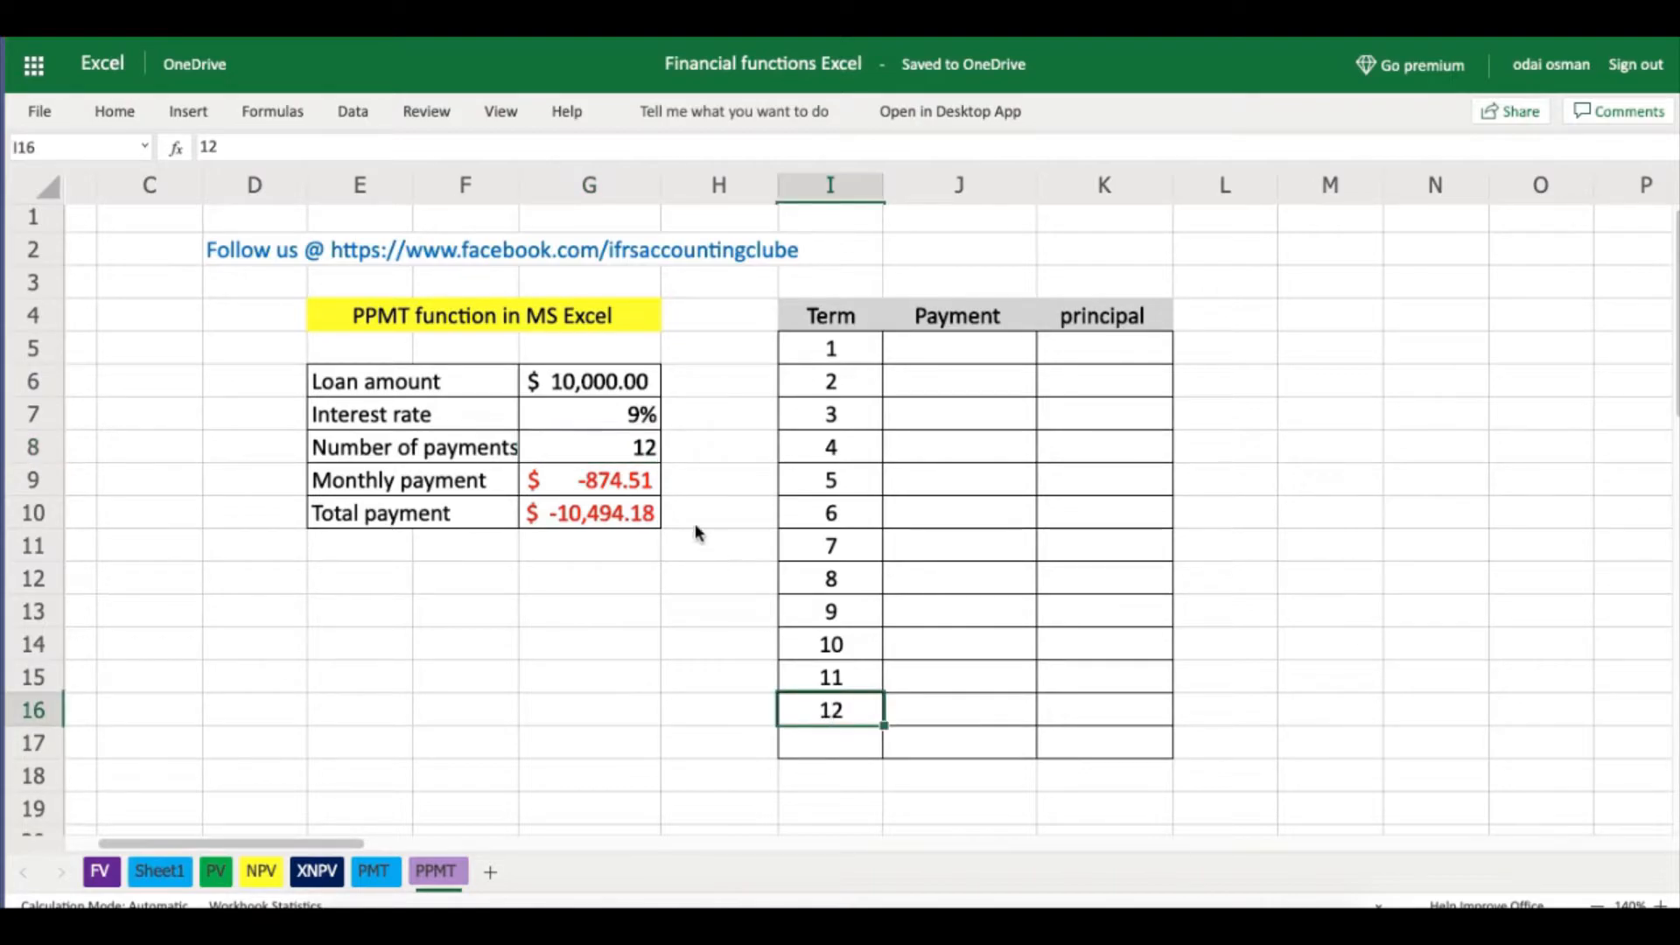
left_click(616, 448)
- Reference the monthly payment in J5 with =$G$9 and copy the formula down the Payment column to J16
left_click(983, 344)
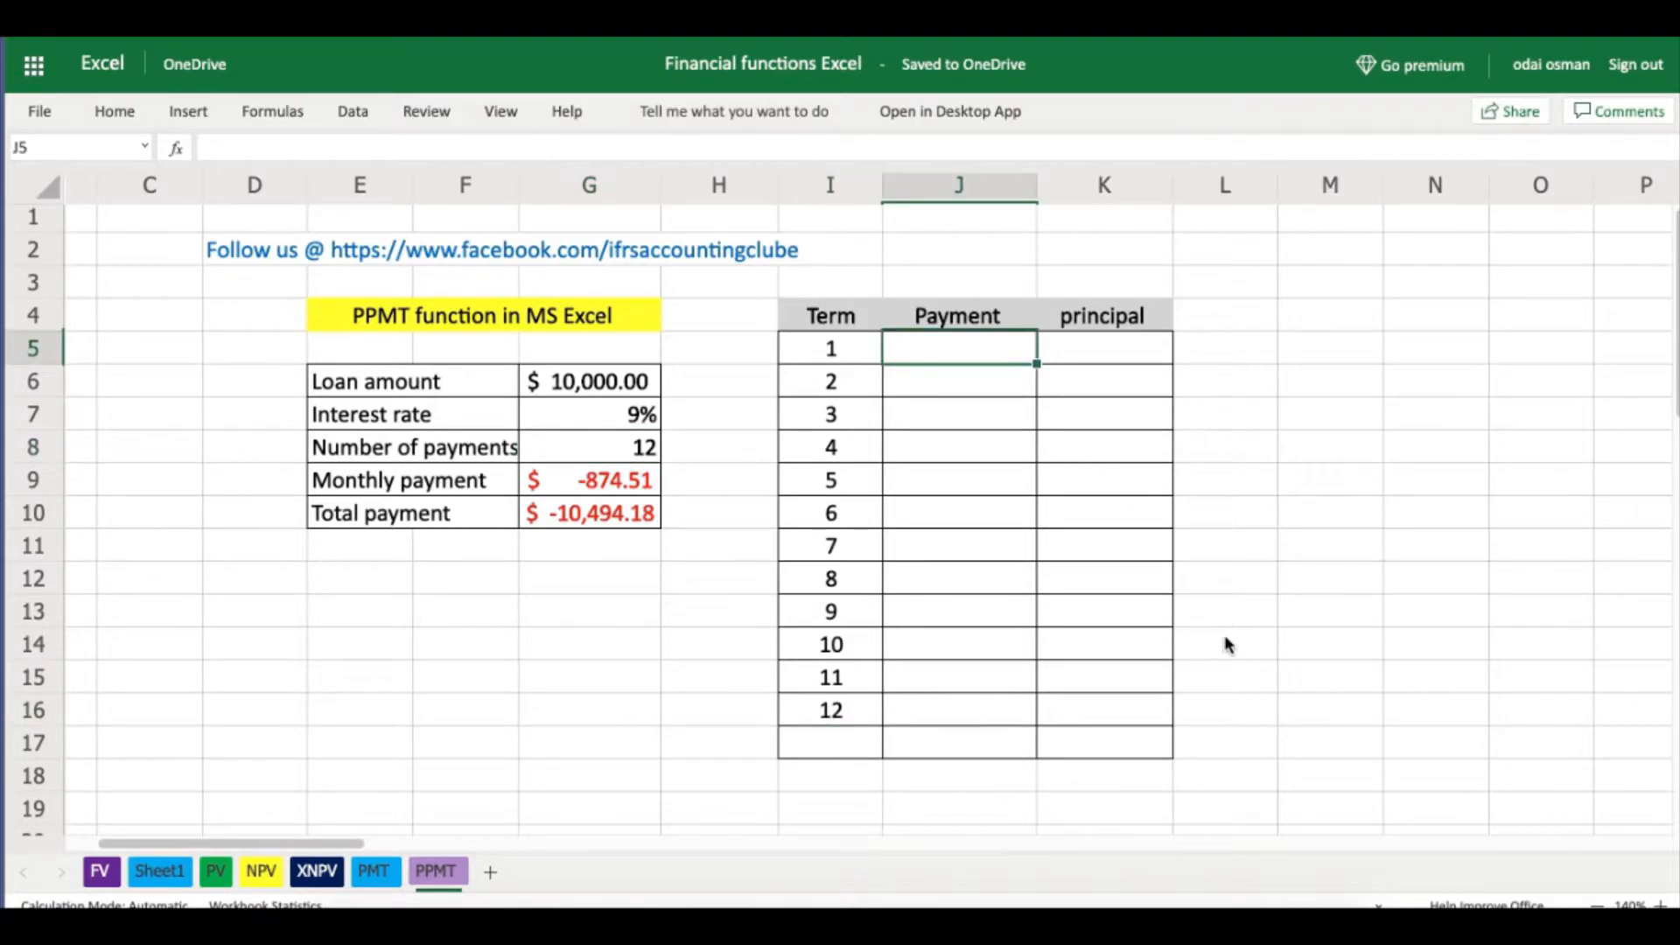
type("=$")
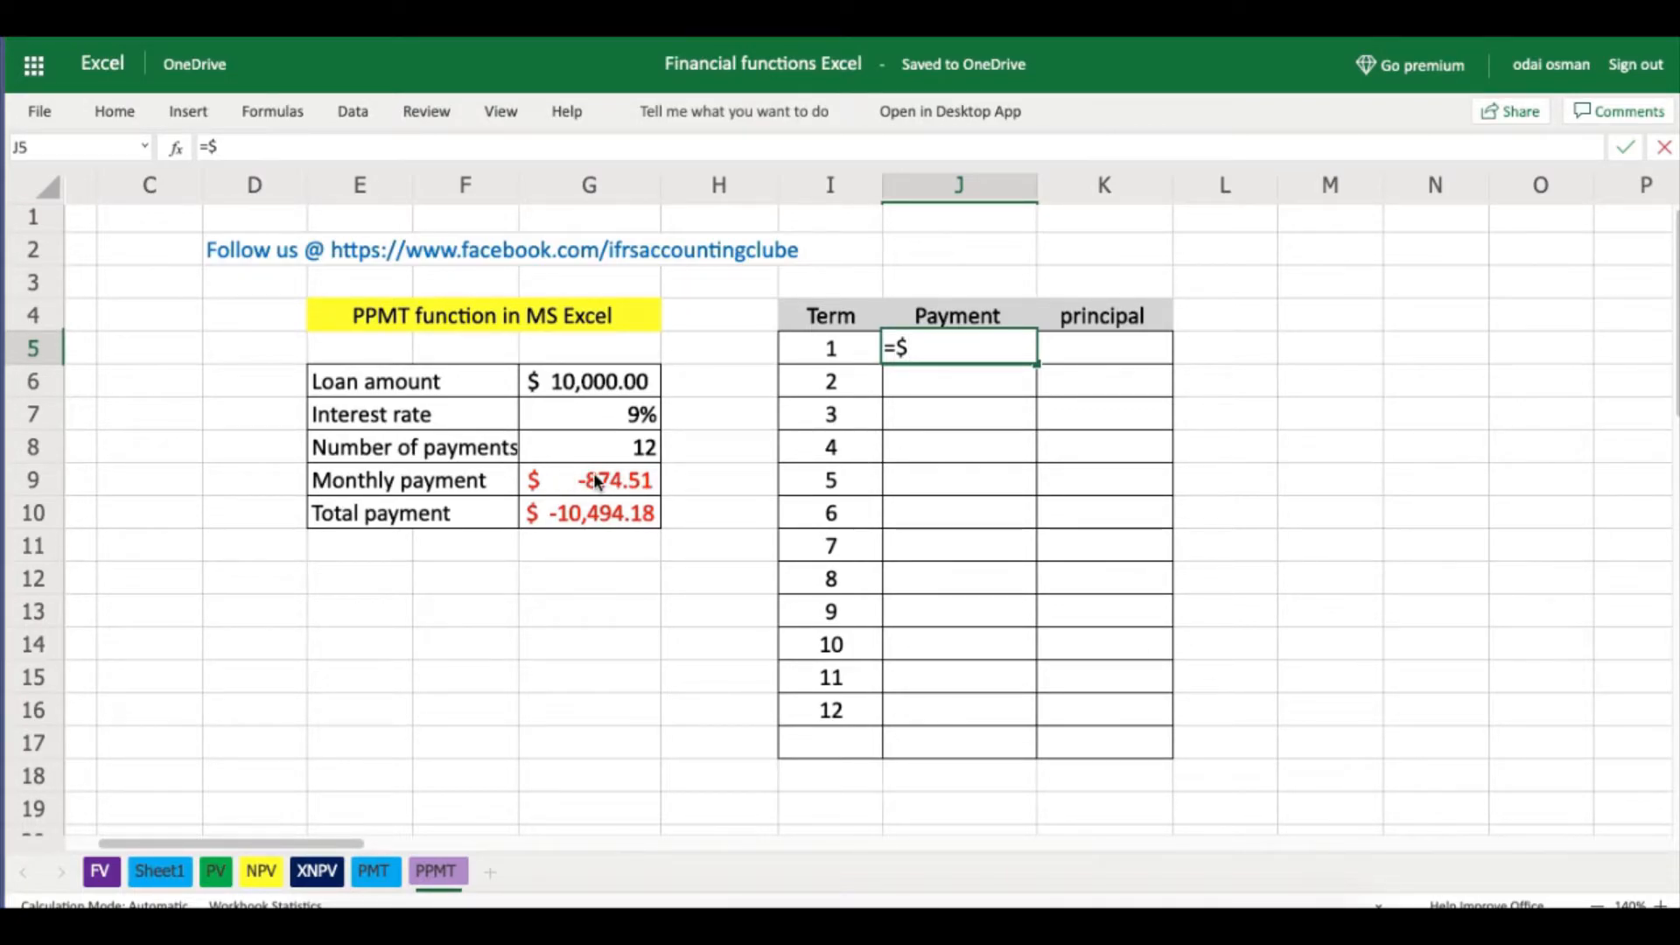
type("G$9")
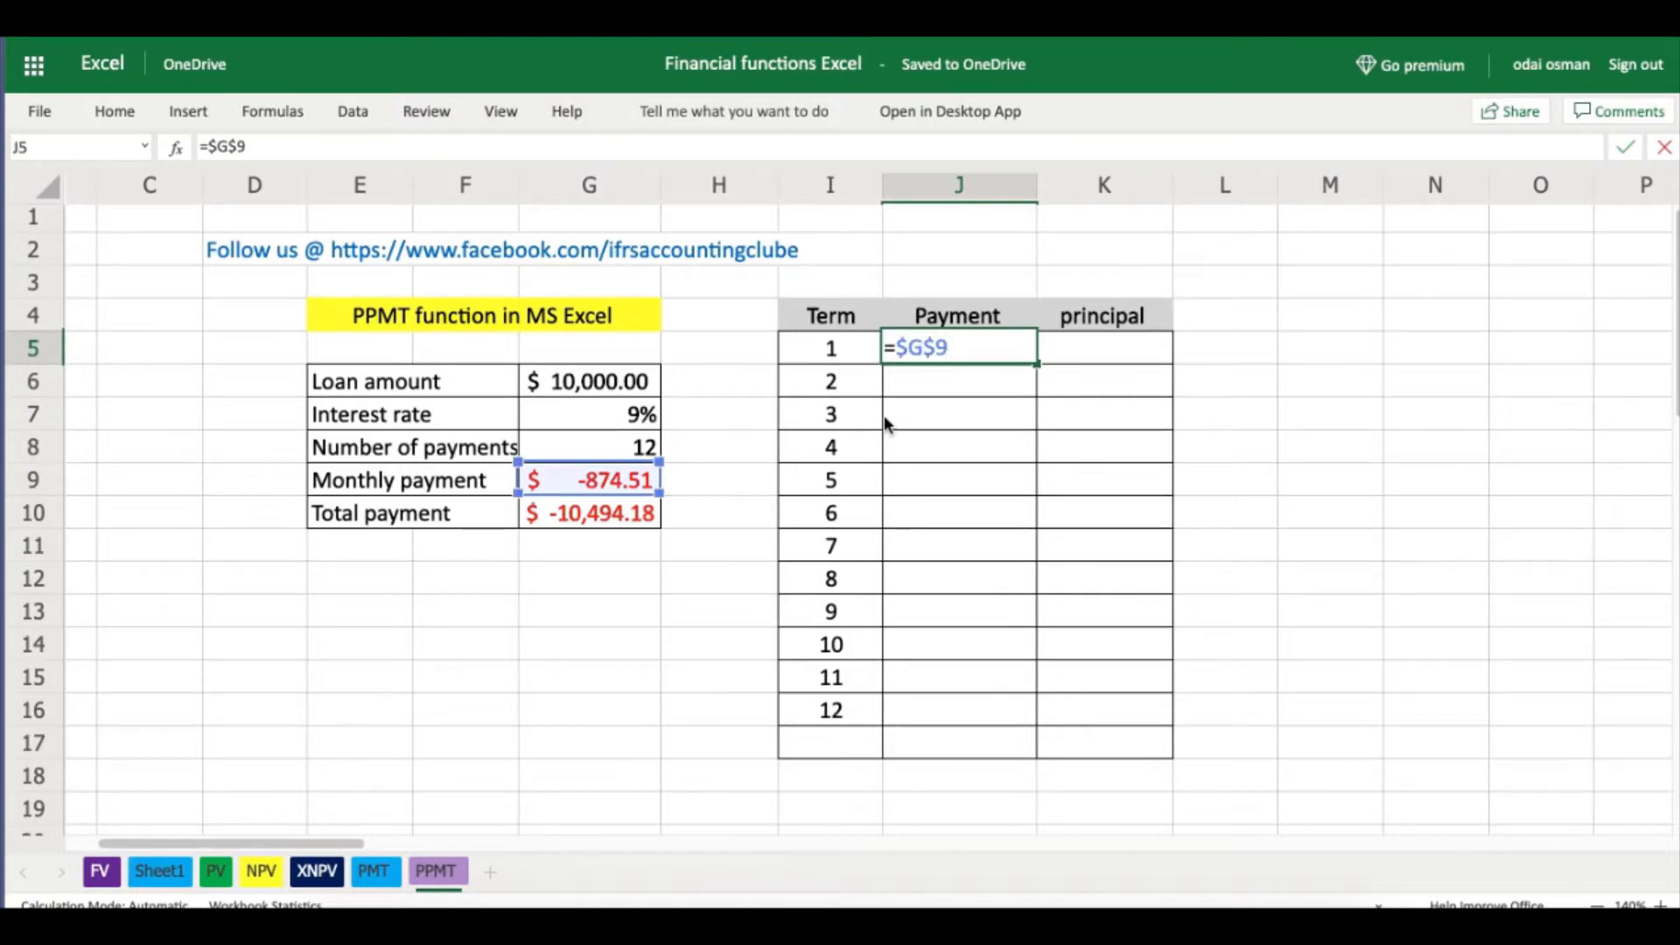
key("ctrl+Return")
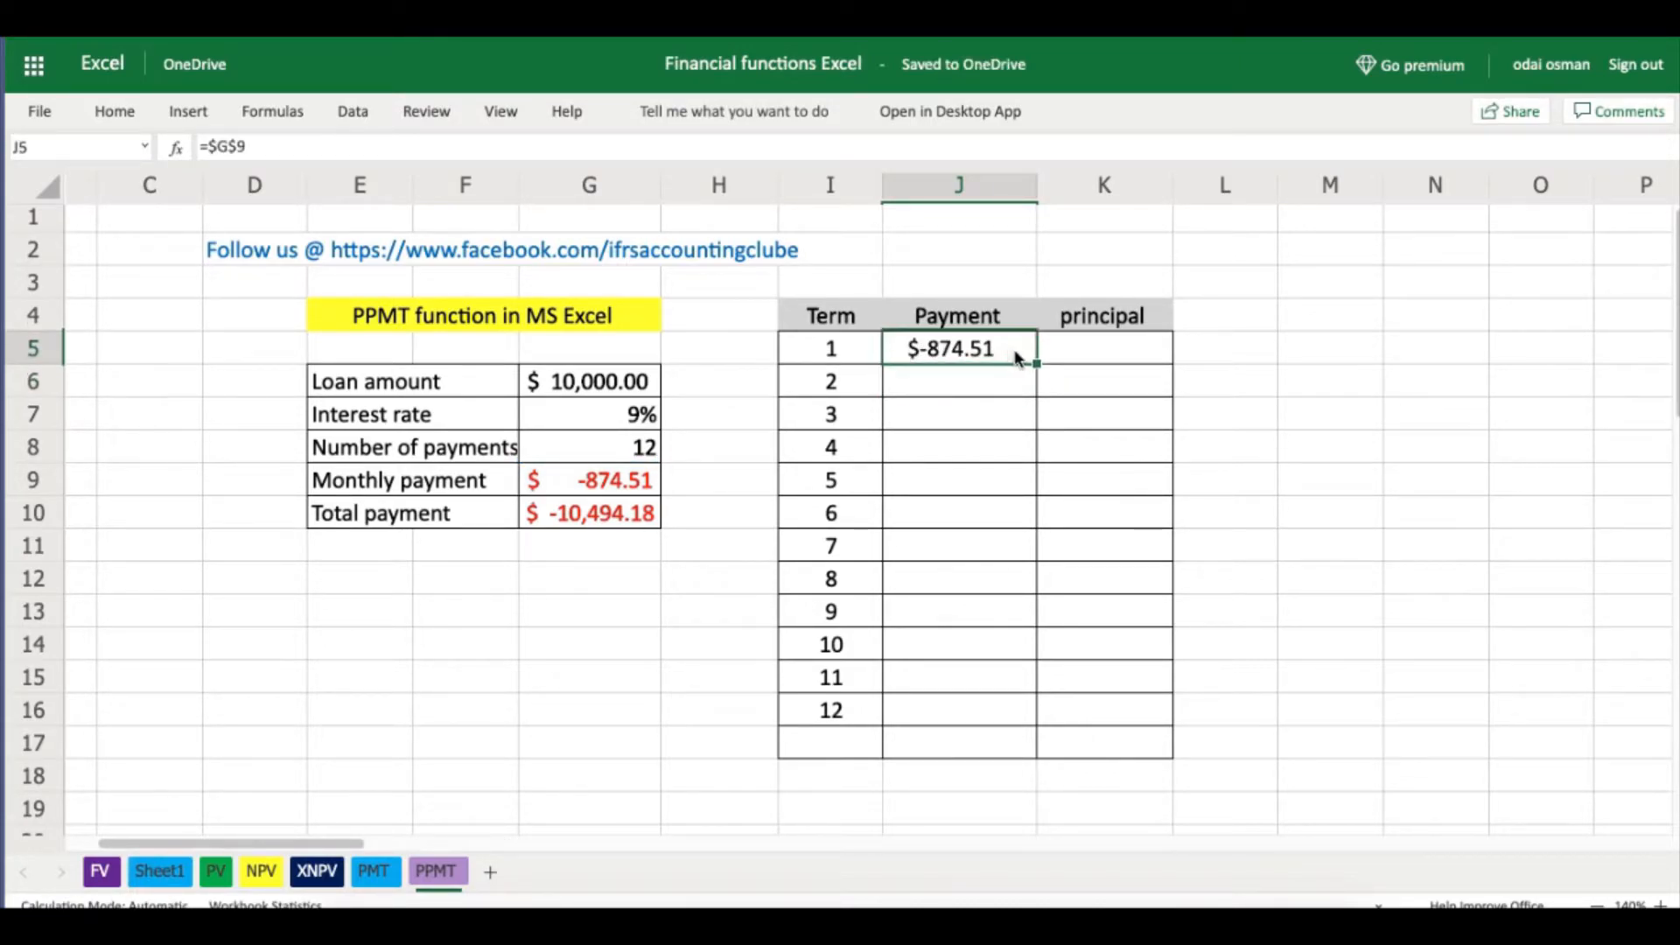
left_click_drag(1036, 365, 1011, 709)
left_click(984, 648)
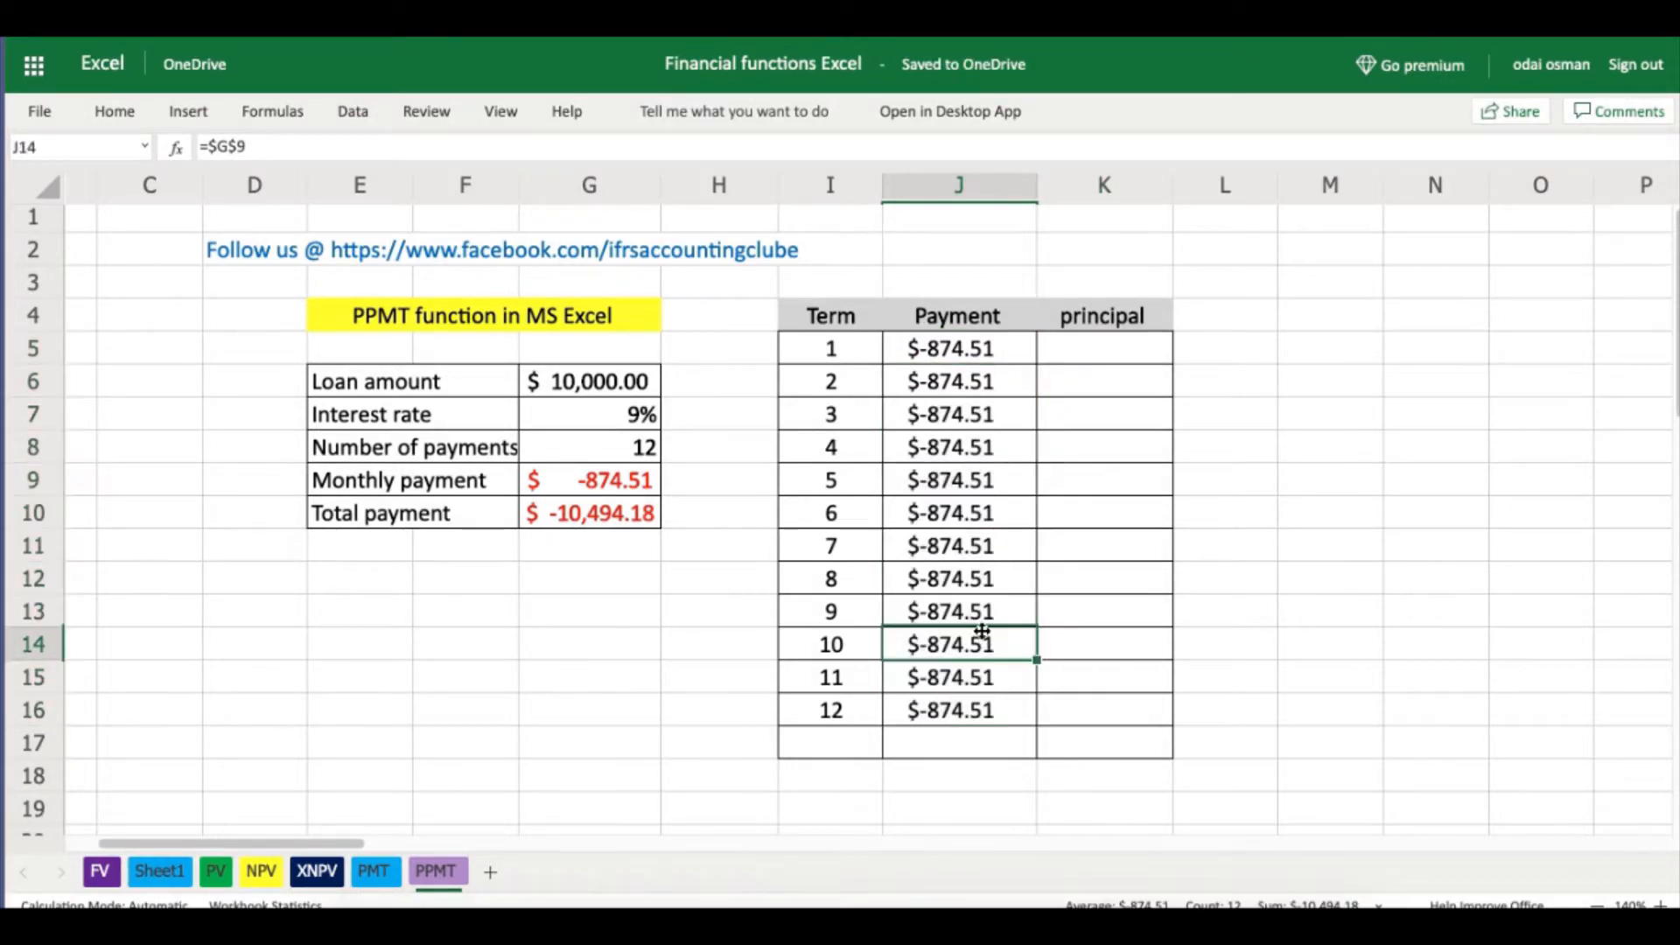
left_click(981, 478)
left_click(977, 409)
left_click(975, 374)
left_click(986, 582)
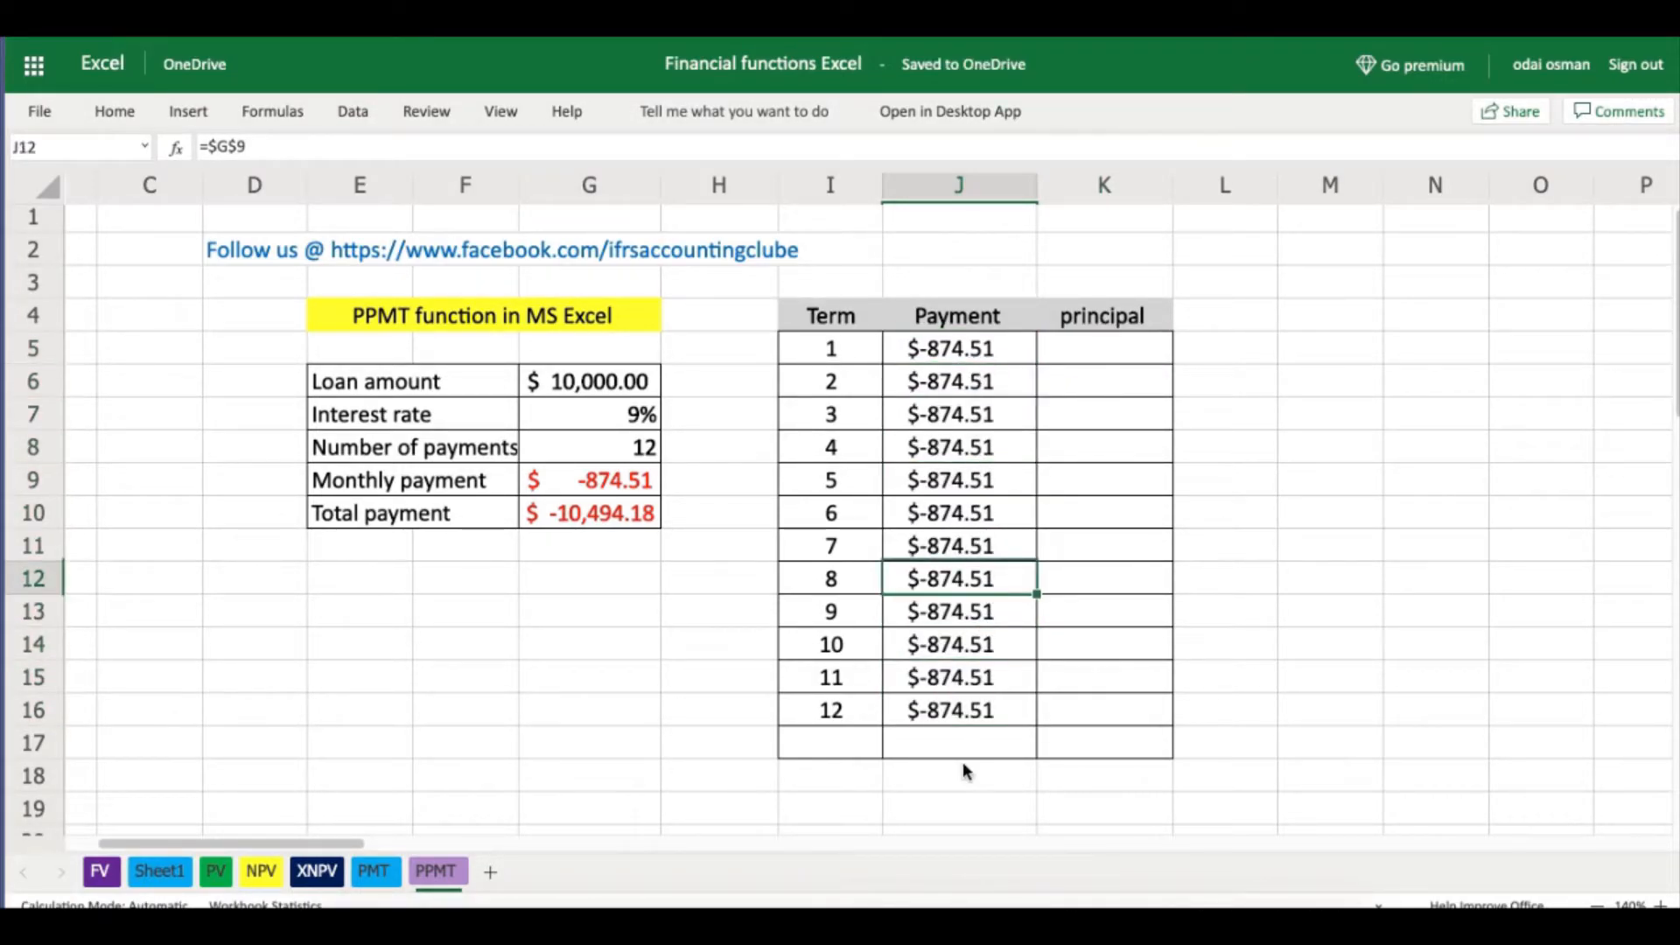
- Total the Payment column in J17 with =SUM(J5:J16)
left_click(942, 739)
type("=")
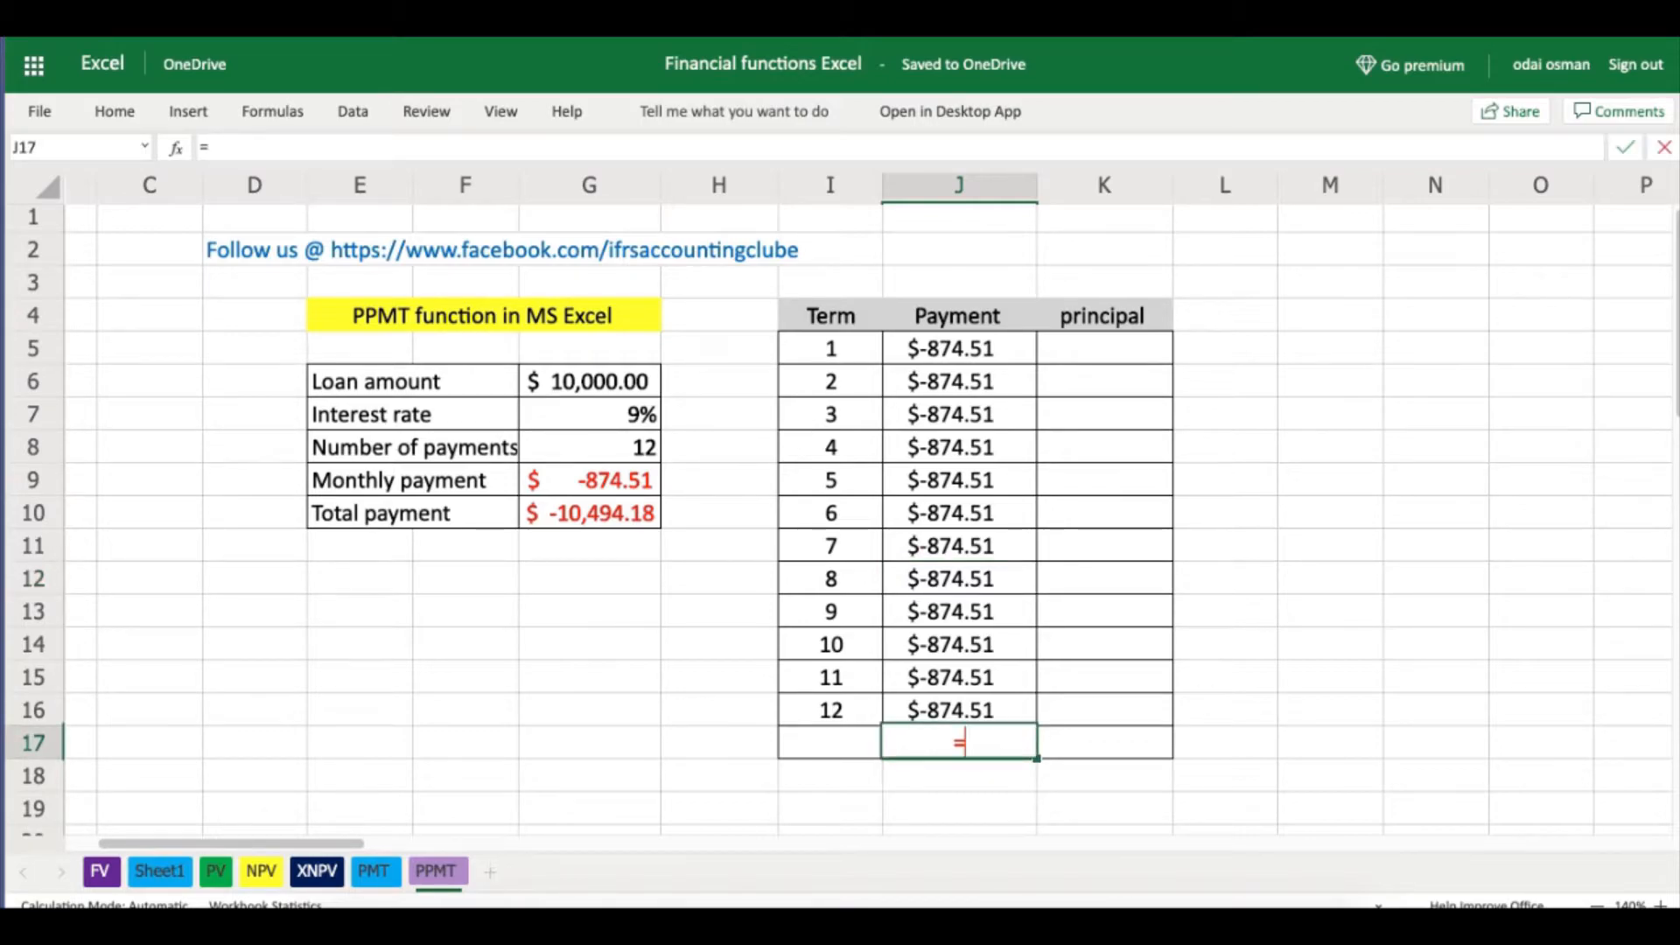
type("su")
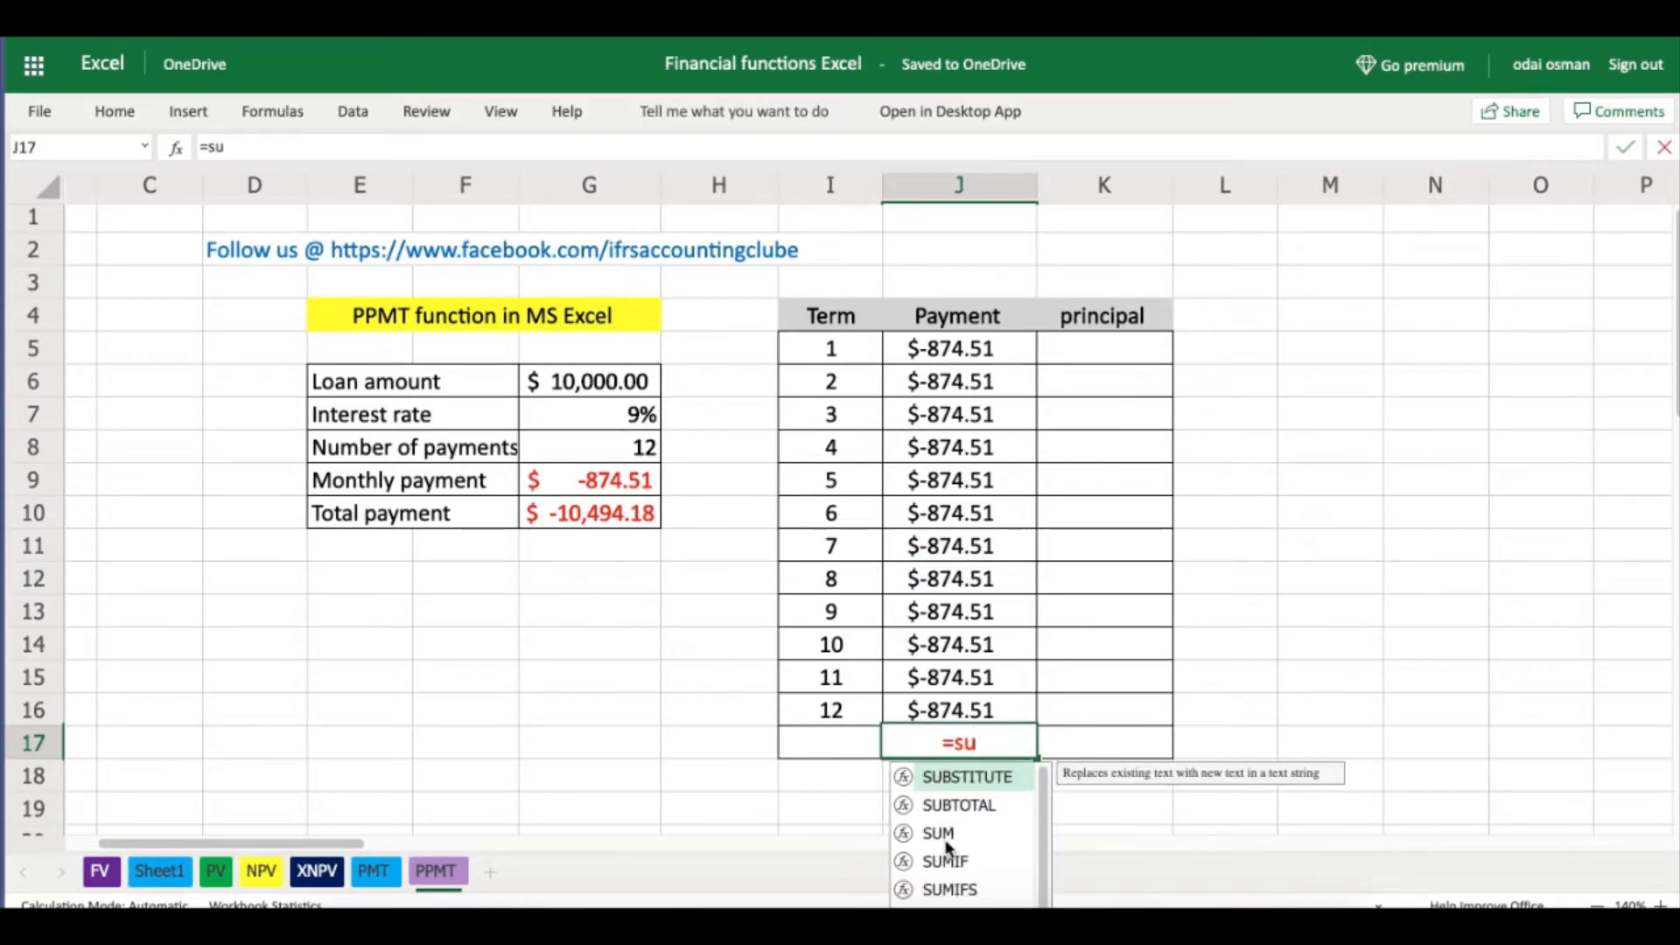
double_click(943, 833)
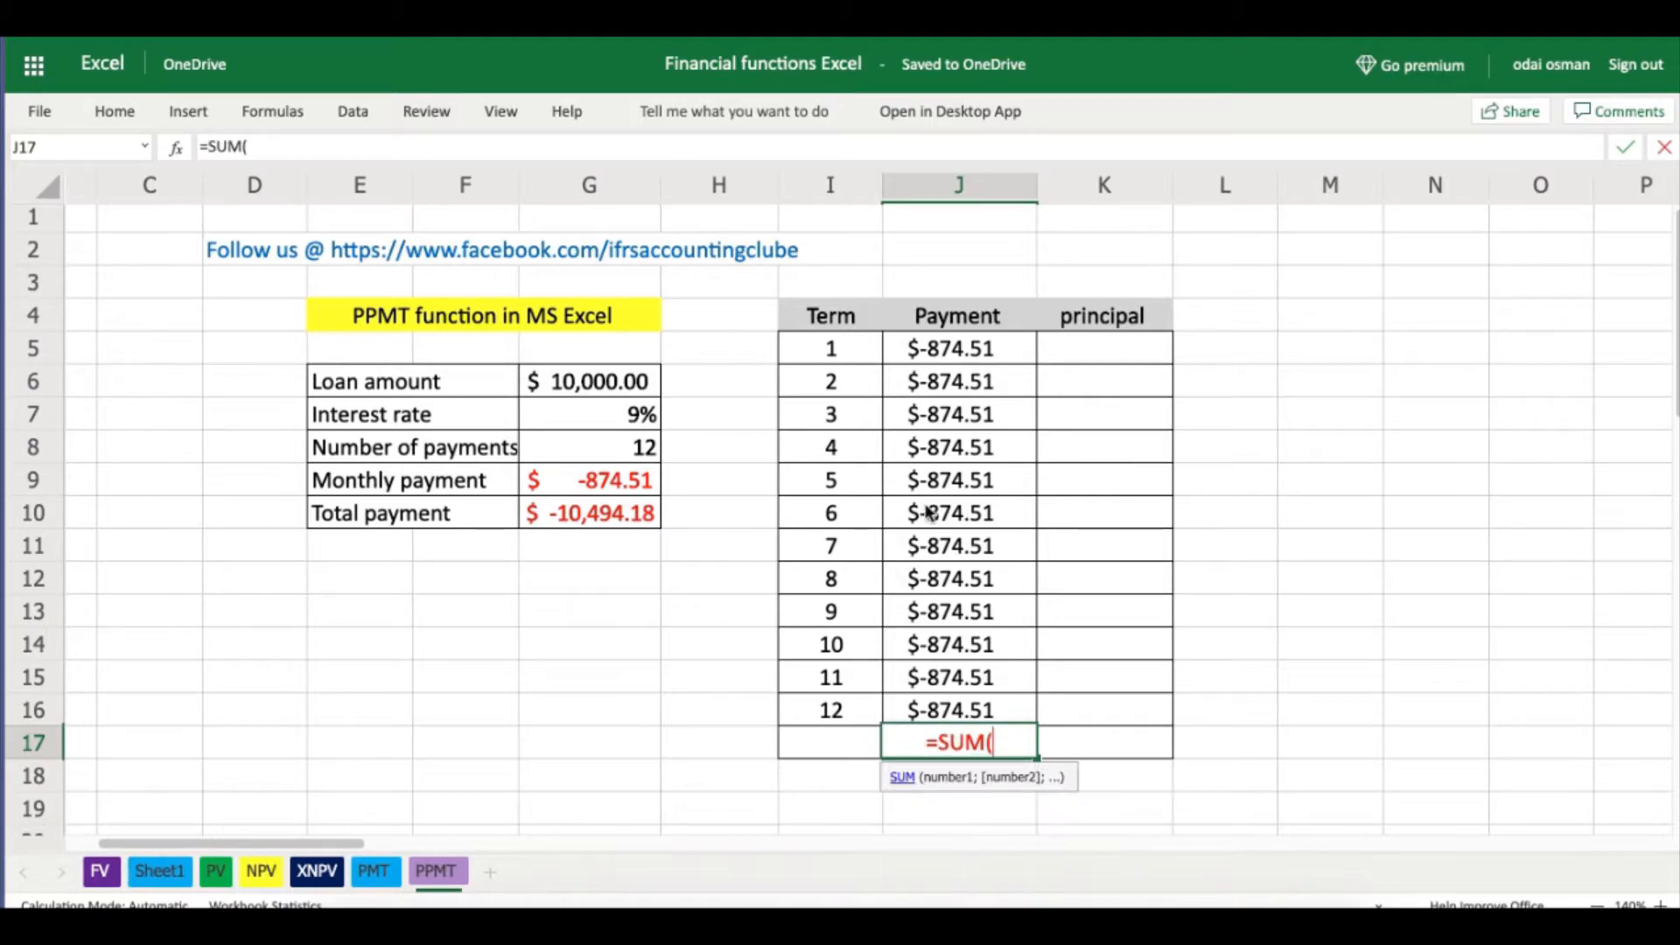
left_click_drag(941, 352, 939, 728)
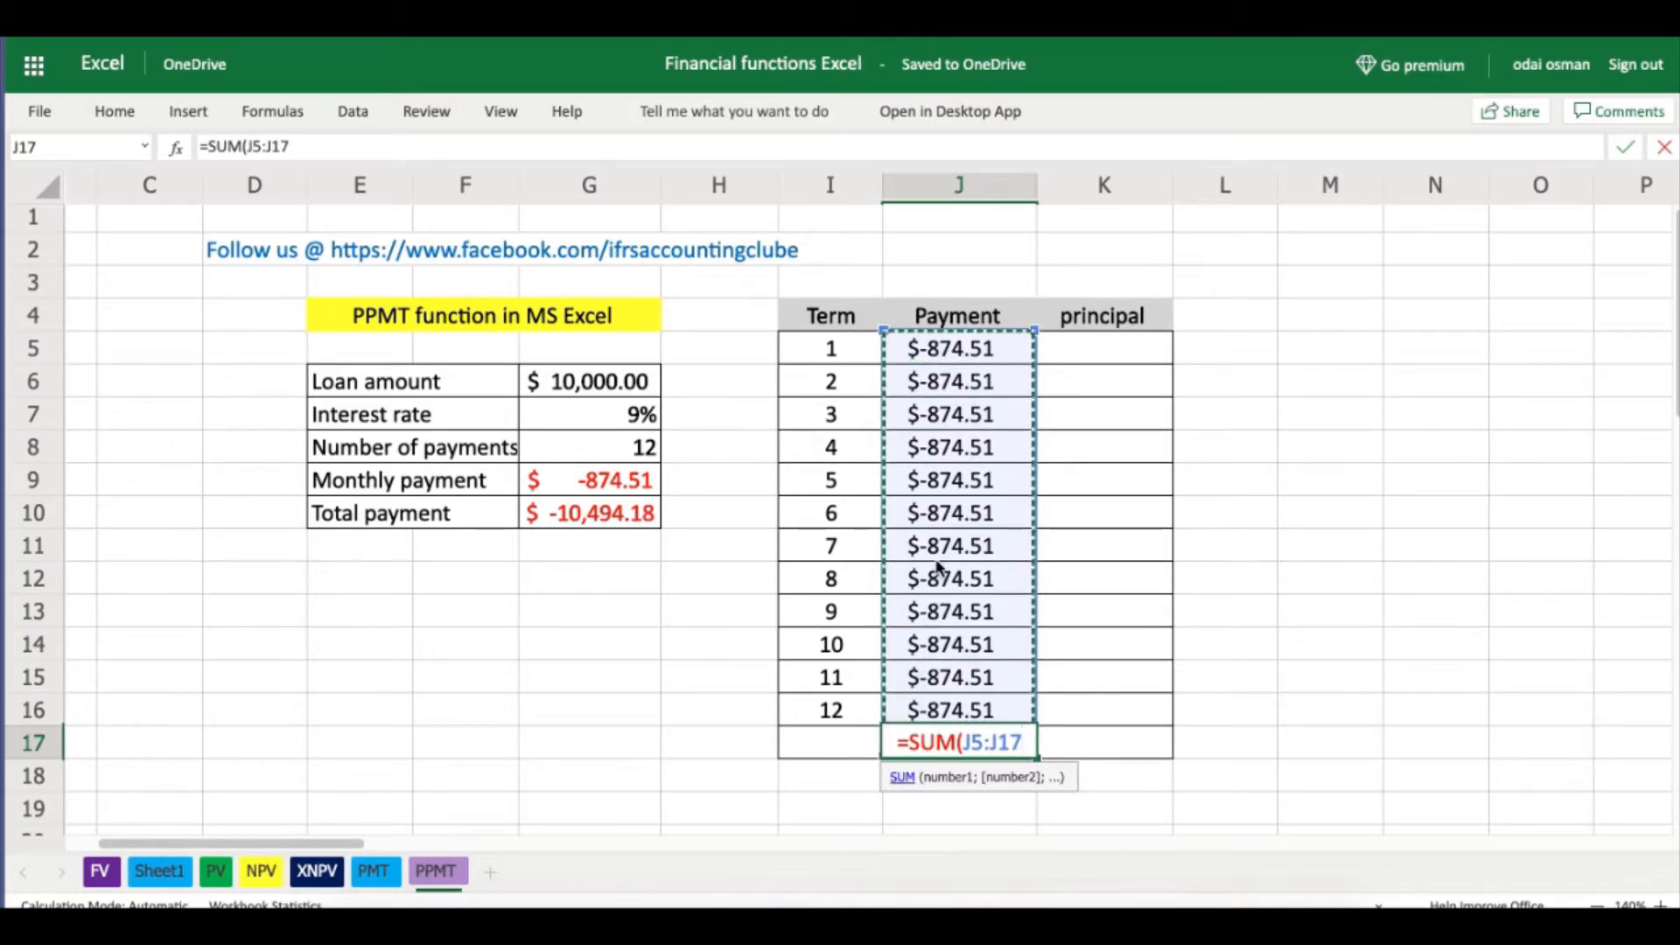
left_click_drag(950, 343, 952, 710)
key("Return")
- Compare the Payment column total in J17 with the total payment in G10
left_click(1190, 775)
left_click(982, 751)
left_click(1011, 817)
left_click(968, 751)
left_click(605, 532)
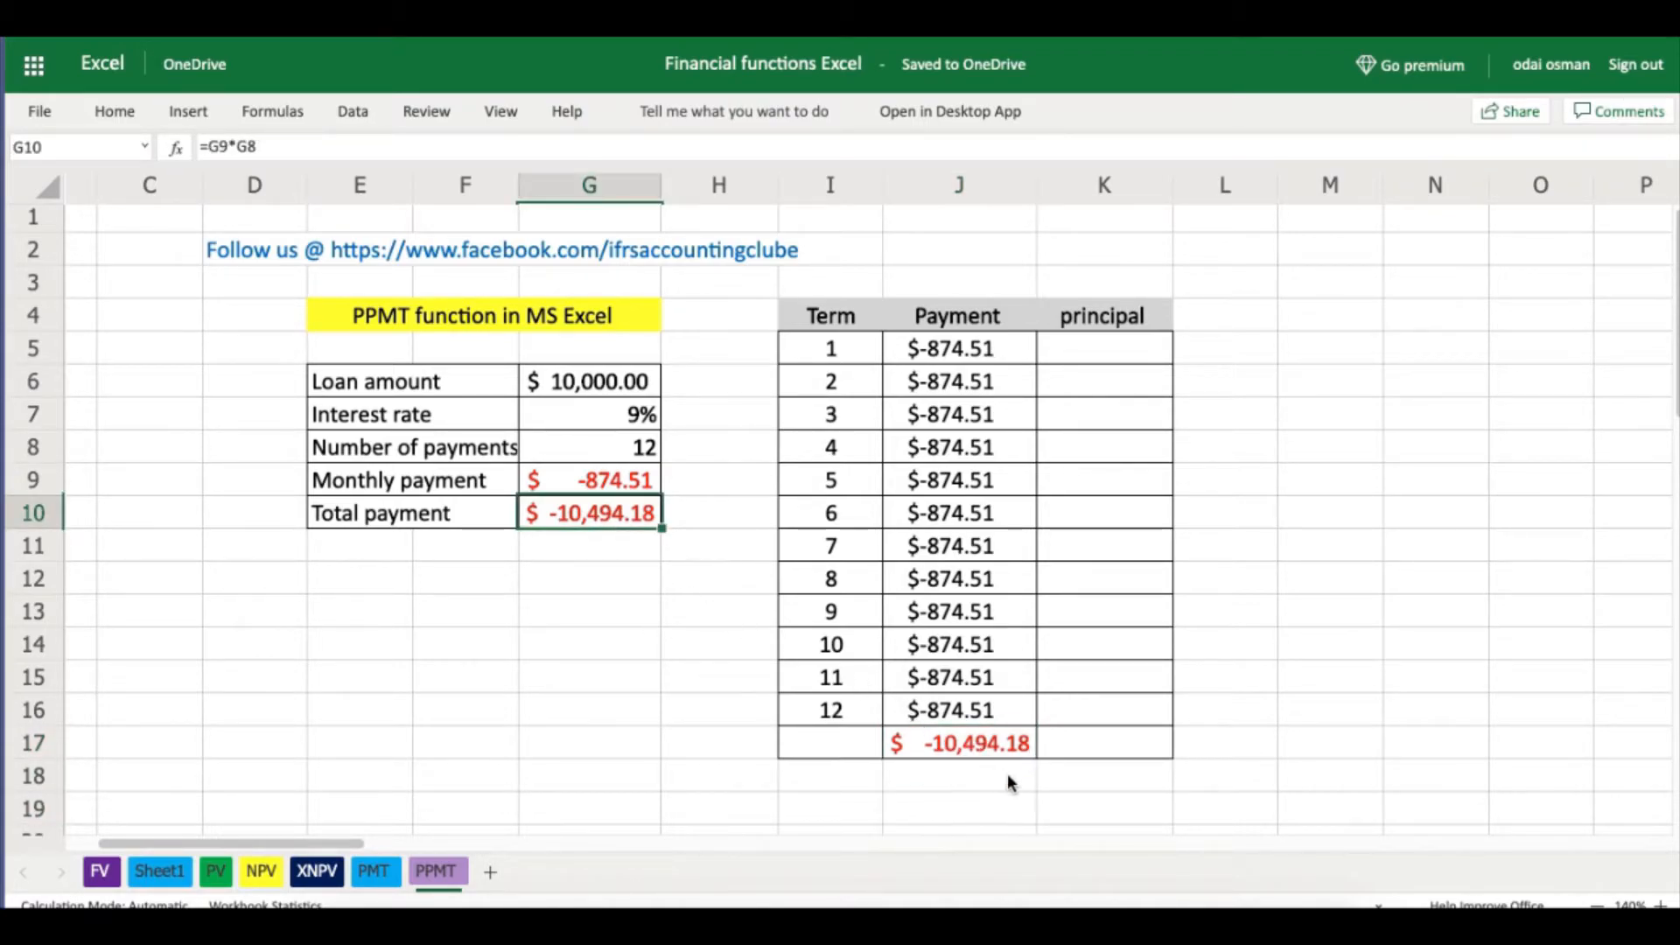
left_click(997, 753)
left_click(573, 507)
left_click(984, 750)
left_click(644, 523)
- Calculate the first term's principal payment in K5 with =PPMT($G$7;I5;$G$8;$G$6;0;0)
left_click(1071, 360)
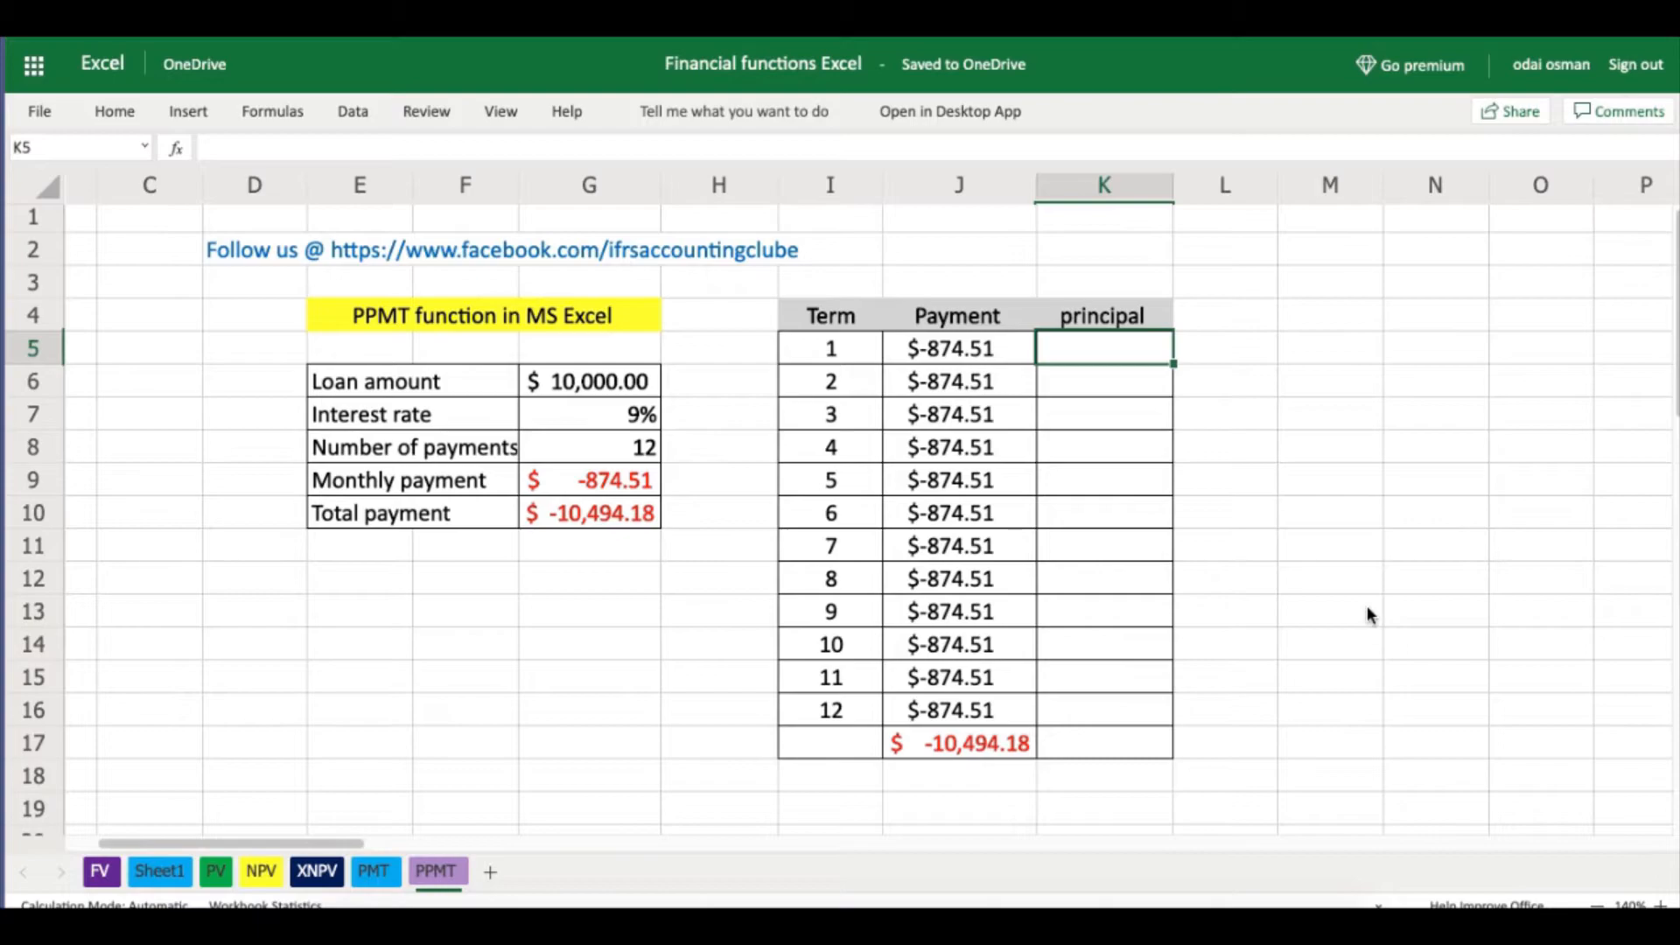
type("=")
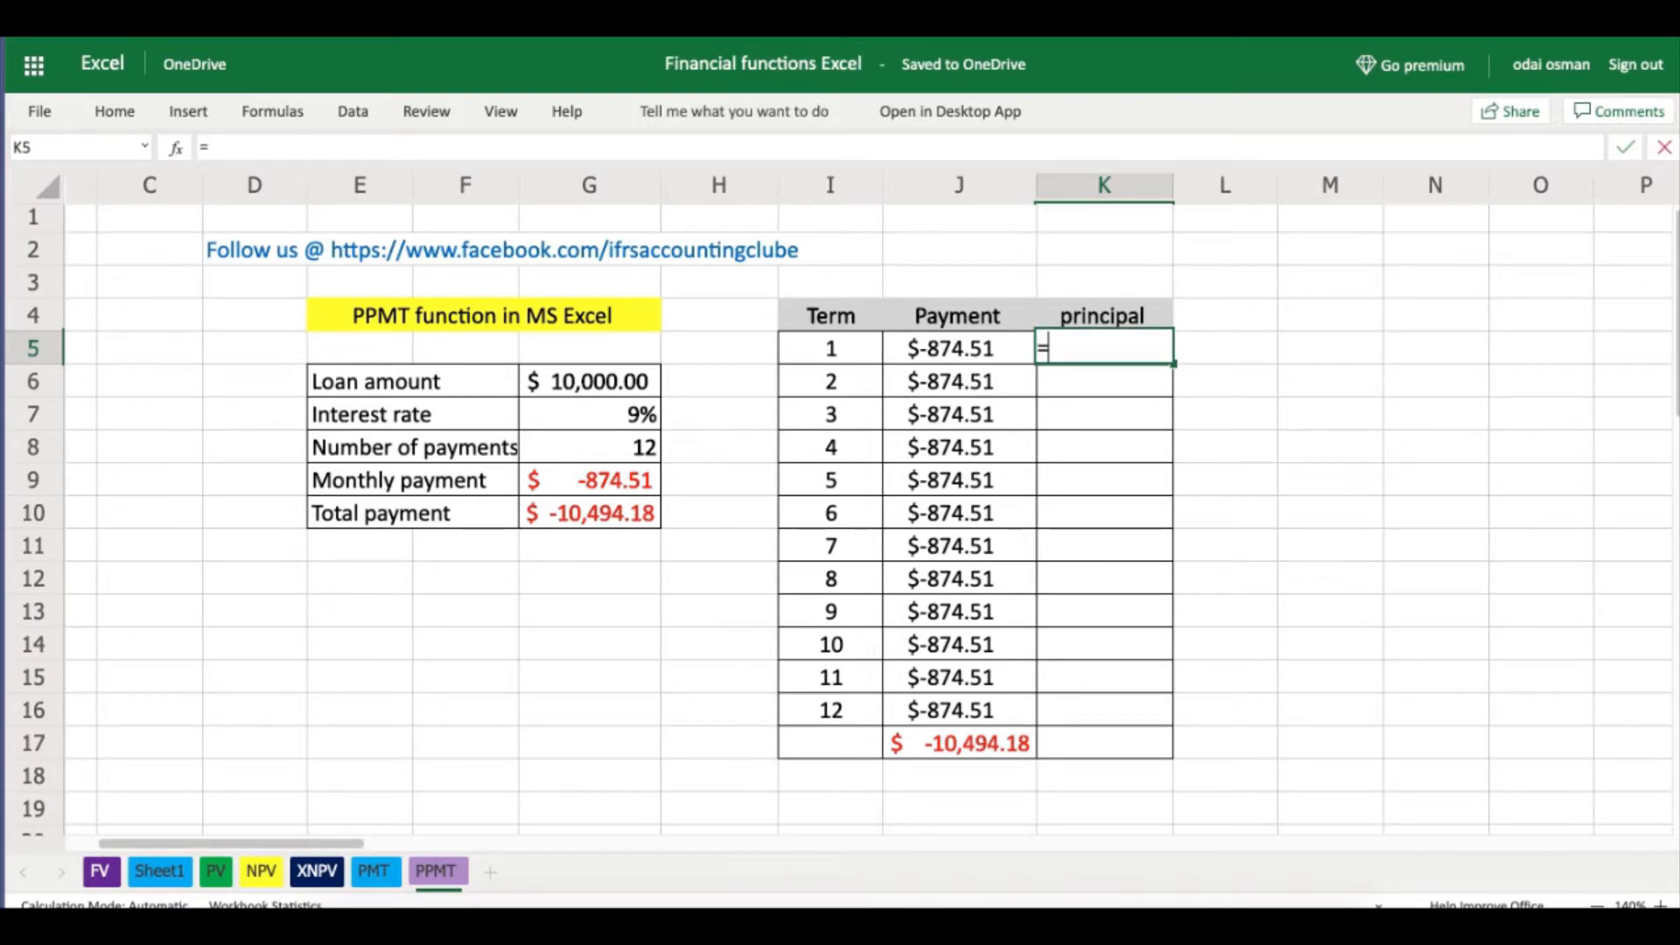
type("pp")
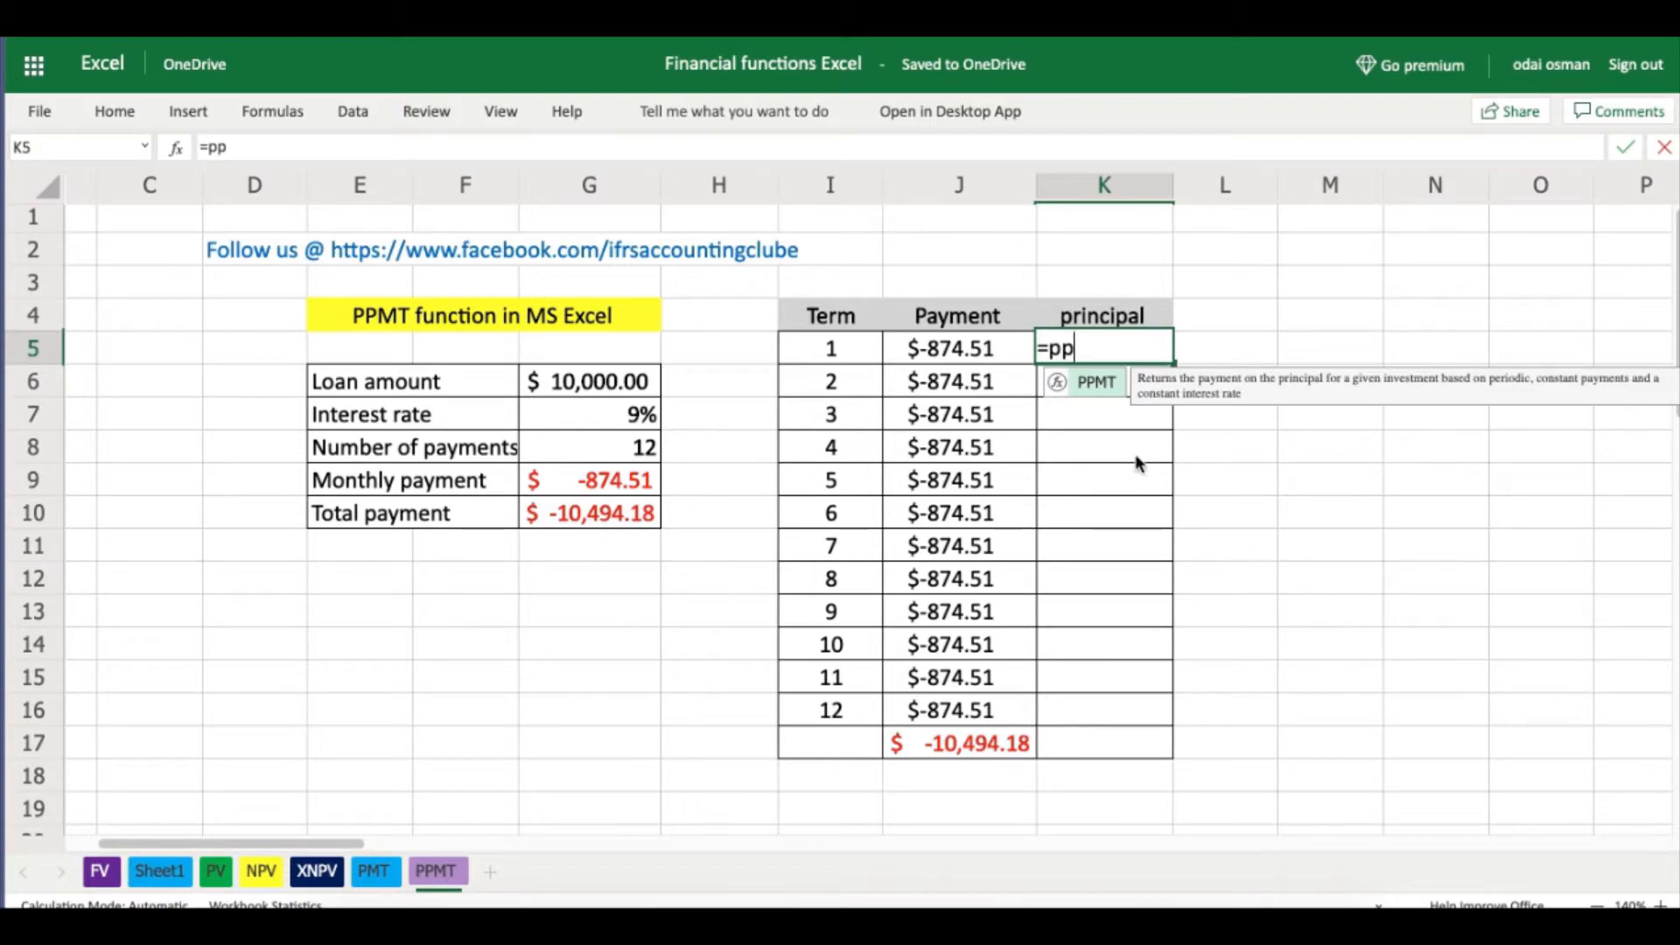
double_click(1097, 383)
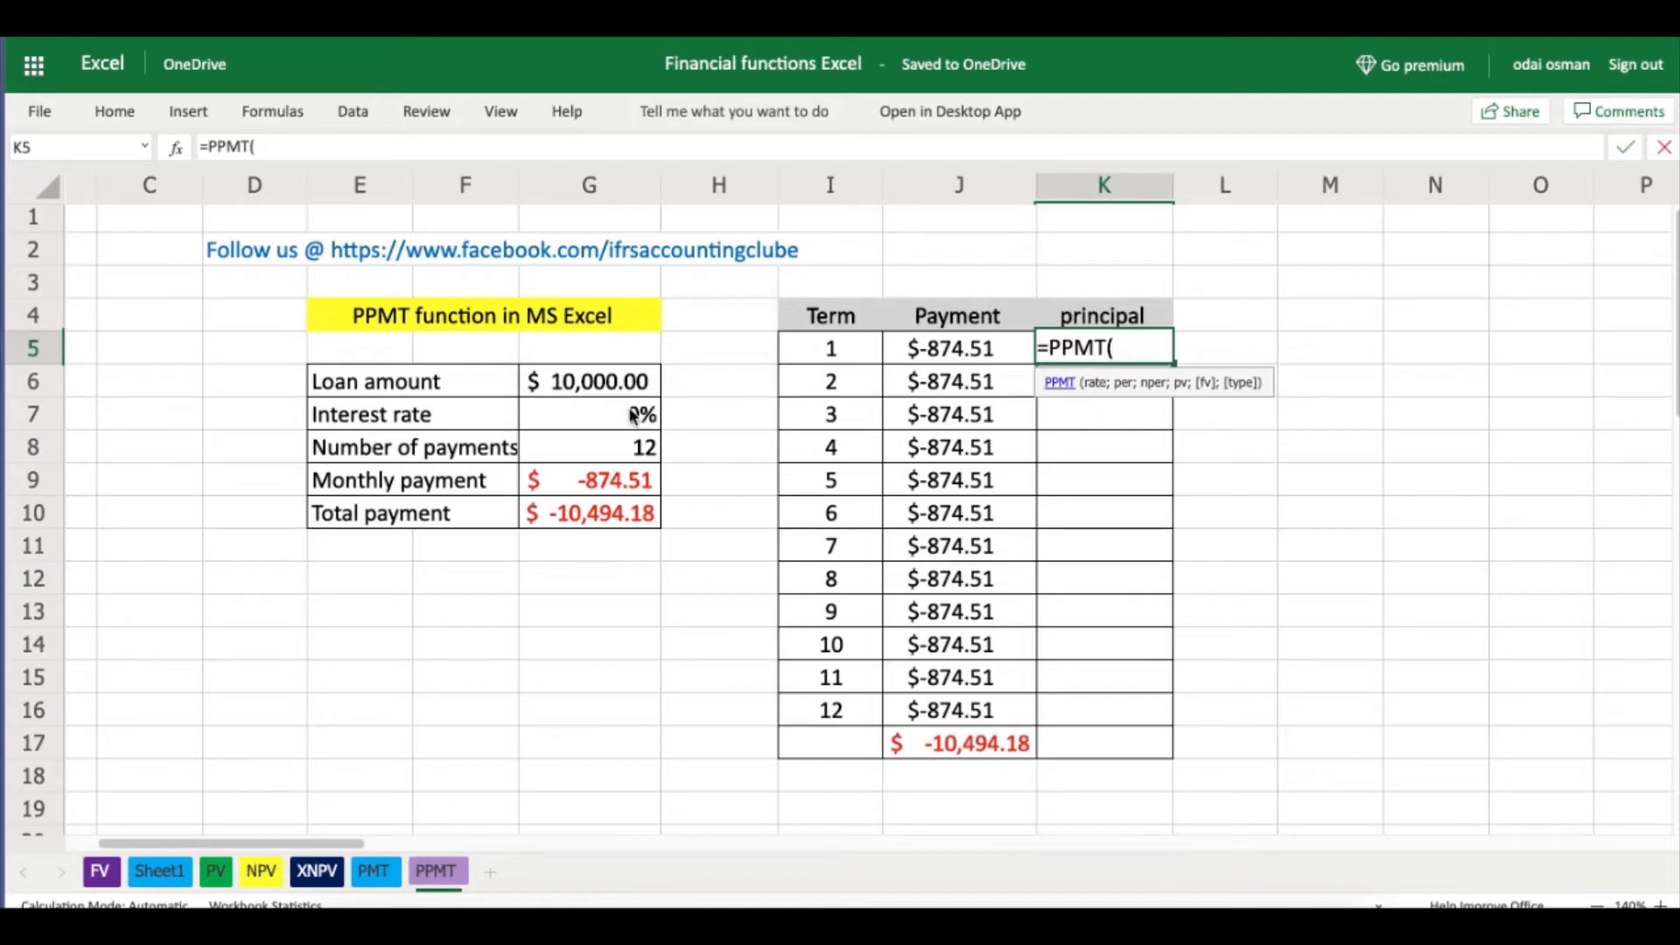
type("$G$")
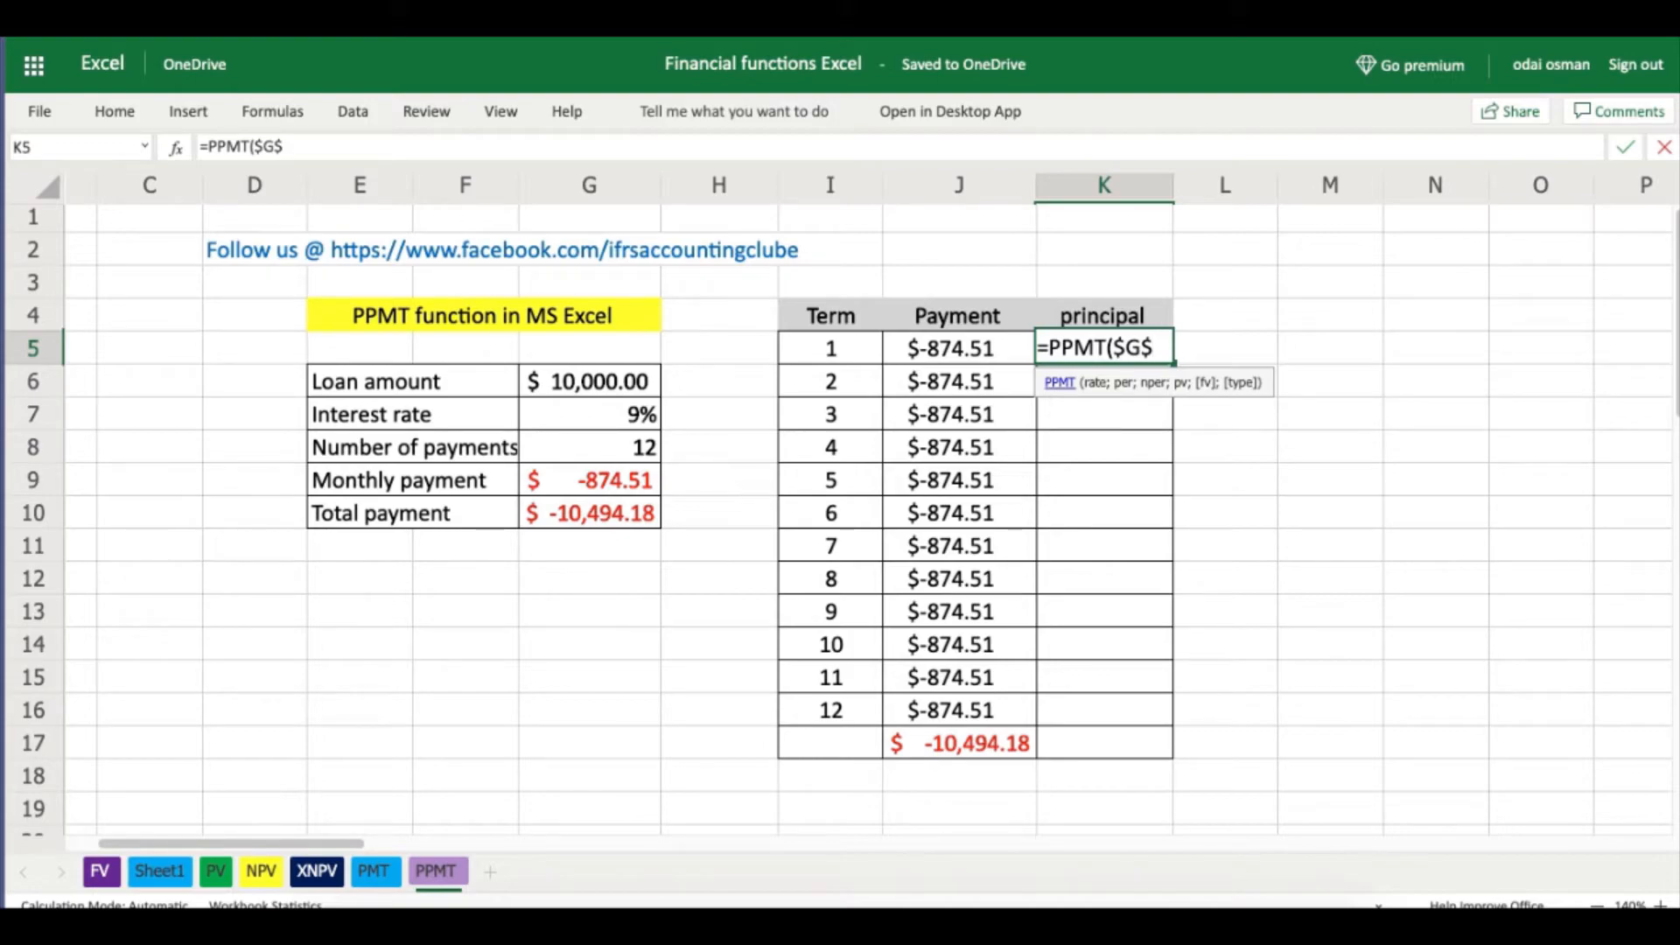
type("6")
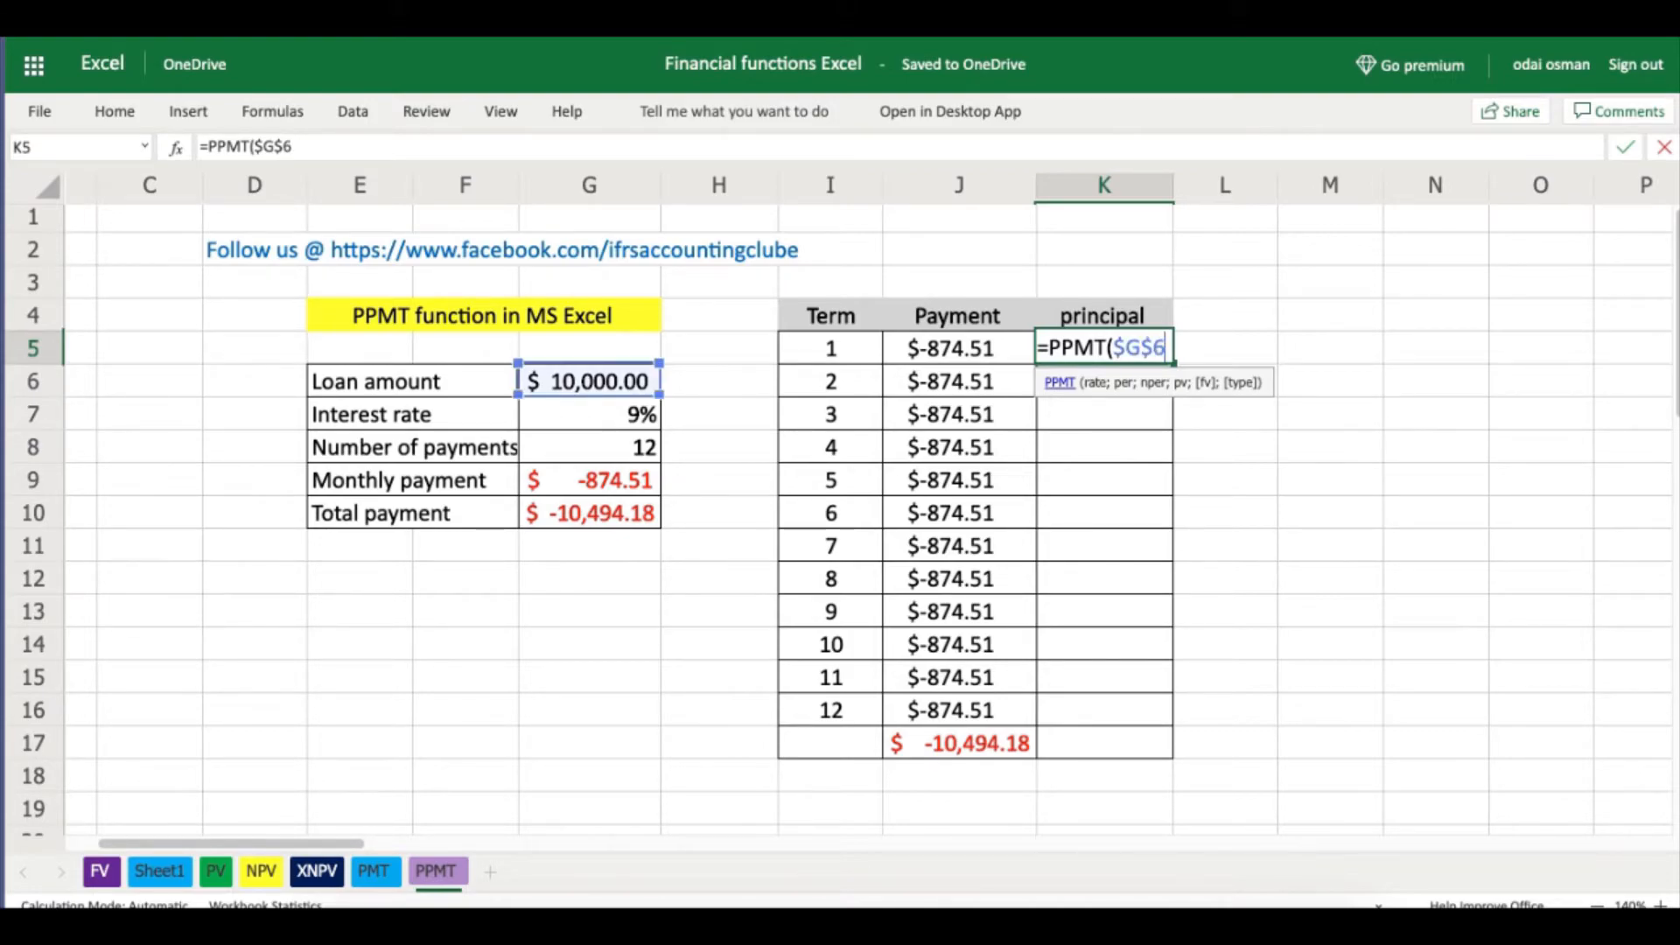
key("BackSpace")
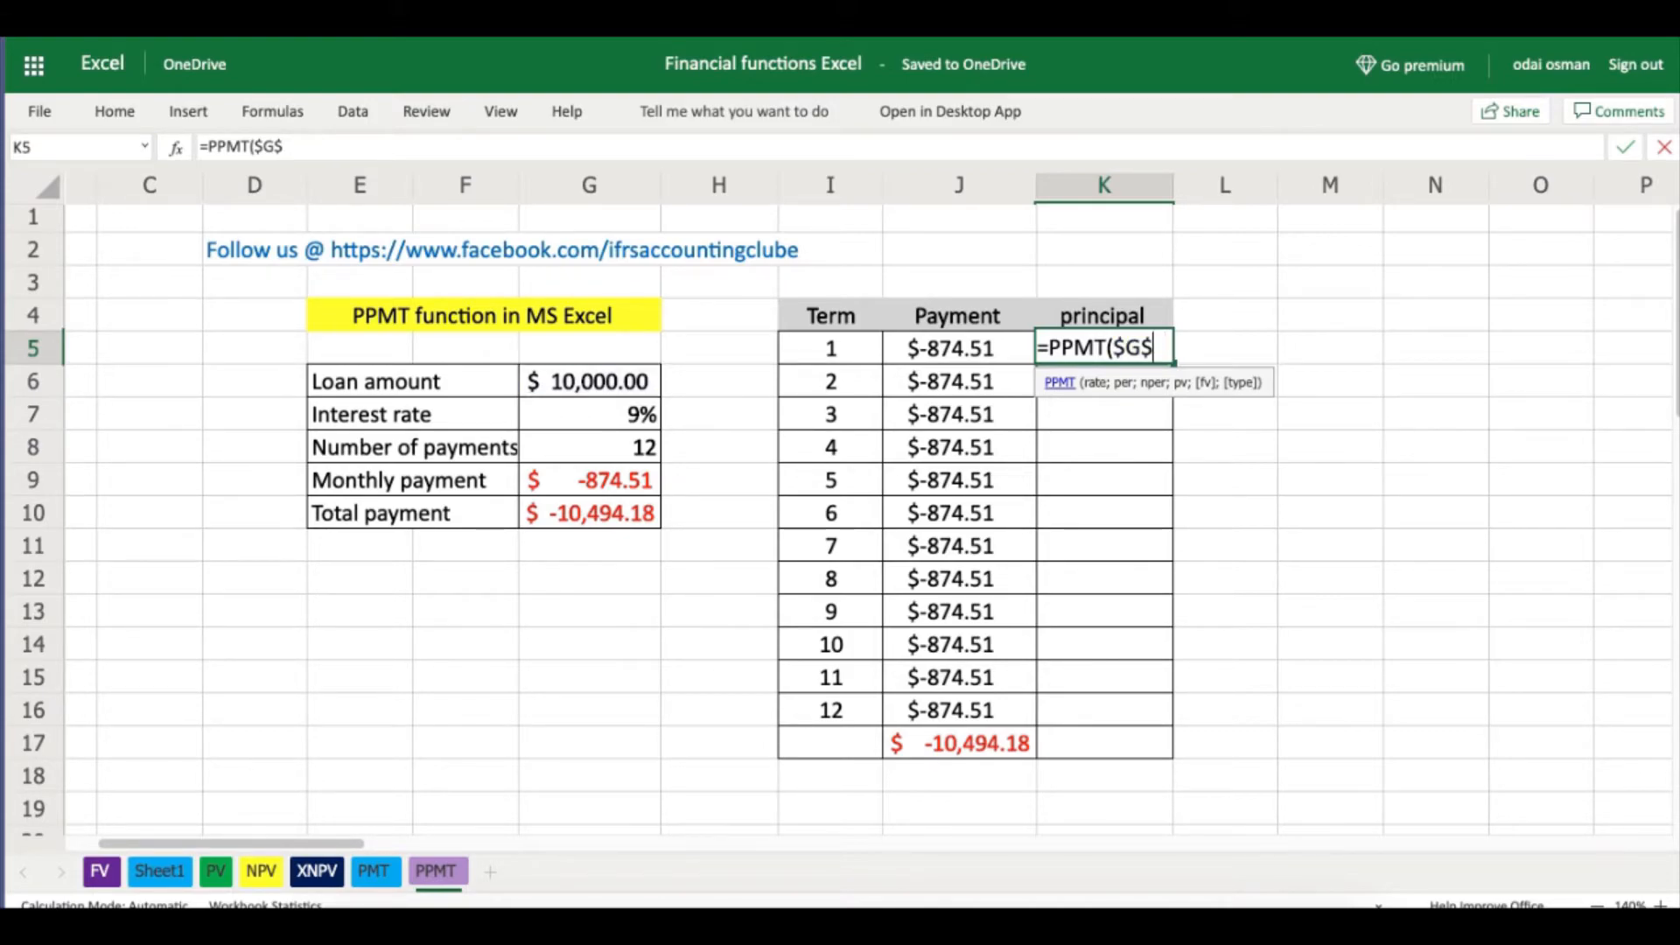
type("7")
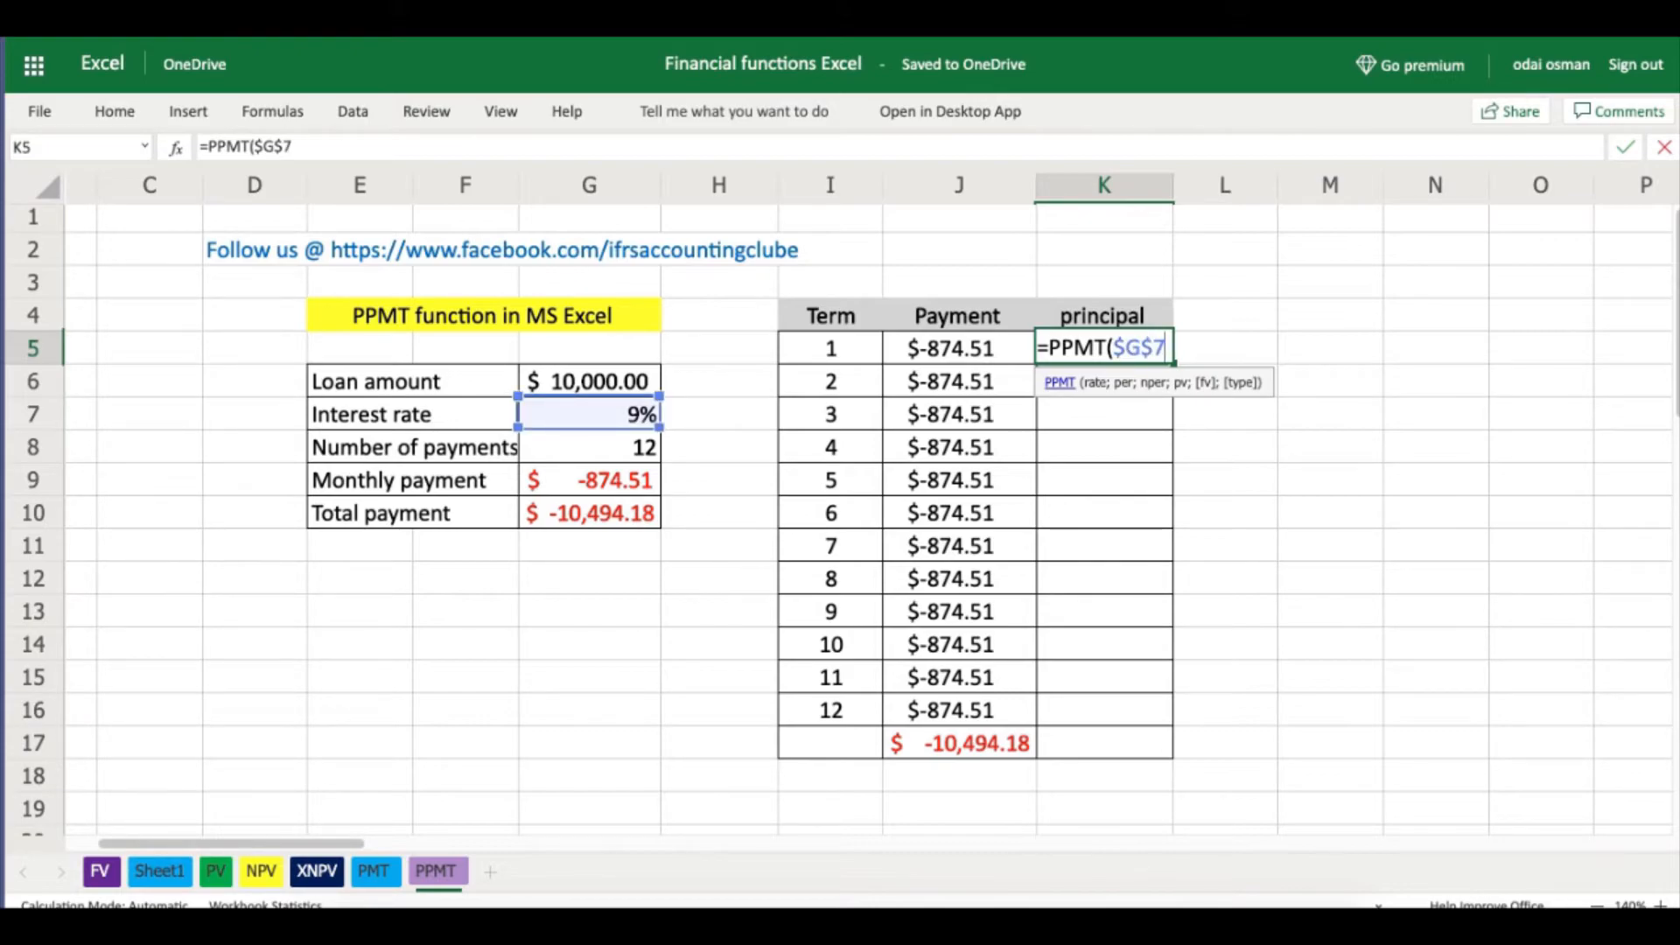
type(";")
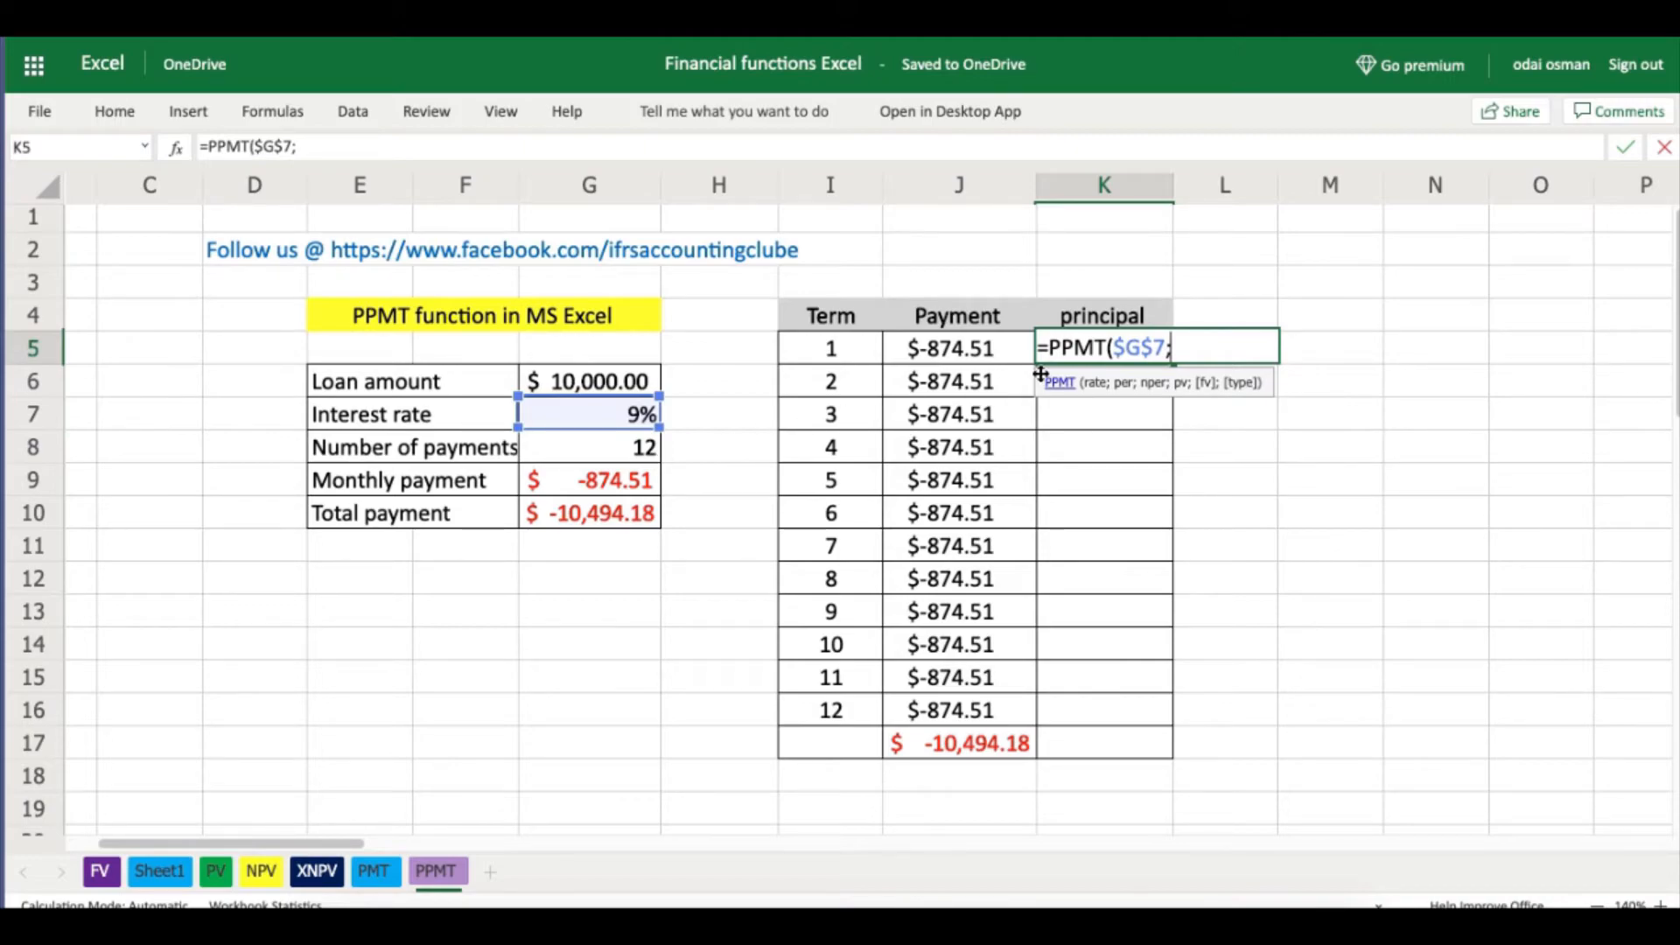
left_click(834, 350)
type(";")
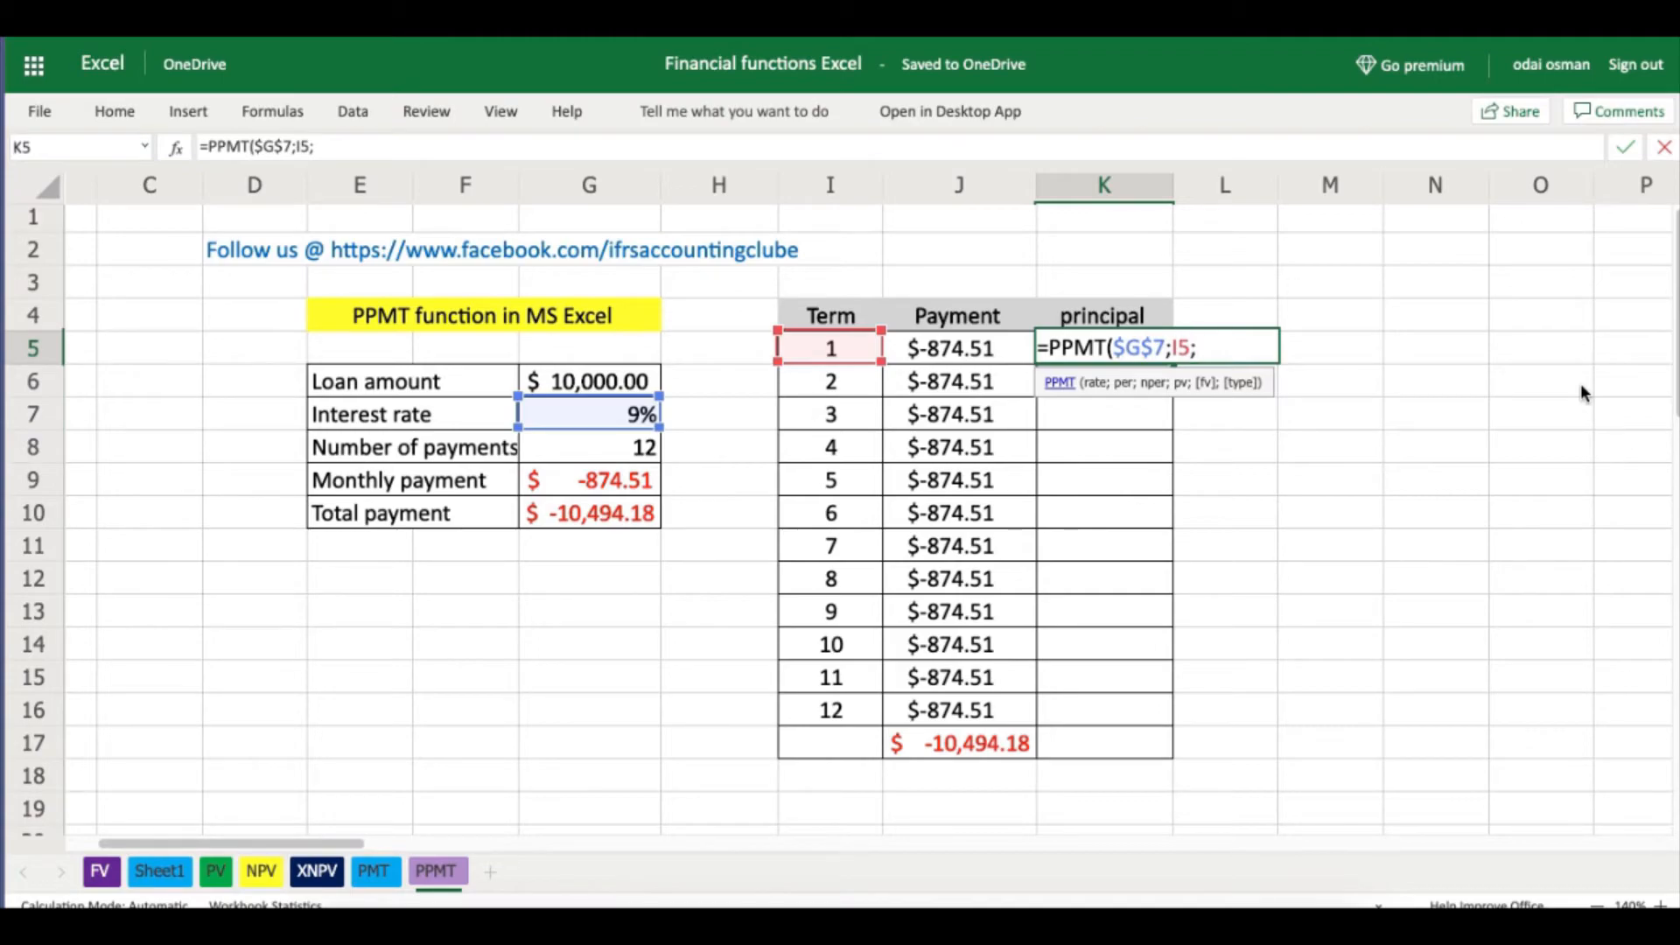
type("$G$8")
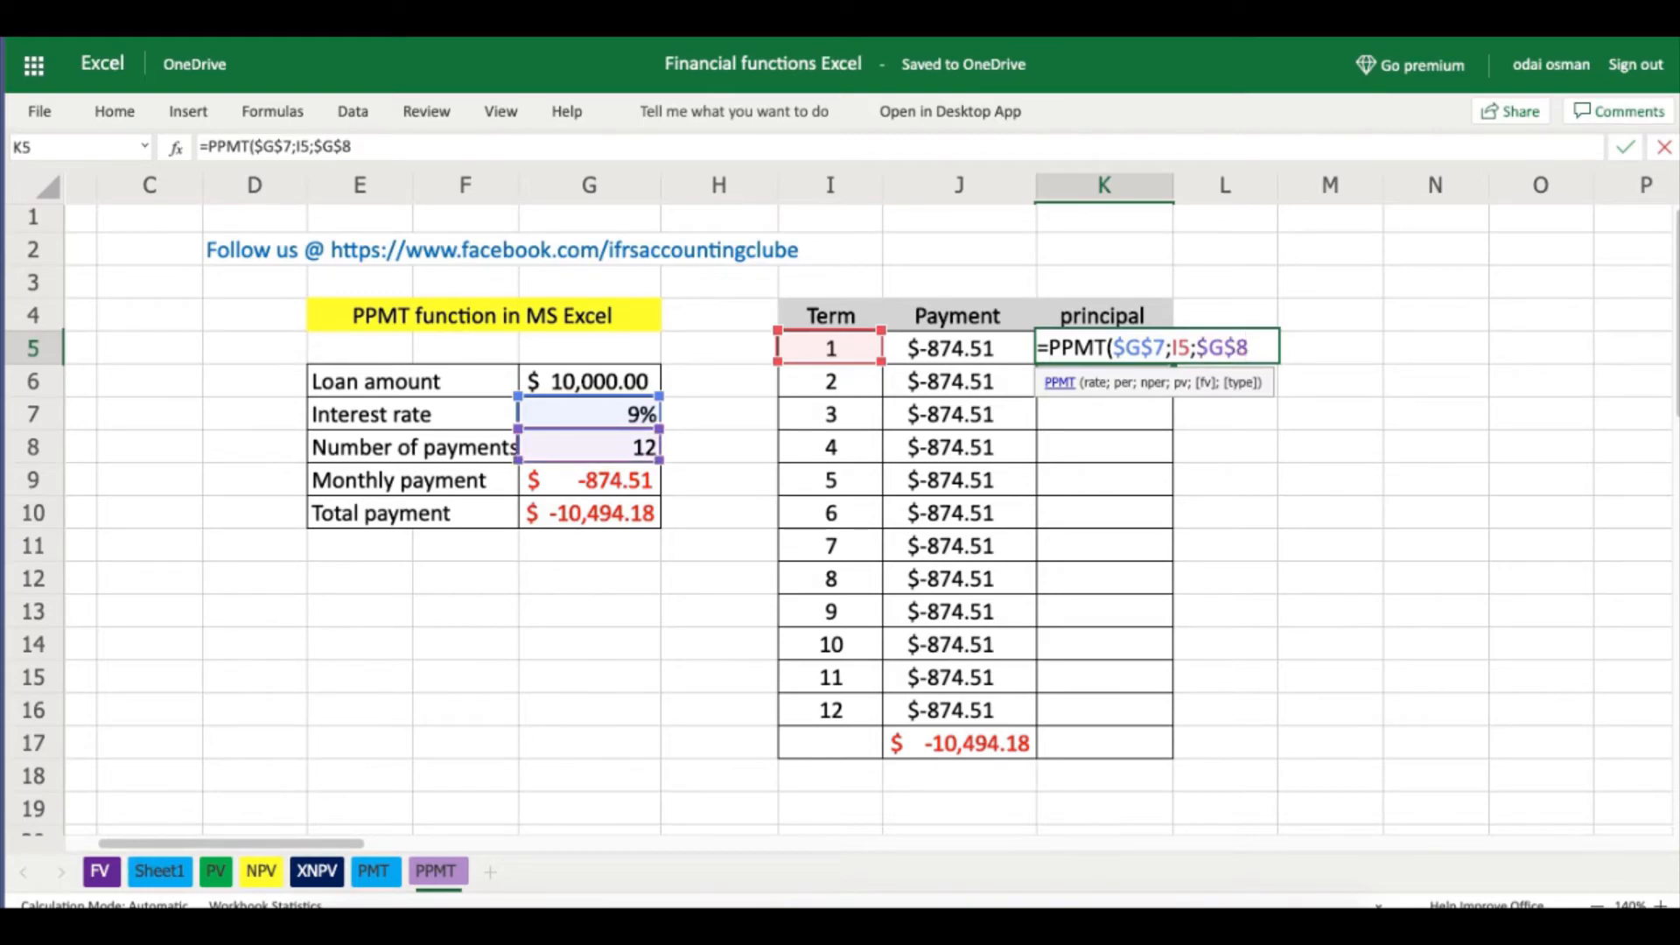
type(";")
type("$G")
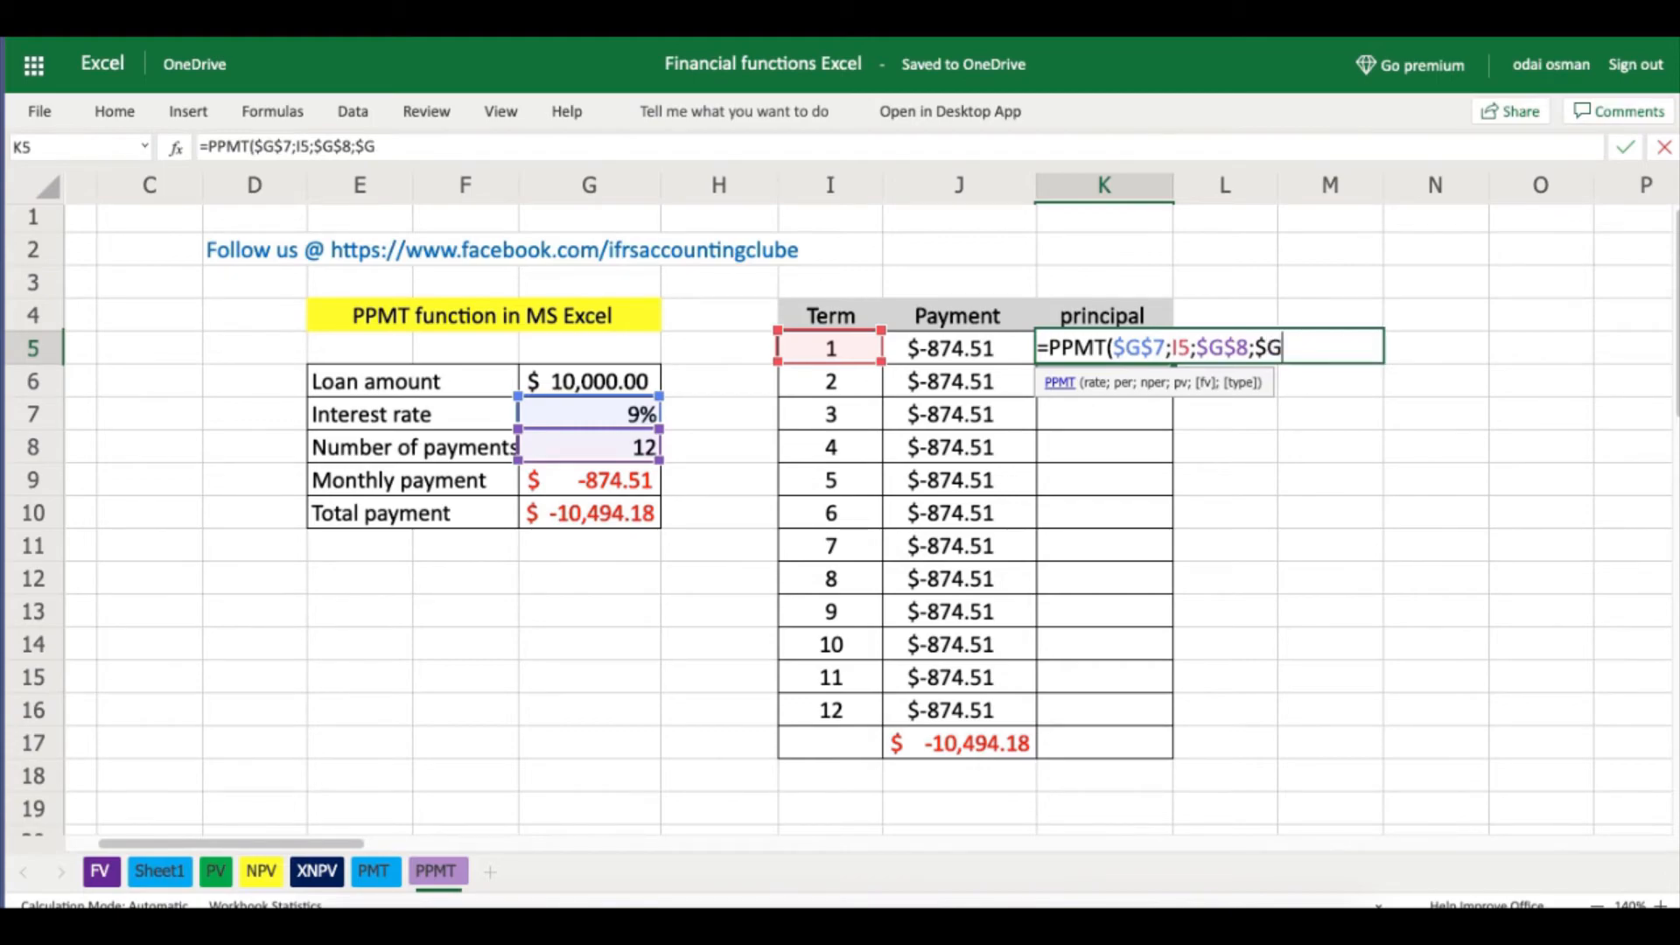
type("$5")
key("BackSpace")
type("6")
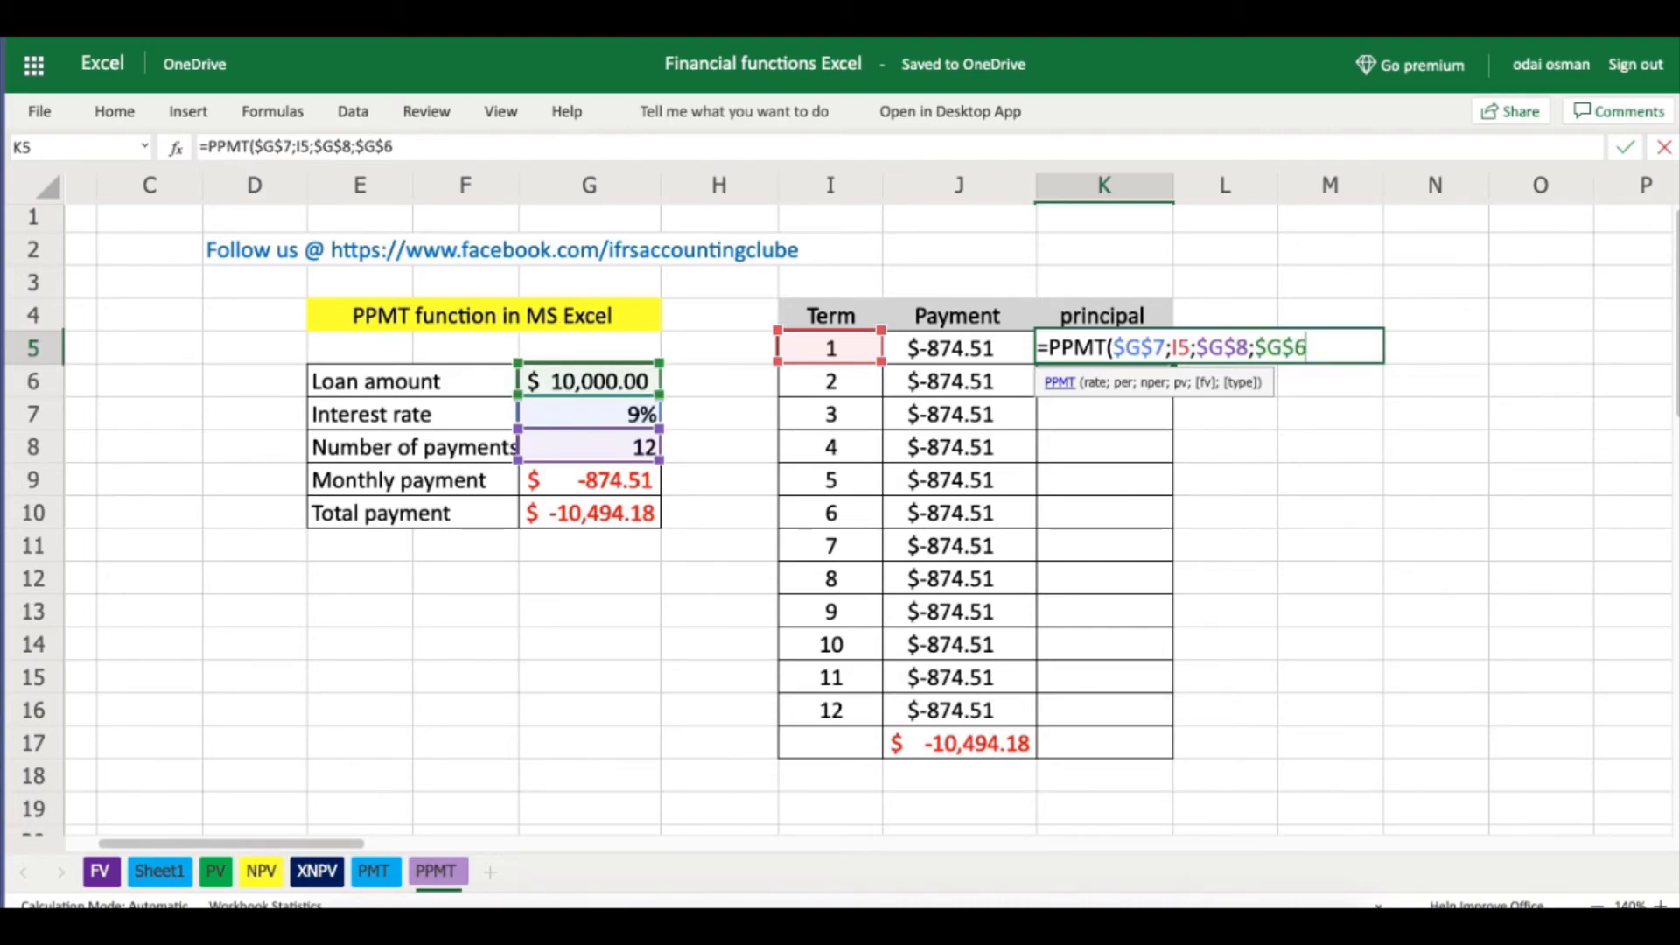
type(";0;0)")
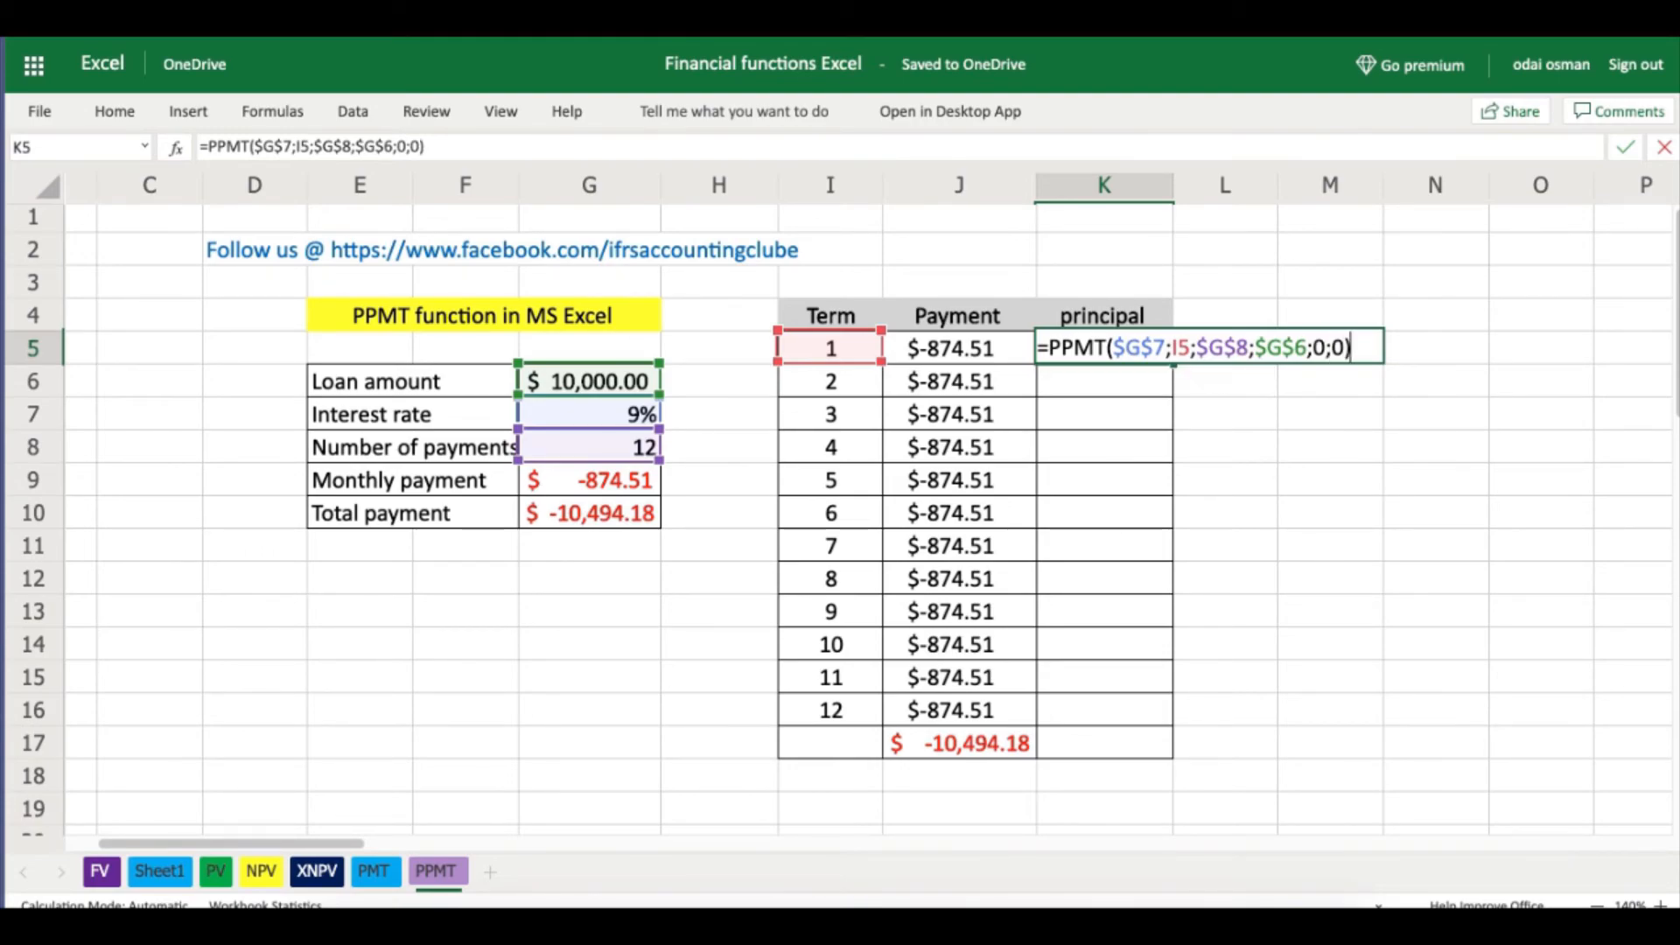
key("Return")
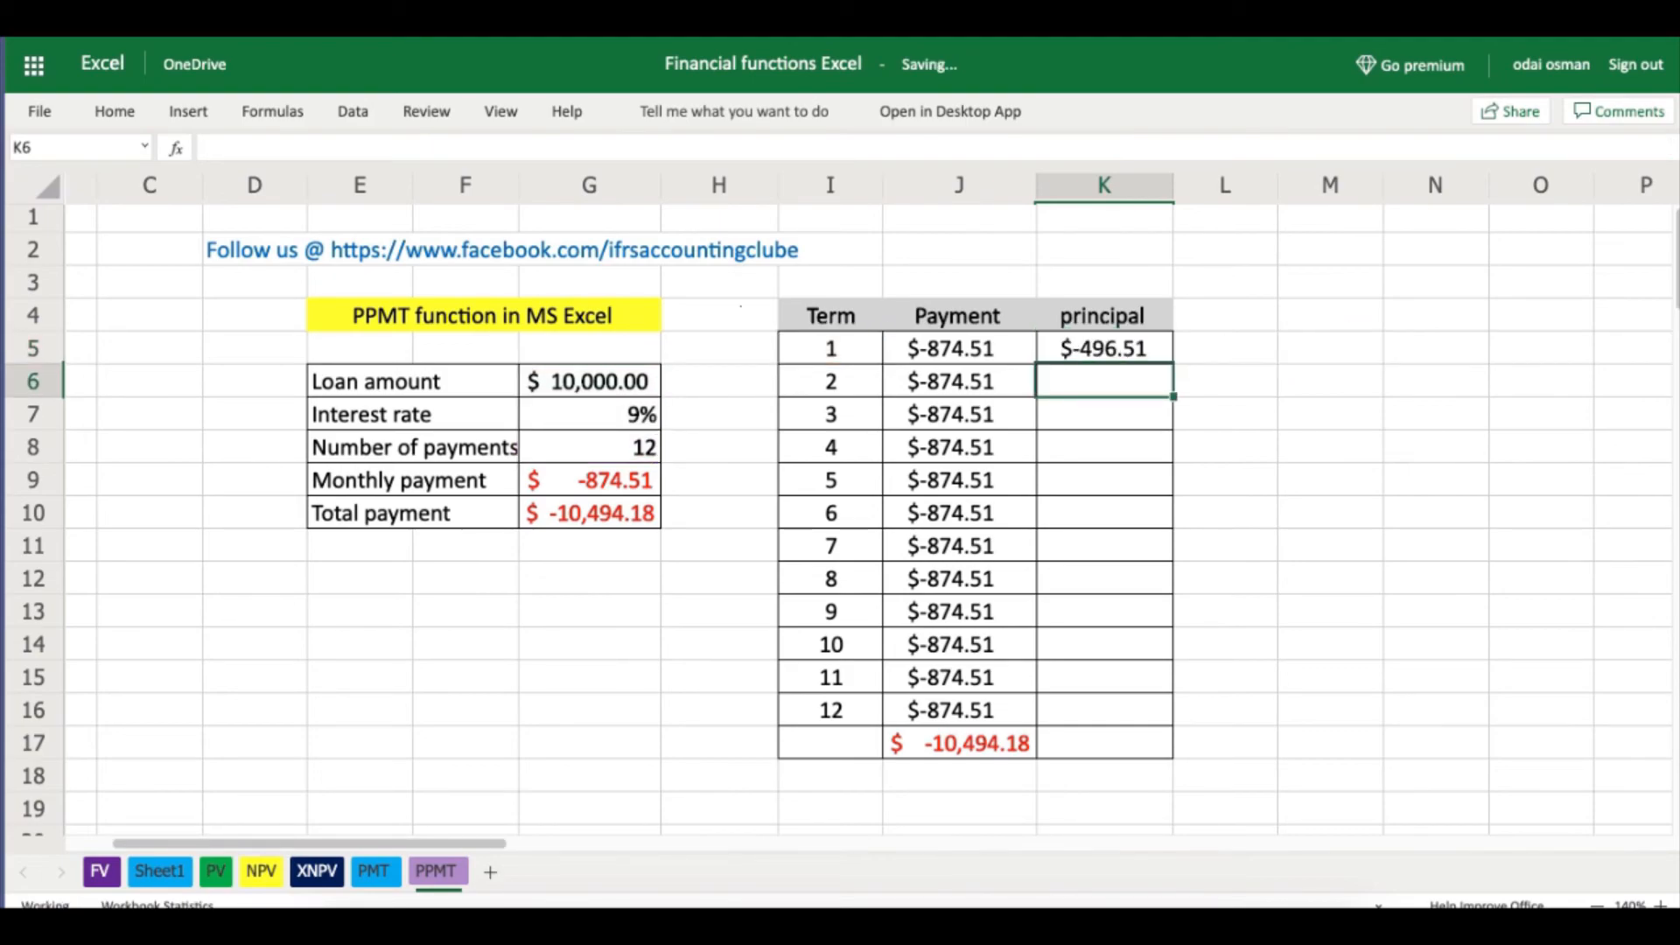
left_click(1473, 408)
left_click(1102, 350)
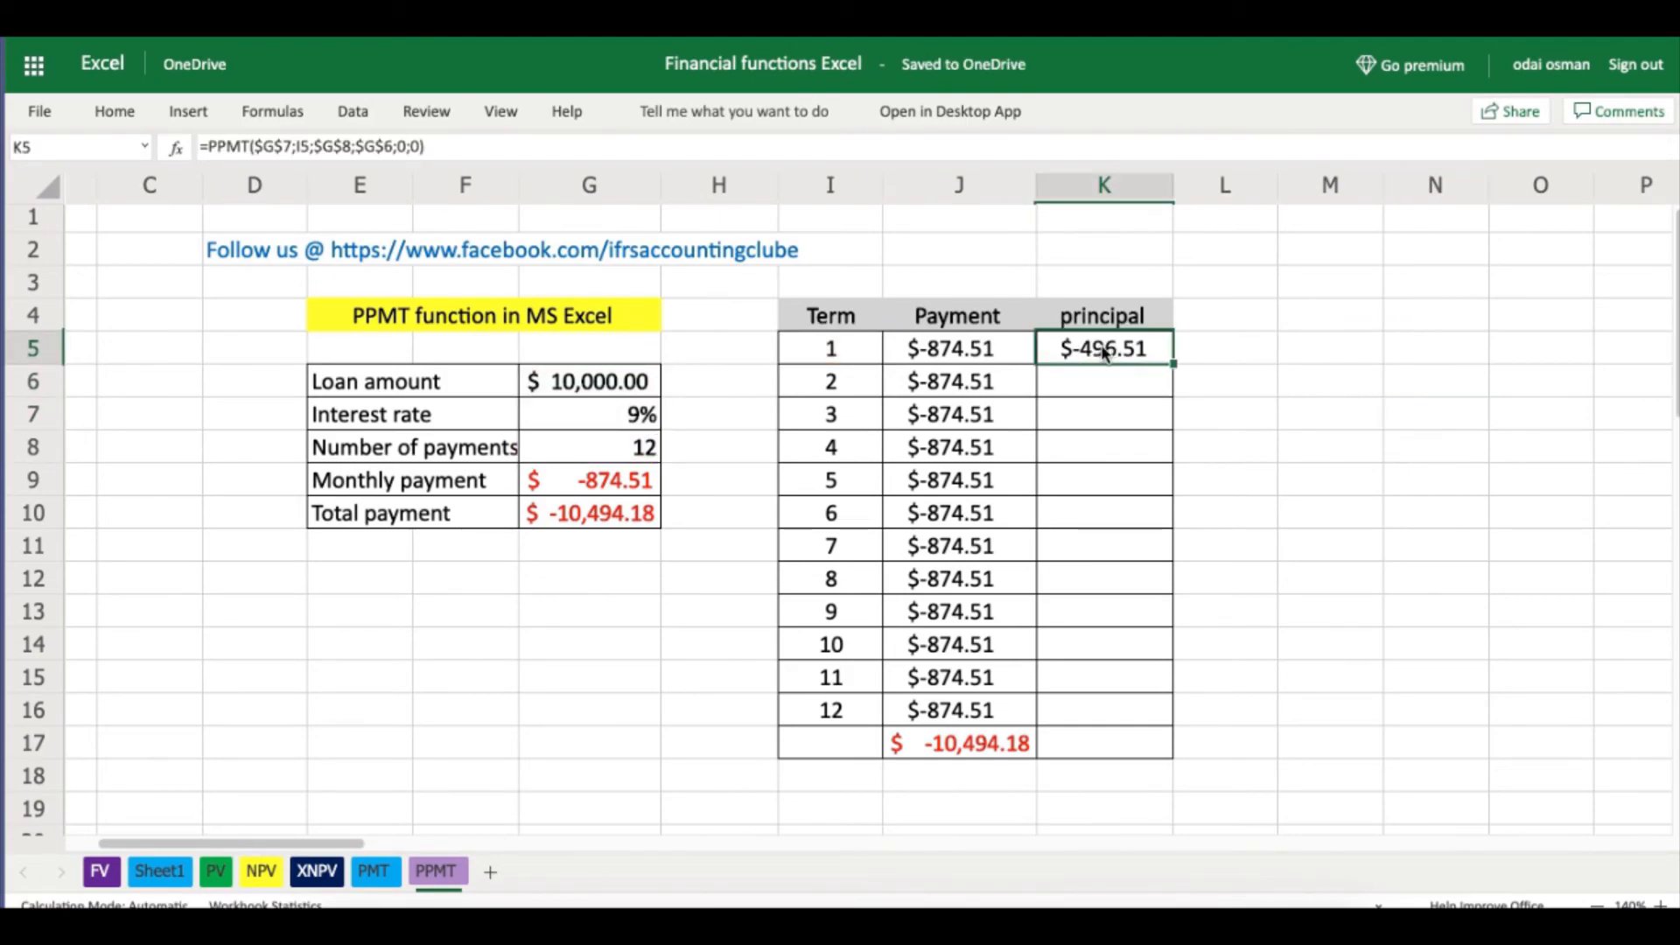
left_click_drag(1174, 365, 1149, 710)
left_click(1085, 383)
left_click_drag(1085, 383, 1089, 692)
key("Delete")
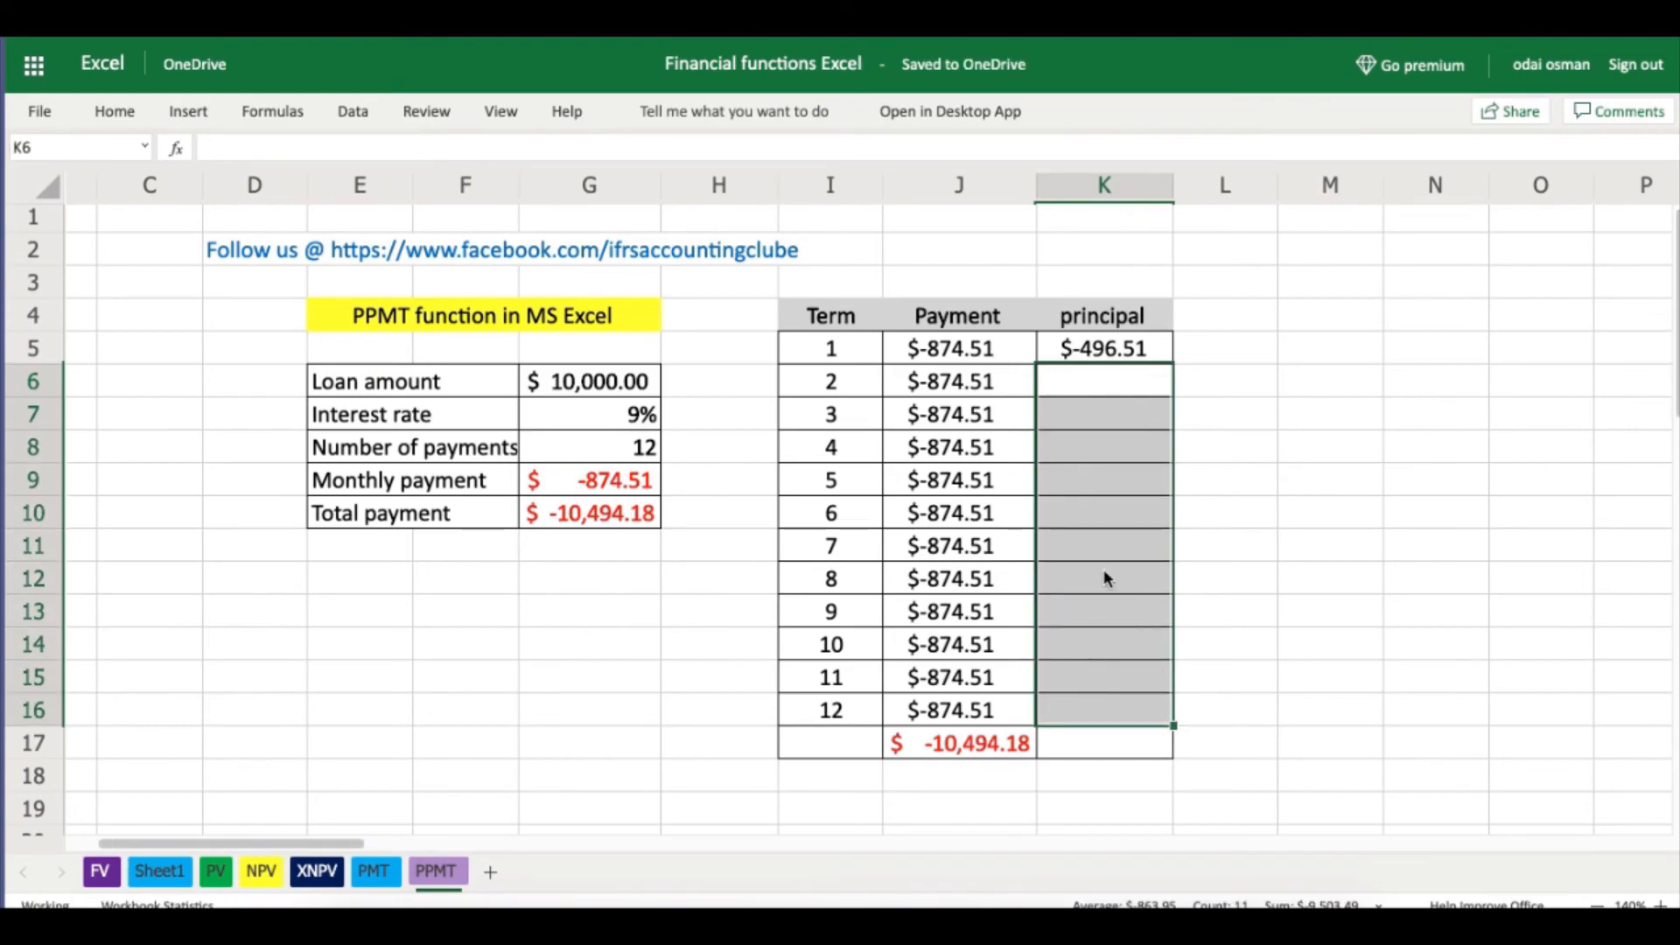
left_click(1215, 418)
- Copy the PPMT formula from K5 down the principal column to K16
left_click(1131, 346)
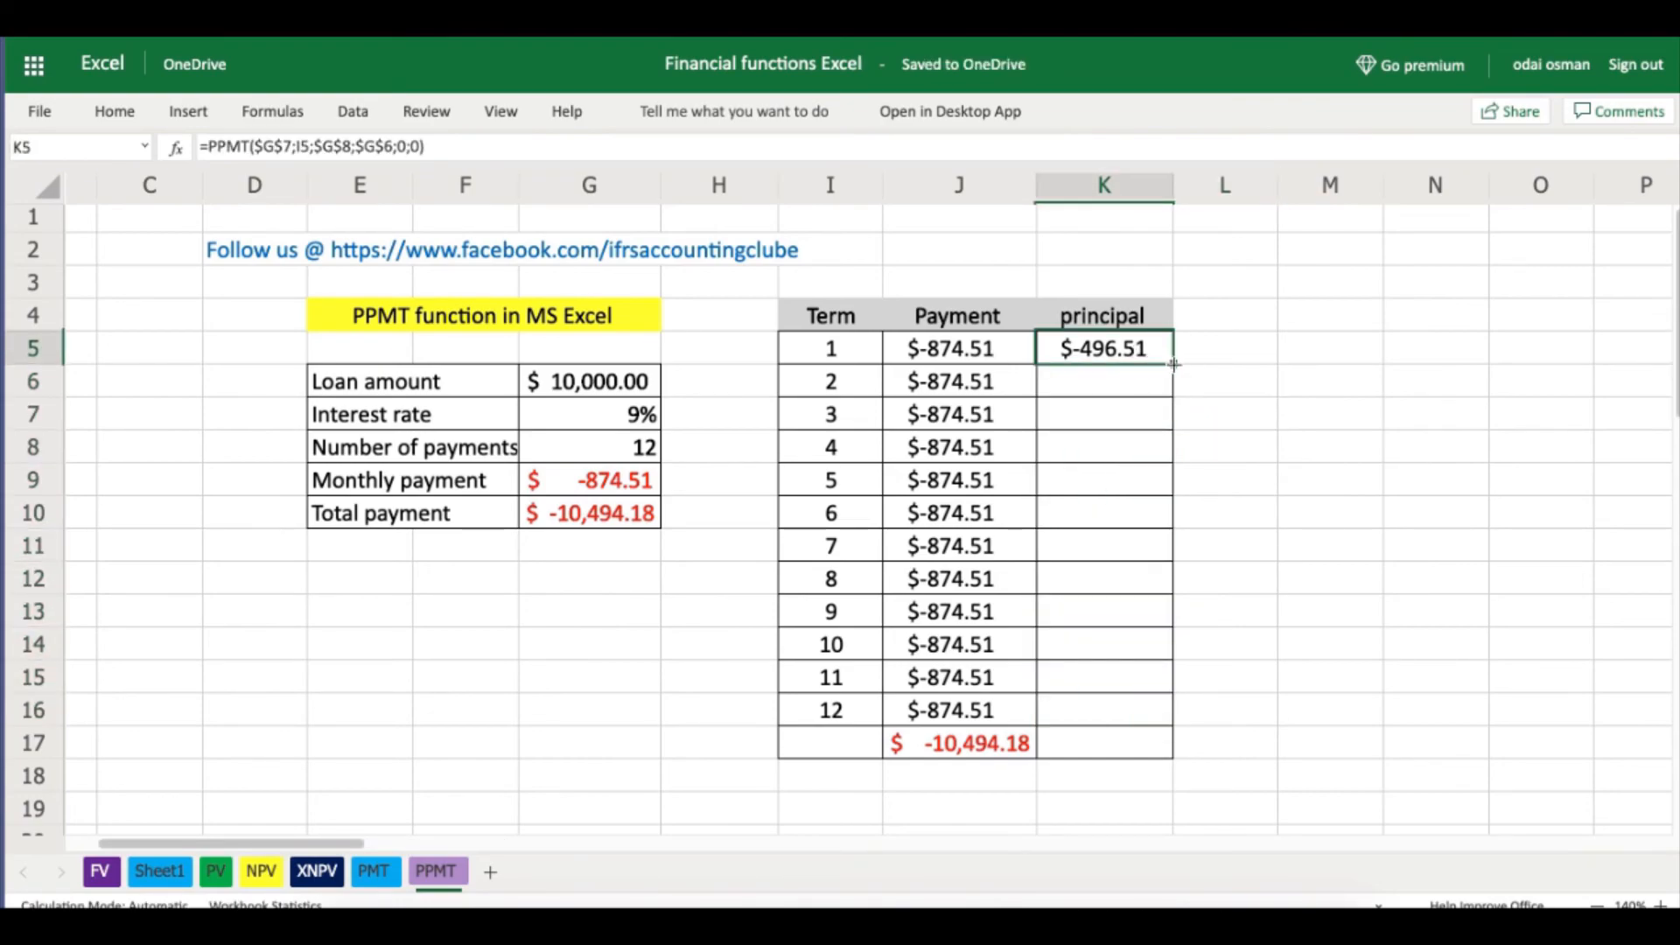
left_click_drag(1174, 364, 1170, 701)
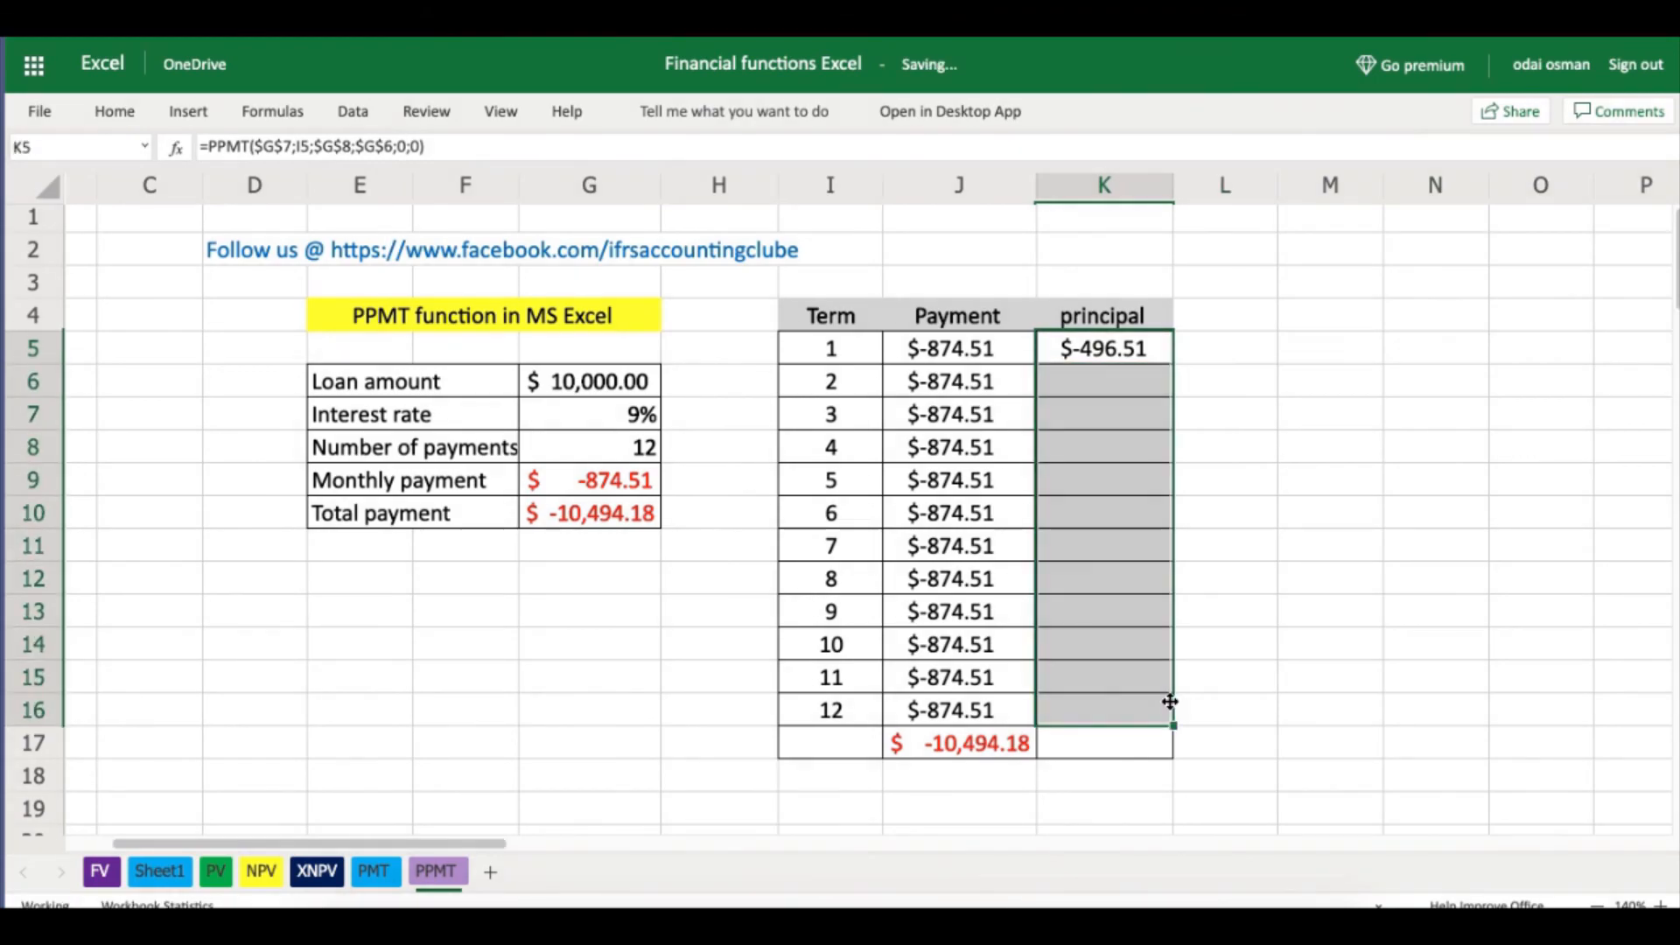
left_click(1298, 702)
- Total the principal column in K17 by copying the sum formula across from J17
left_click(1129, 743)
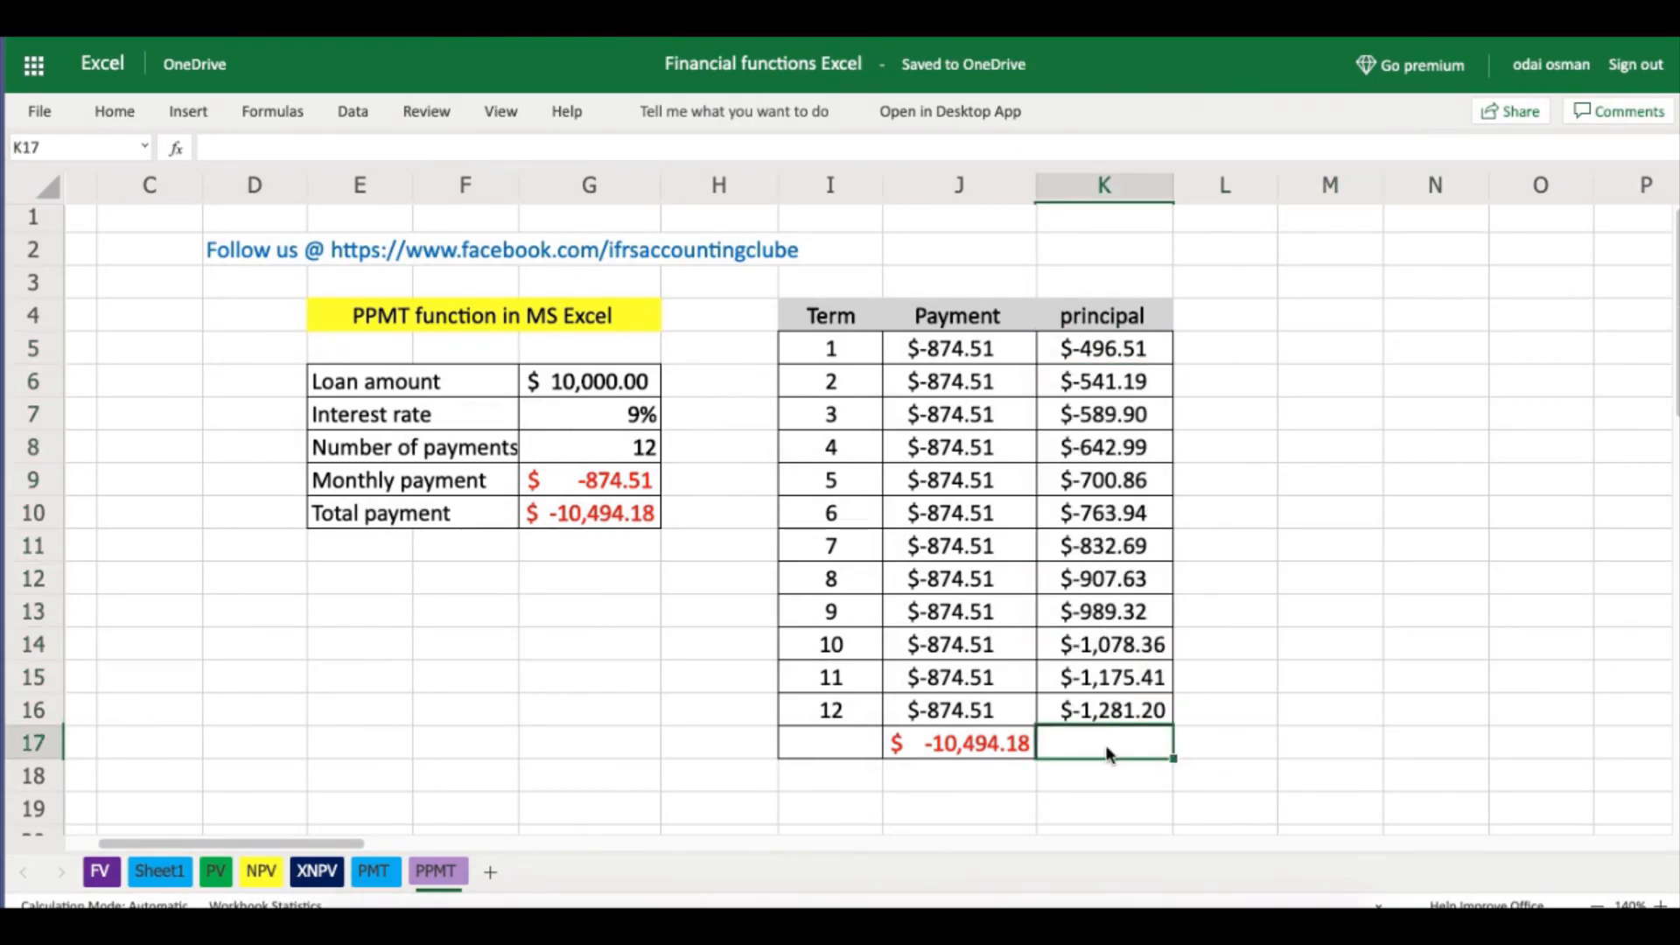
left_click(973, 751)
left_click_drag(974, 750, 1101, 750)
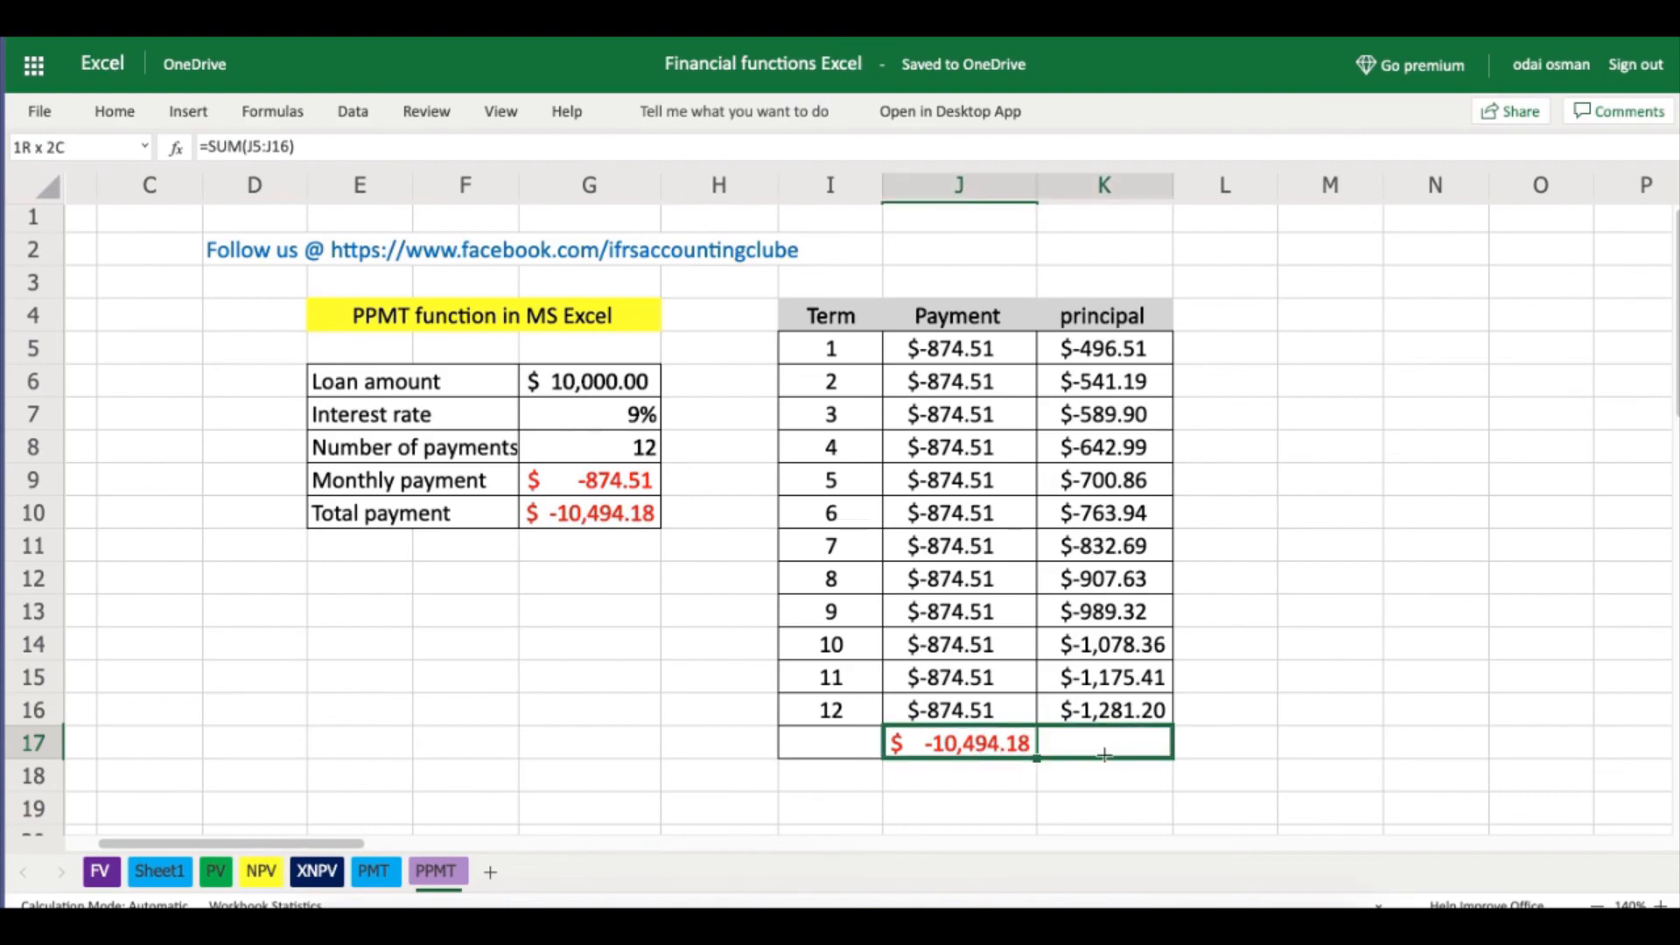
key("ctrl+r")
left_click(1286, 750)
left_click(1121, 753)
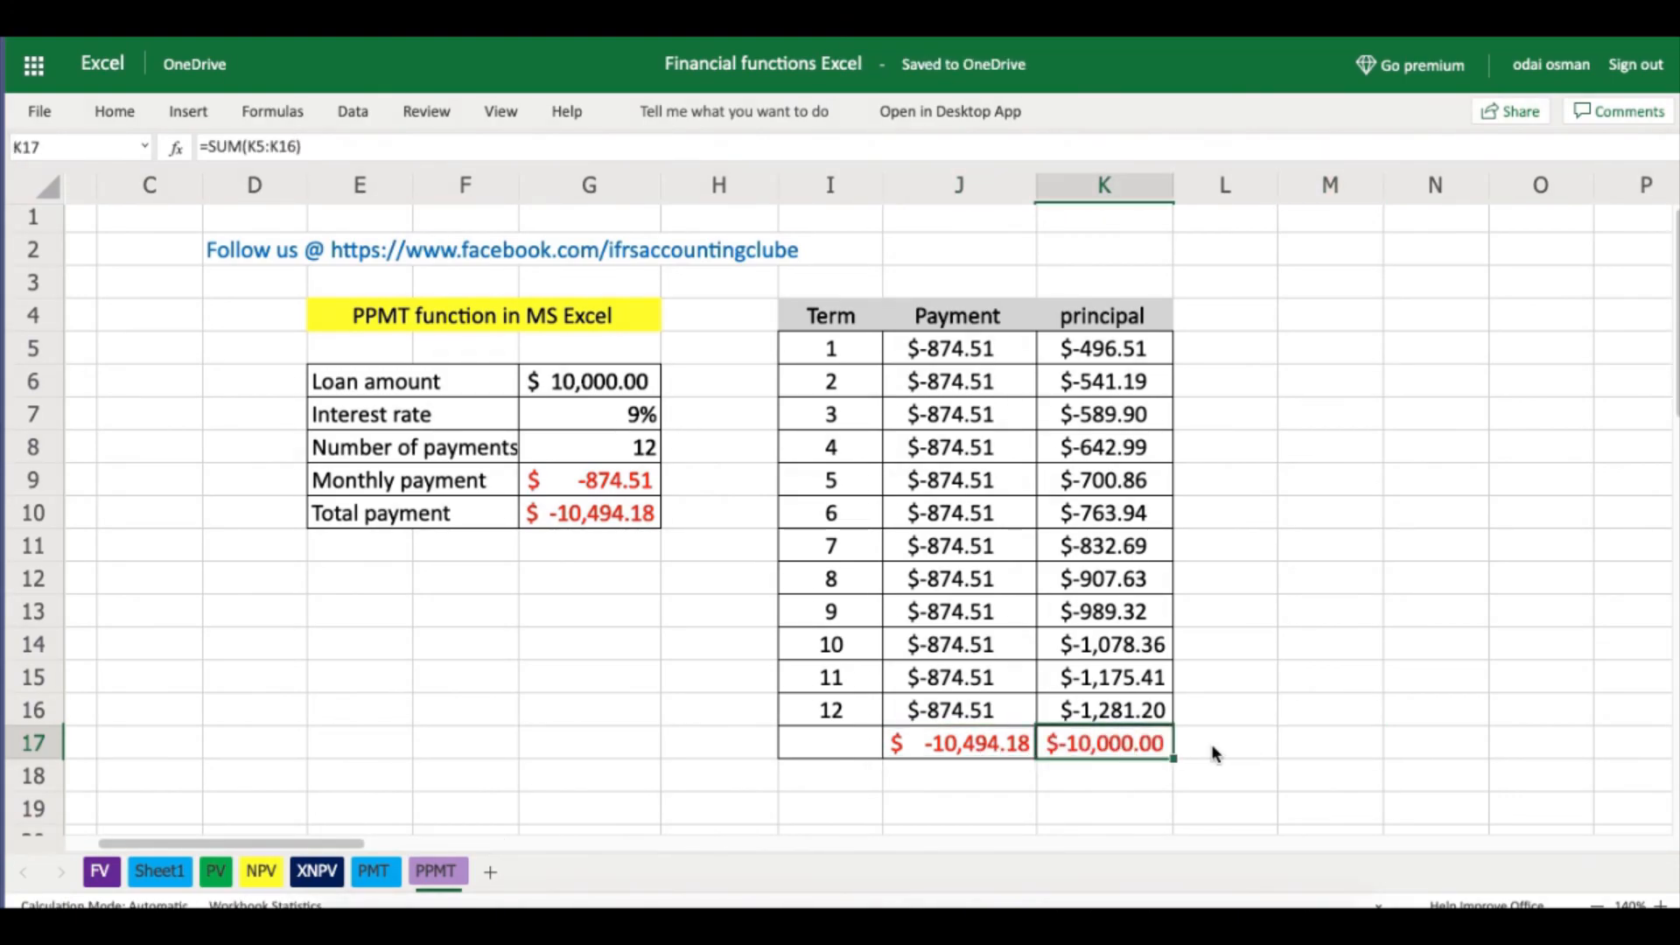